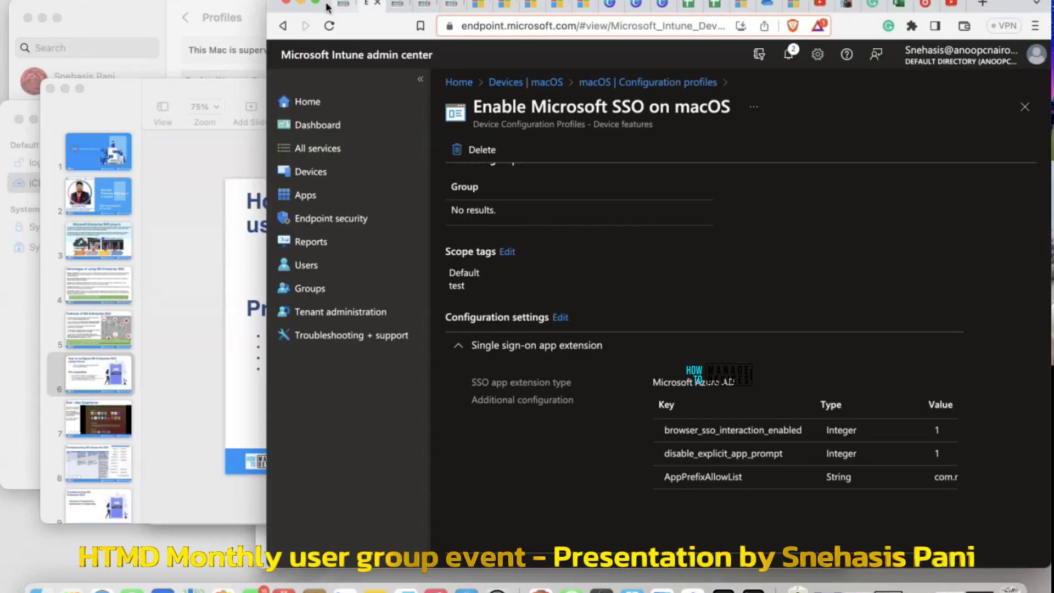
Show the browser in full screen and go through the Devices section to the macOS configuration profiles list
{"action": "key", "text": "ctrl+super+f"}
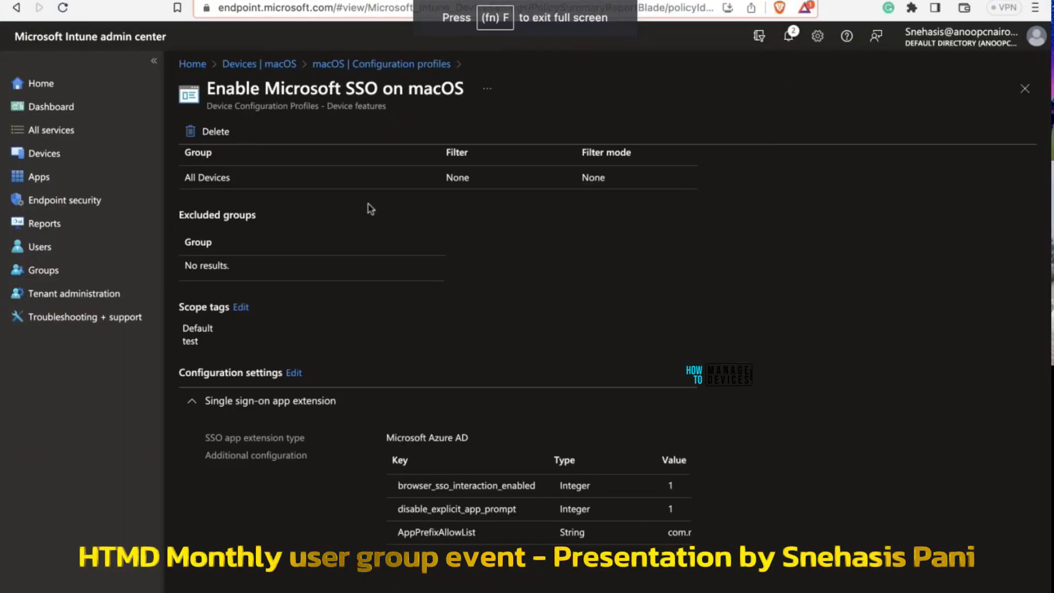
{"action": "left_click", "coordinate": [381, 64]}
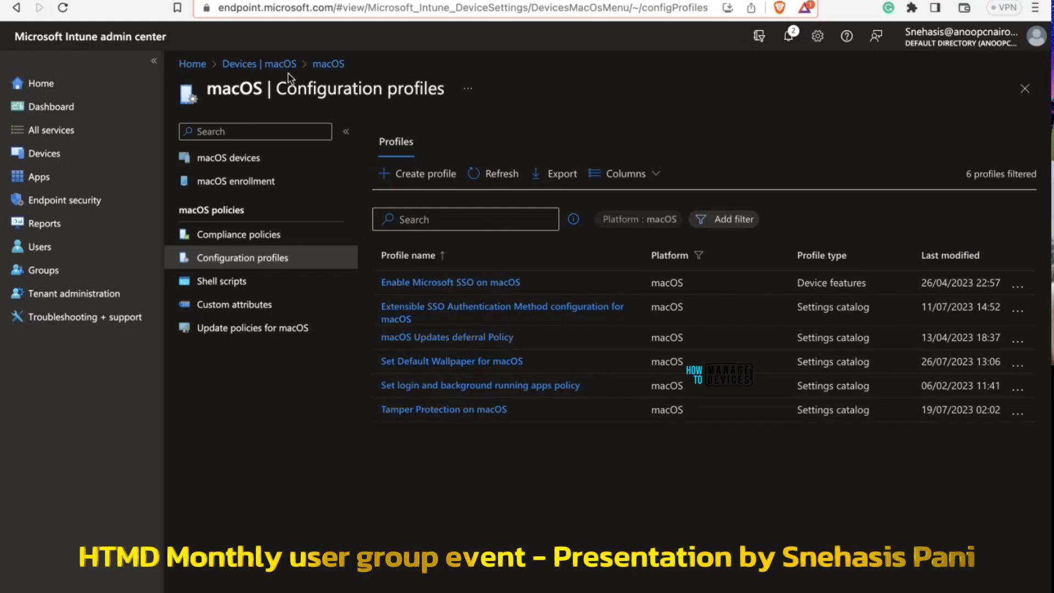
{"action": "left_click", "coordinate": [108, 161]}
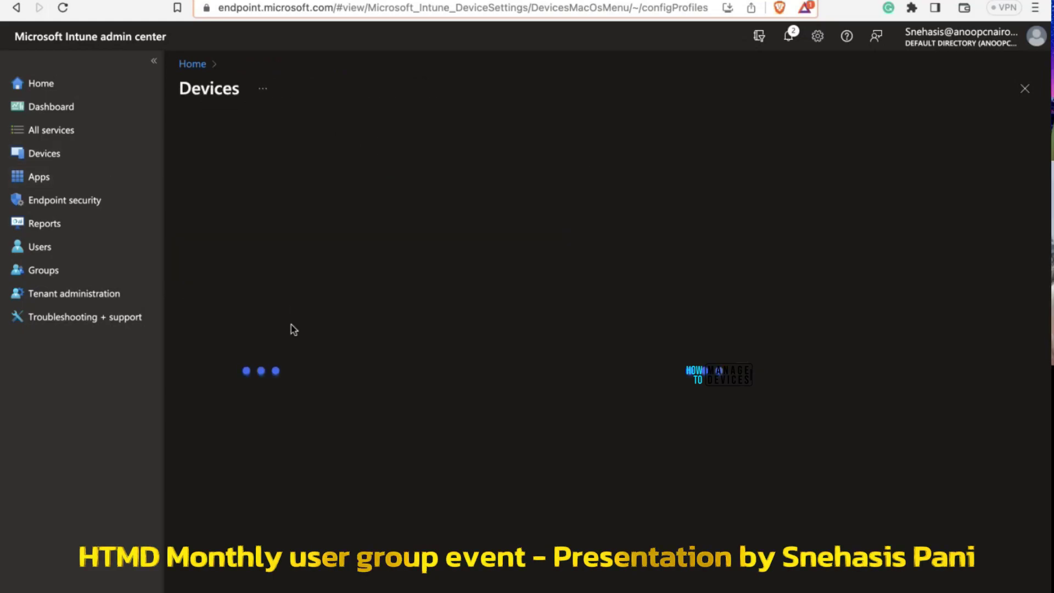
{"action": "scroll", "coordinate": [289, 372], "scroll_direction": "down", "scroll_amount": 8}
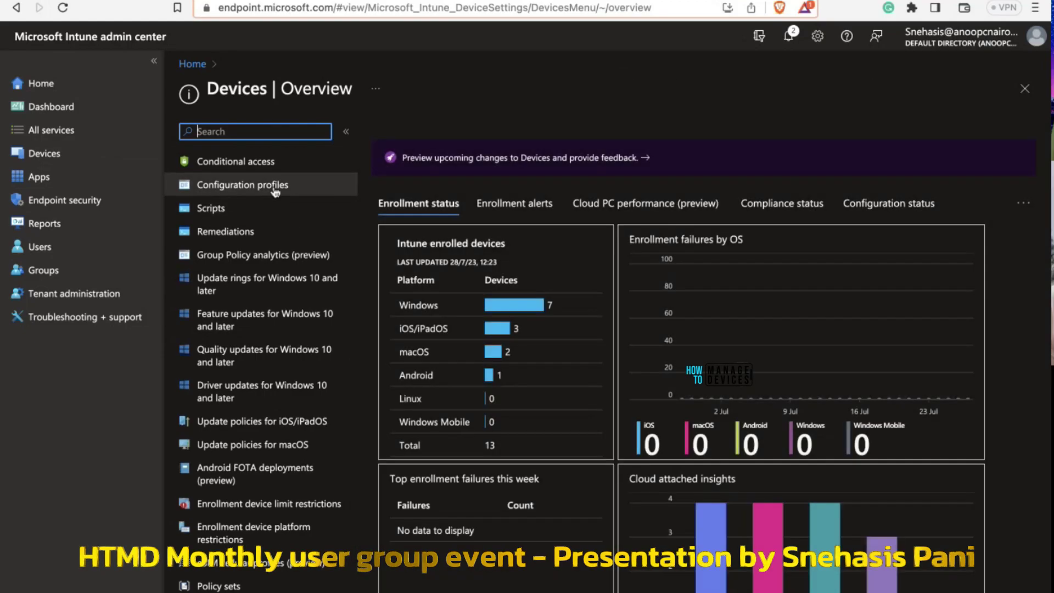
{"action": "scroll", "coordinate": [274, 189], "scroll_direction": "up", "scroll_amount": 8}
{"action": "left_click", "coordinate": [242, 372]}
{"action": "left_click", "coordinate": [257, 257]}
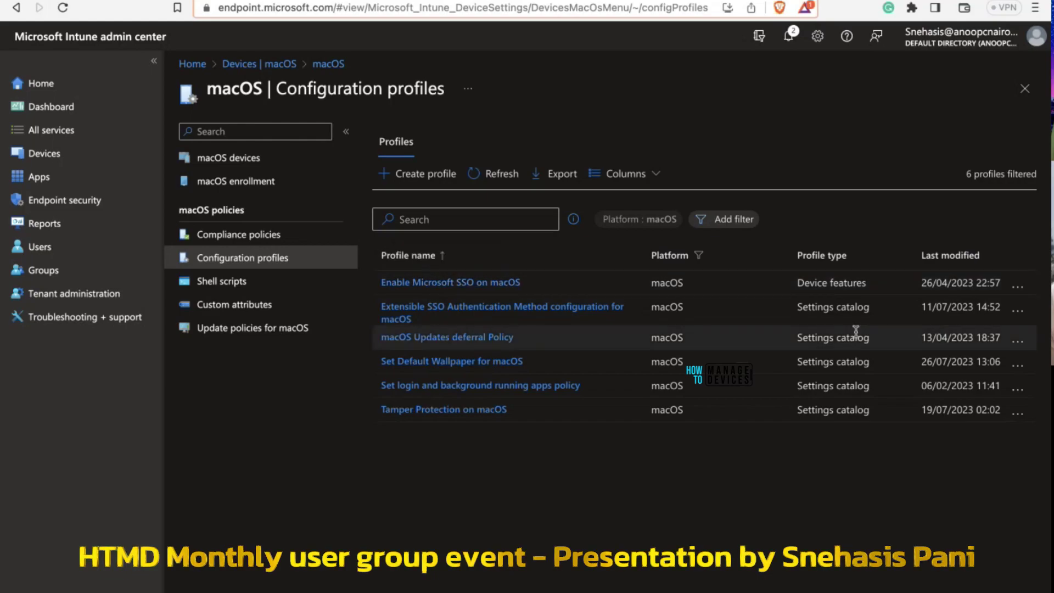
Open the "Enable Microsoft SSO on macOS" profile and review its profile type, assignments and single sign-on app extension configuration keys
{"action": "left_click", "coordinate": [415, 283]}
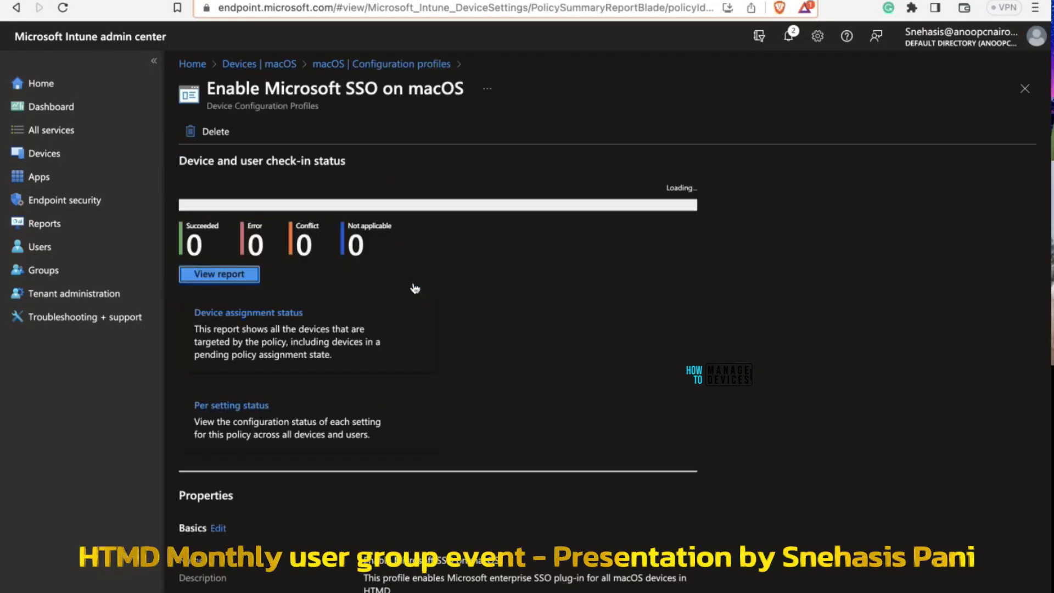
{"action": "scroll", "coordinate": [395, 310], "scroll_direction": "down", "scroll_amount": 7}
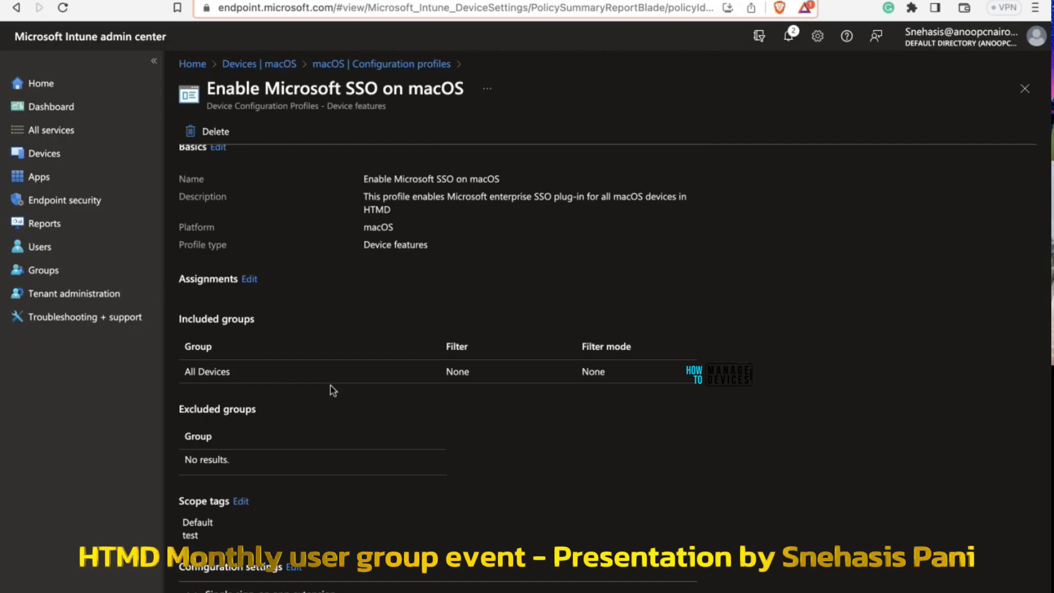
{"action": "scroll", "coordinate": [330, 385], "scroll_direction": "up", "scroll_amount": 1}
{"action": "scroll", "coordinate": [330, 386], "scroll_direction": "down", "scroll_amount": 1}
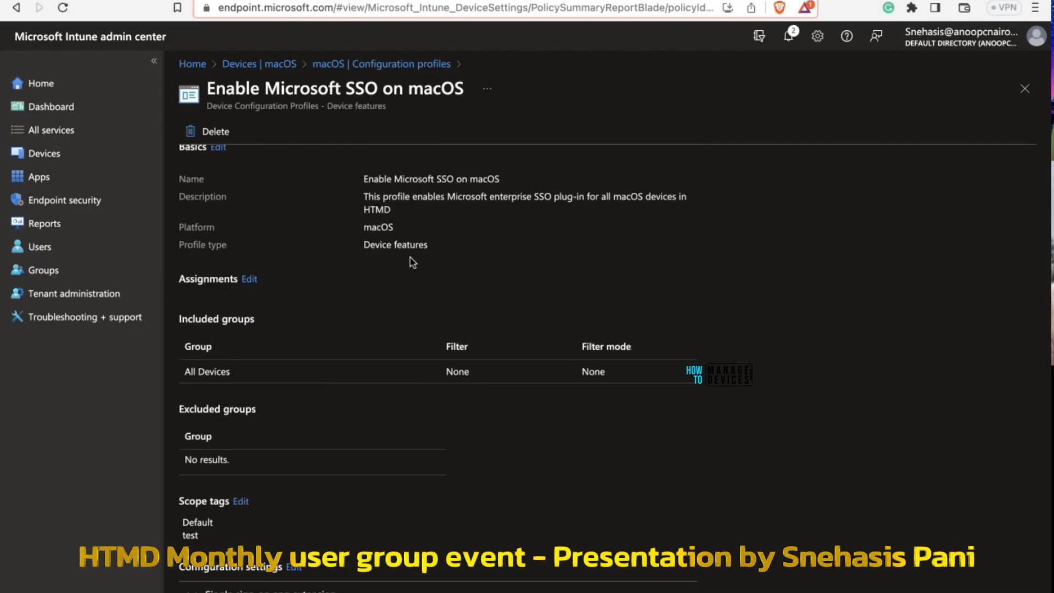
{"action": "left_click_drag", "start_coordinate": [435, 245], "coordinate": [362, 249]}
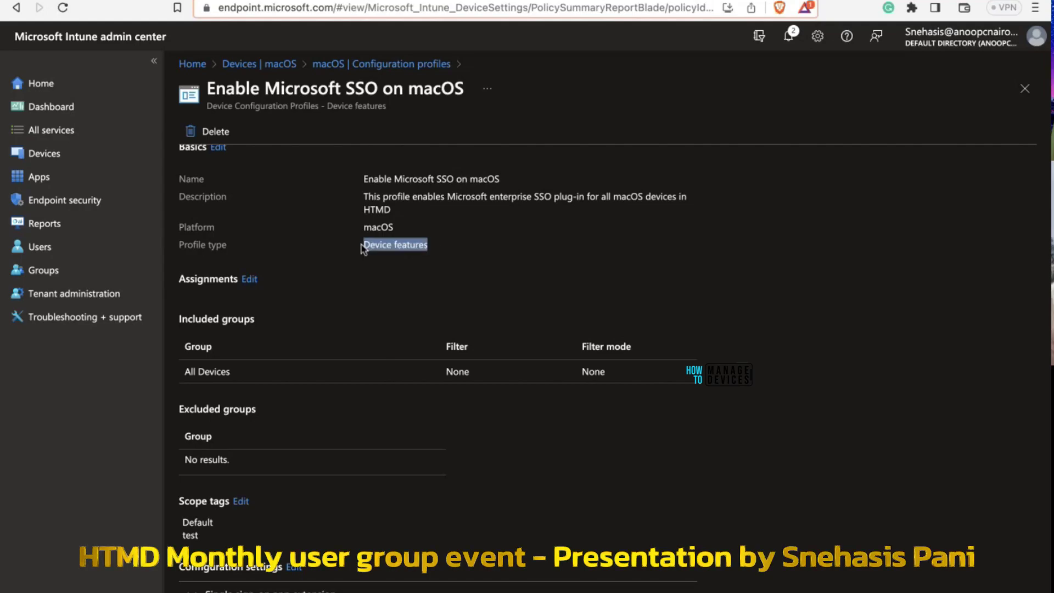
{"action": "left_click", "coordinate": [391, 271]}
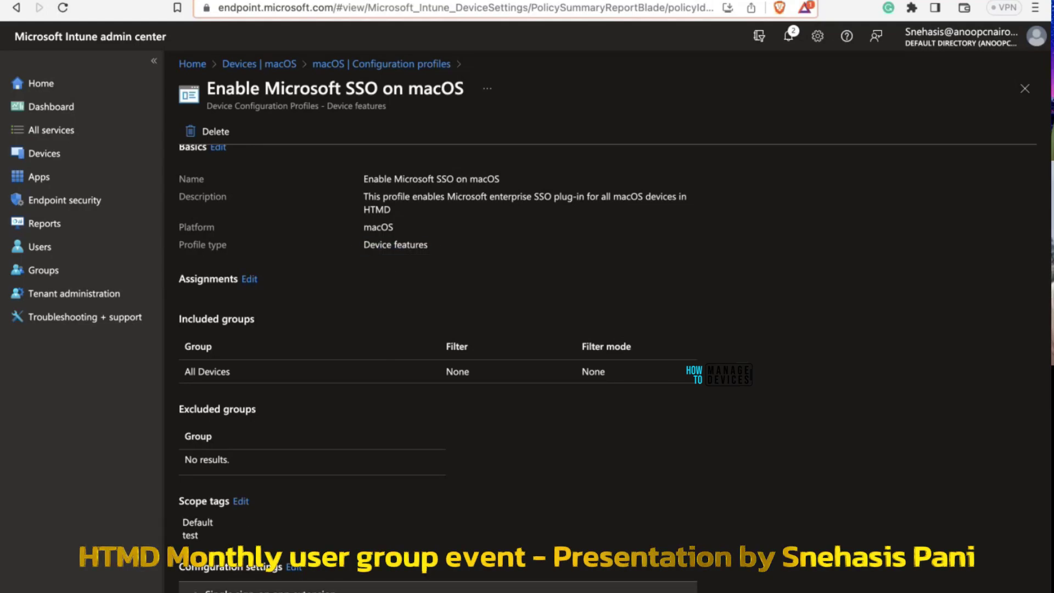
{"action": "scroll", "coordinate": [341, 467], "scroll_direction": "down", "scroll_amount": 4}
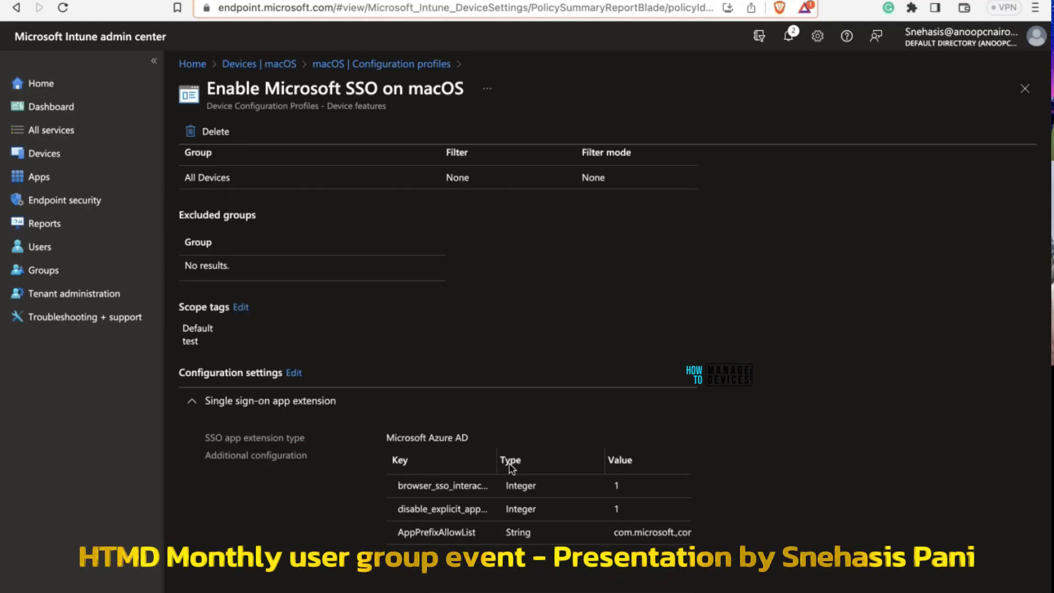
{"action": "left_click_drag", "start_coordinate": [497, 462], "coordinate": [558, 464]}
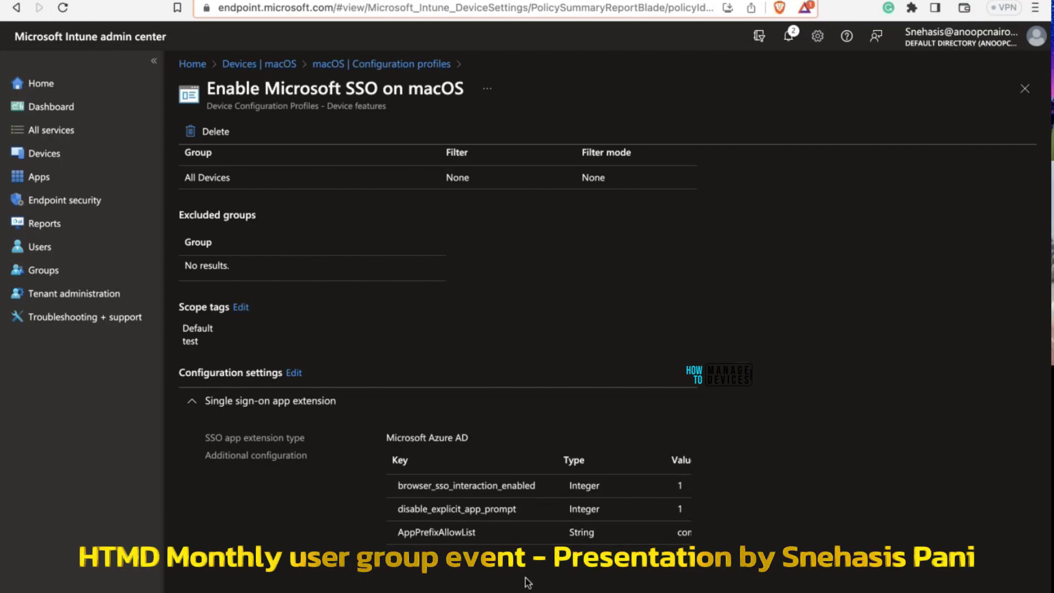
{"action": "scroll", "coordinate": [527, 582], "scroll_direction": "right", "scroll_amount": 5}
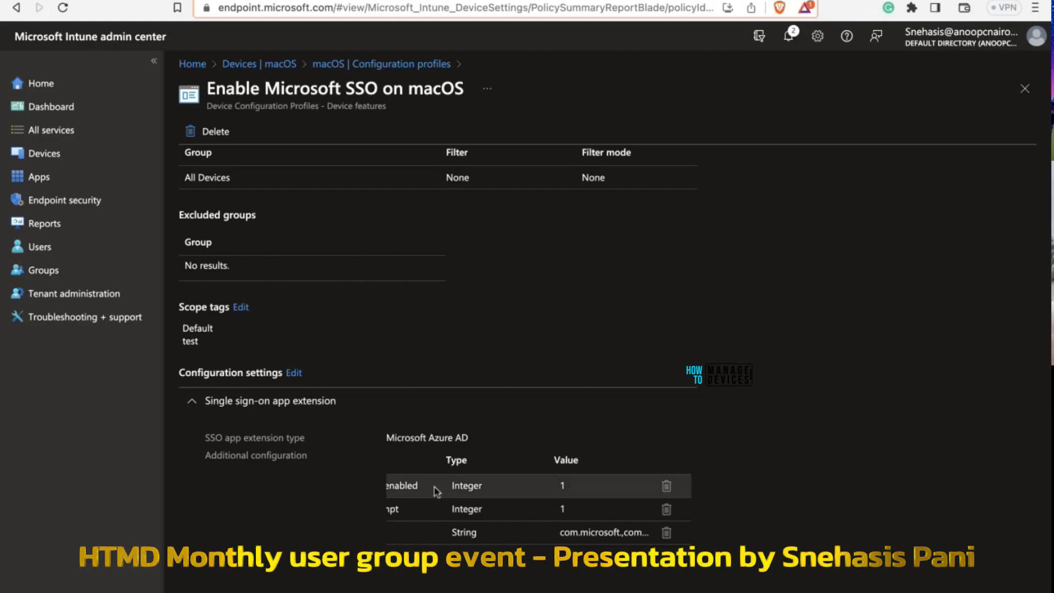
Open the profile's configuration settings for editing and examine the single sign-on app extension type and additional configuration entries
{"action": "left_click", "coordinate": [293, 373]}
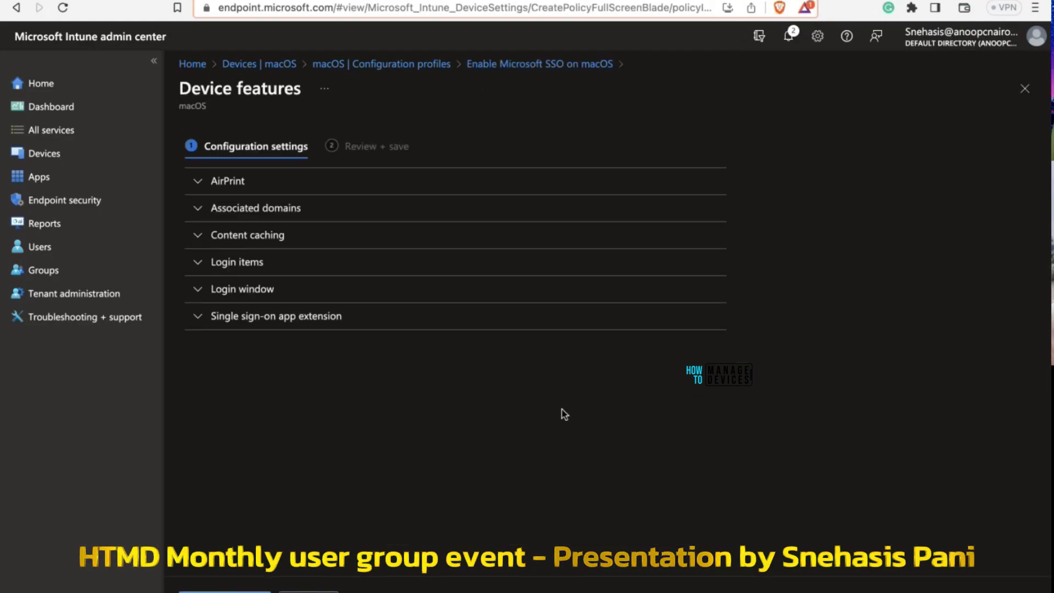
{"action": "left_click", "coordinate": [345, 318]}
{"action": "scroll", "coordinate": [501, 428], "scroll_direction": "down", "scroll_amount": 4}
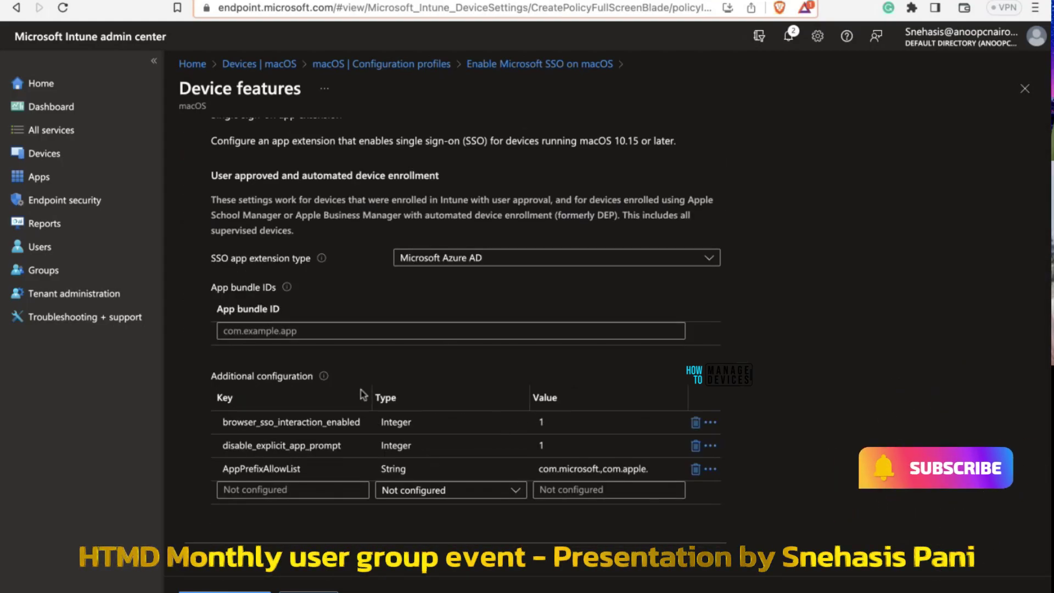
{"action": "left_click", "coordinate": [658, 468]}
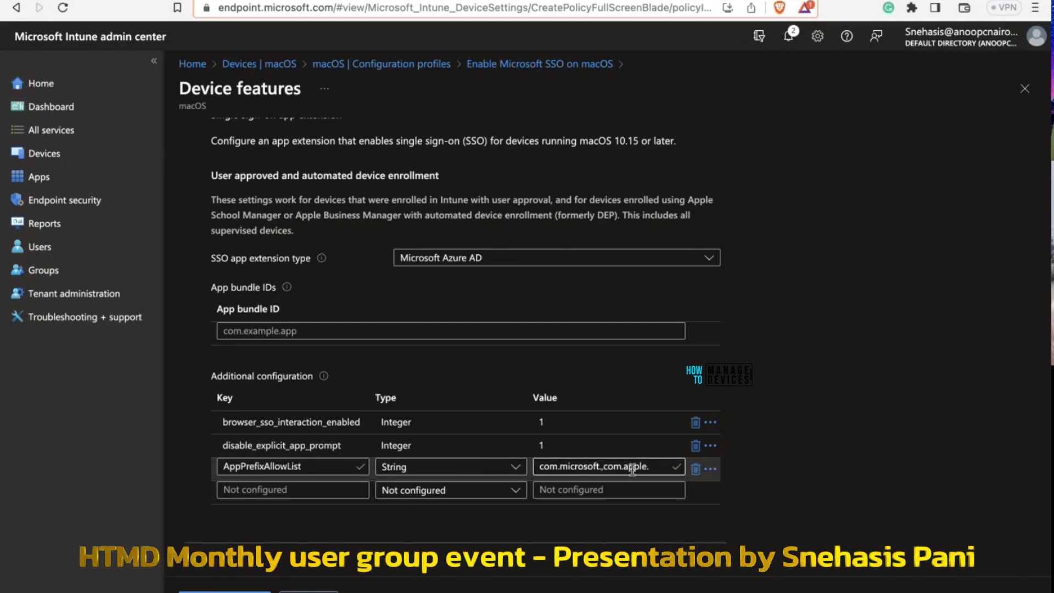
{"action": "scroll", "coordinate": [409, 464], "scroll_direction": "up", "scroll_amount": 1}
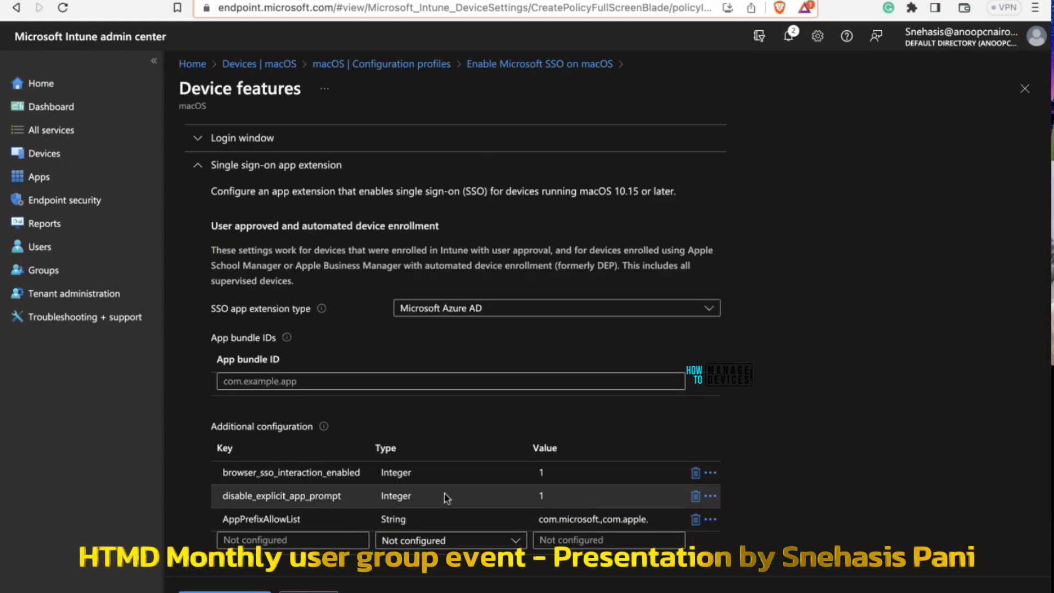
{"action": "scroll", "coordinate": [445, 494], "scroll_direction": "down", "scroll_amount": 1}
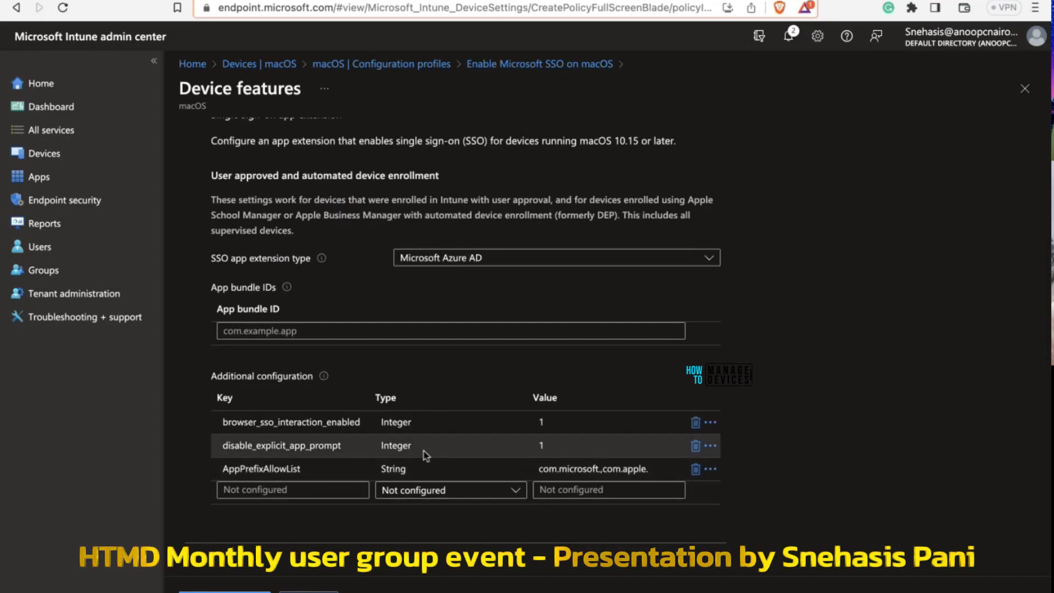
{"action": "scroll", "coordinate": [424, 456], "scroll_direction": "up", "scroll_amount": 4}
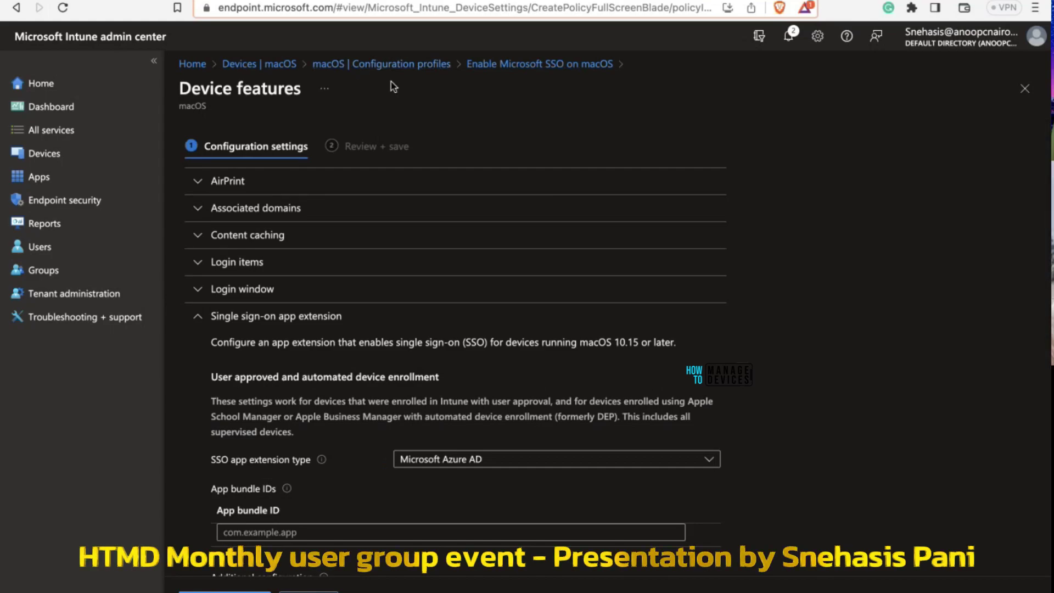
Return to the macOS configuration profiles list and create a new profile from the Device features template
{"action": "left_click", "coordinate": [536, 63]}
{"action": "left_click", "coordinate": [654, 85]}
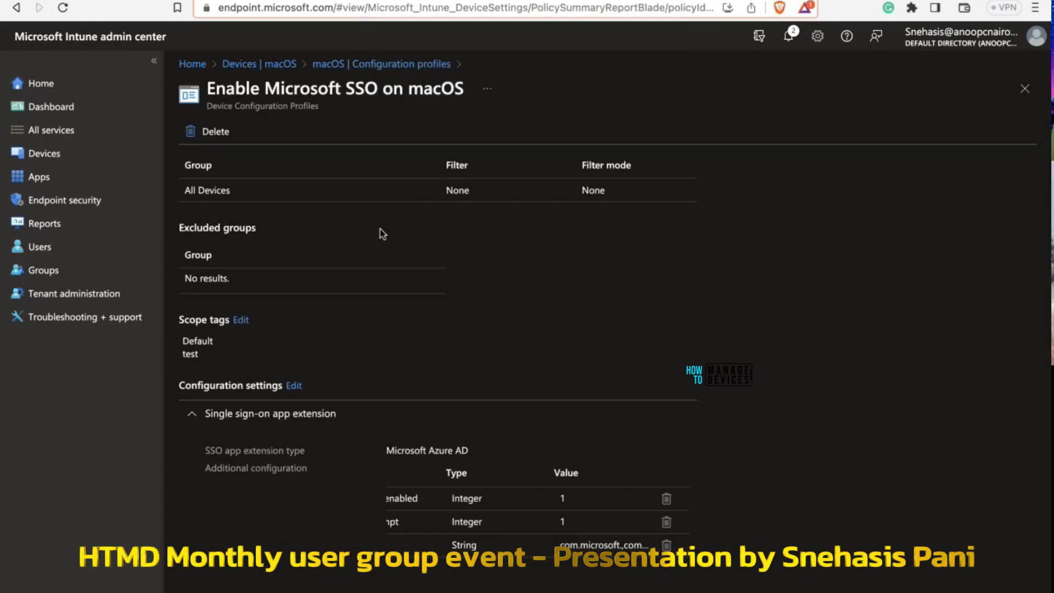
{"action": "left_click", "coordinate": [351, 64]}
{"action": "left_click", "coordinate": [427, 174]}
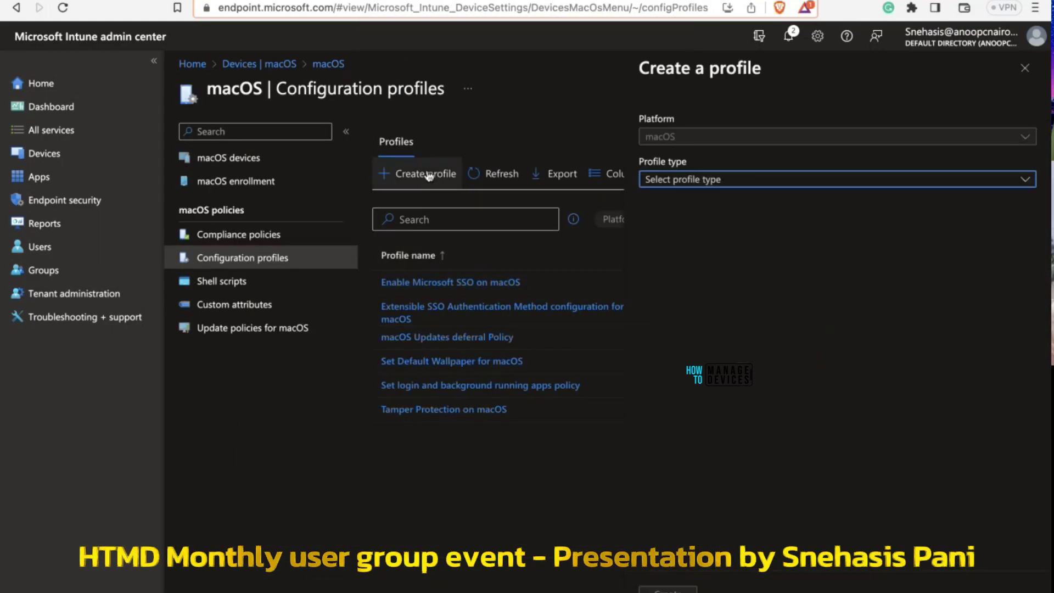
{"action": "left_click", "coordinate": [794, 182]}
{"action": "left_click", "coordinate": [769, 224]}
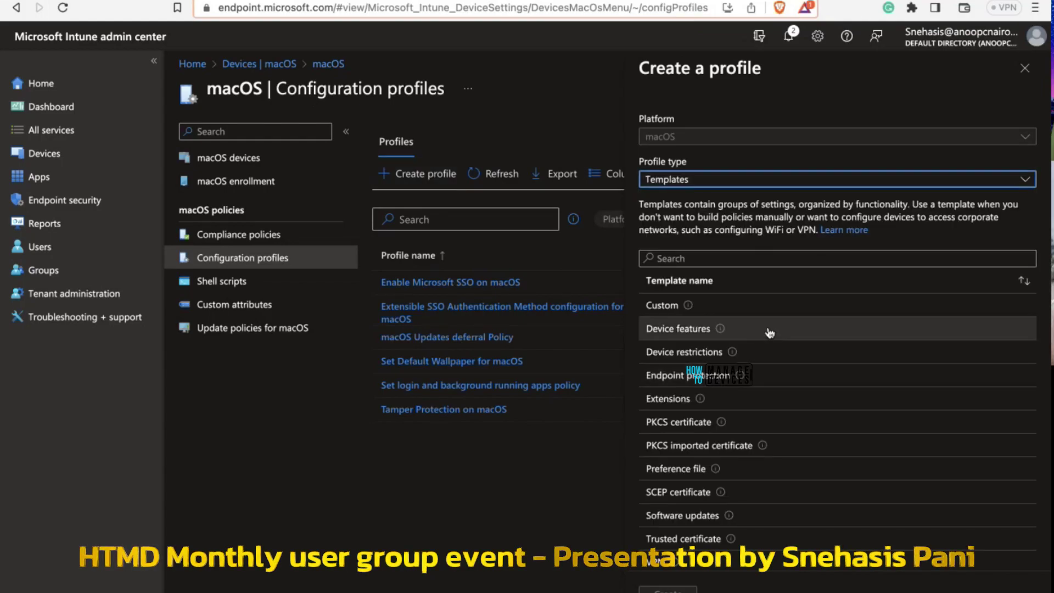
{"action": "left_click", "coordinate": [752, 341]}
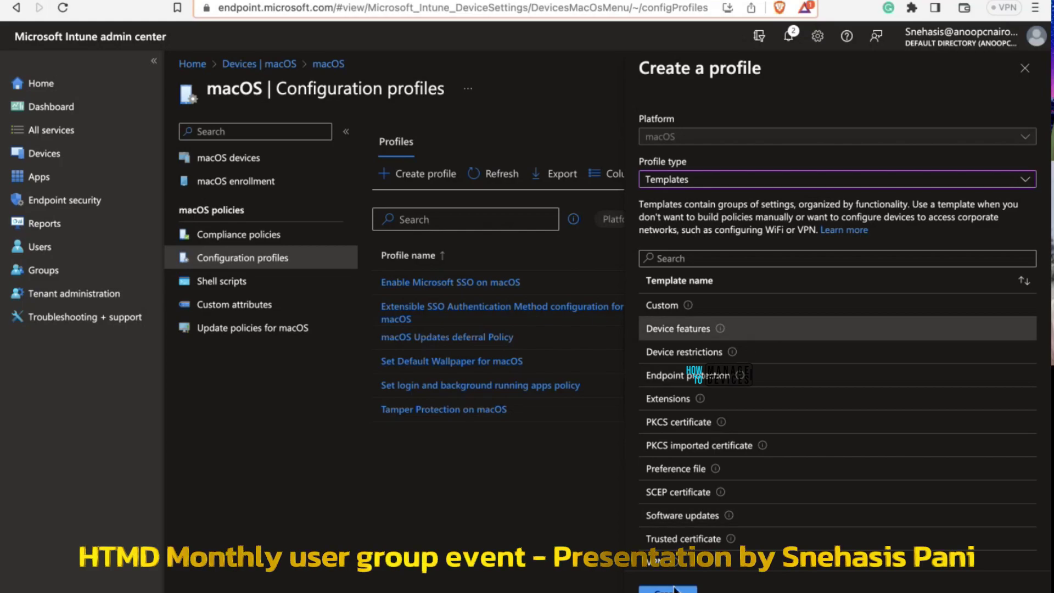
{"action": "left_click", "coordinate": [675, 590]}
Name the profile "Sample MS Enterprise SSO", describe it as "This policy will configure MS Enterprise SSO on HTMD devices", and continue to configuration settings
{"action": "left_click", "coordinate": [603, 177]}
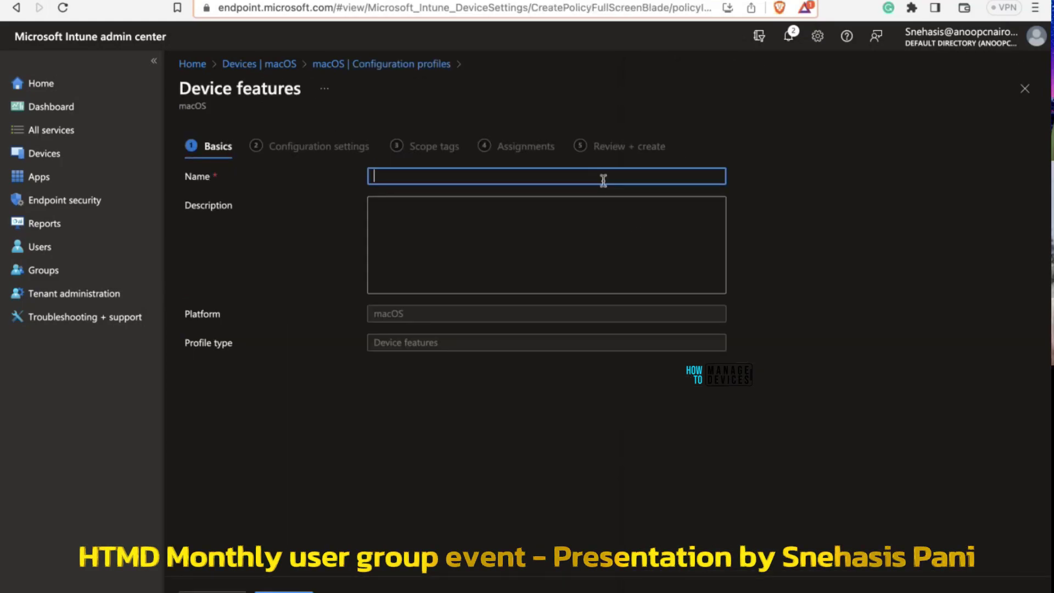
{"action": "type", "text": "Sample"}
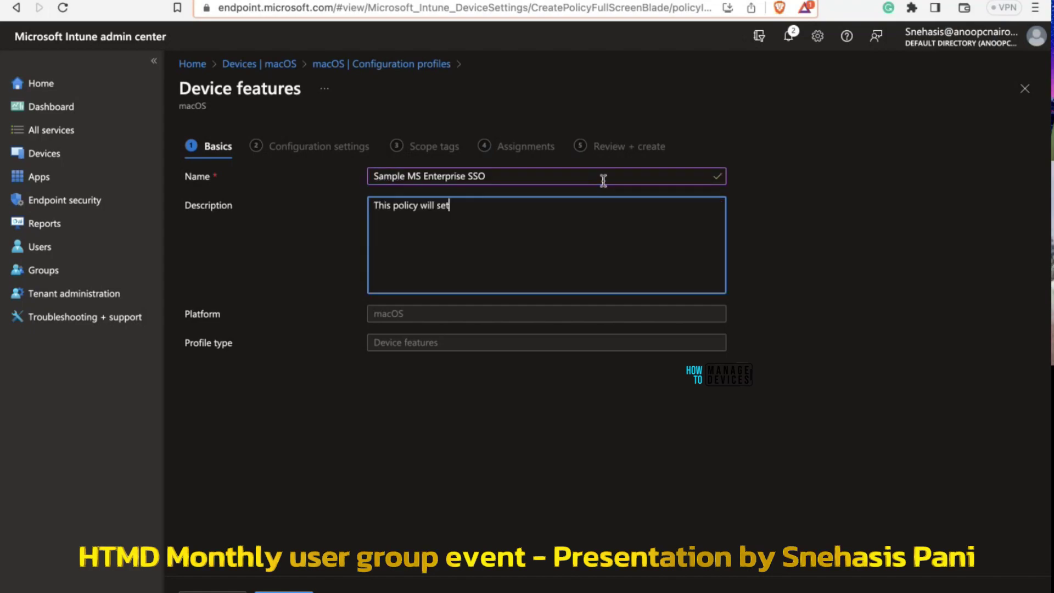
{"action": "type", "text": "configure "}
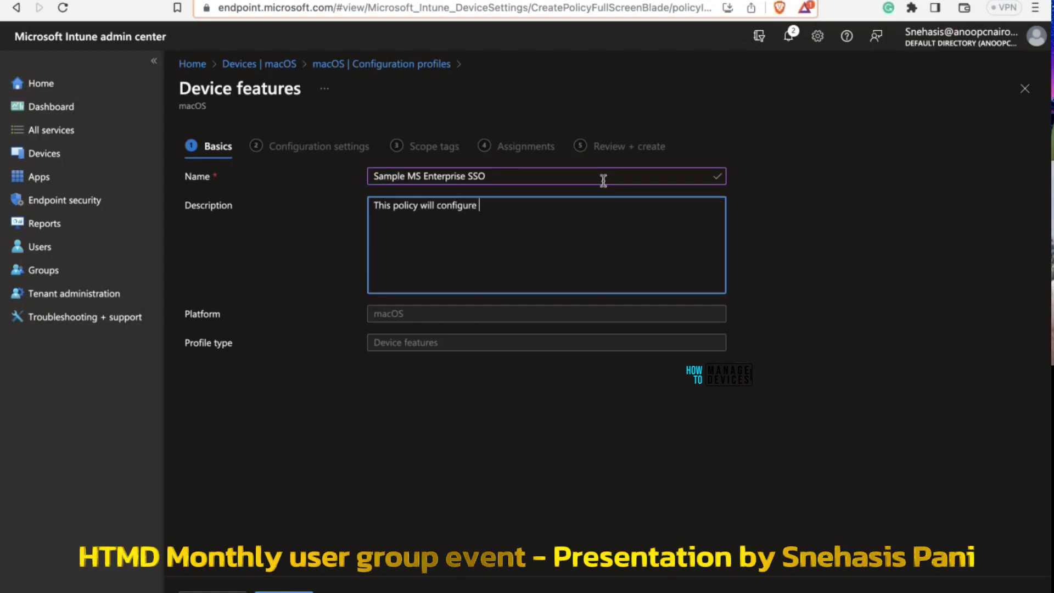
{"action": "type", "text": "MS Enterprise S"}
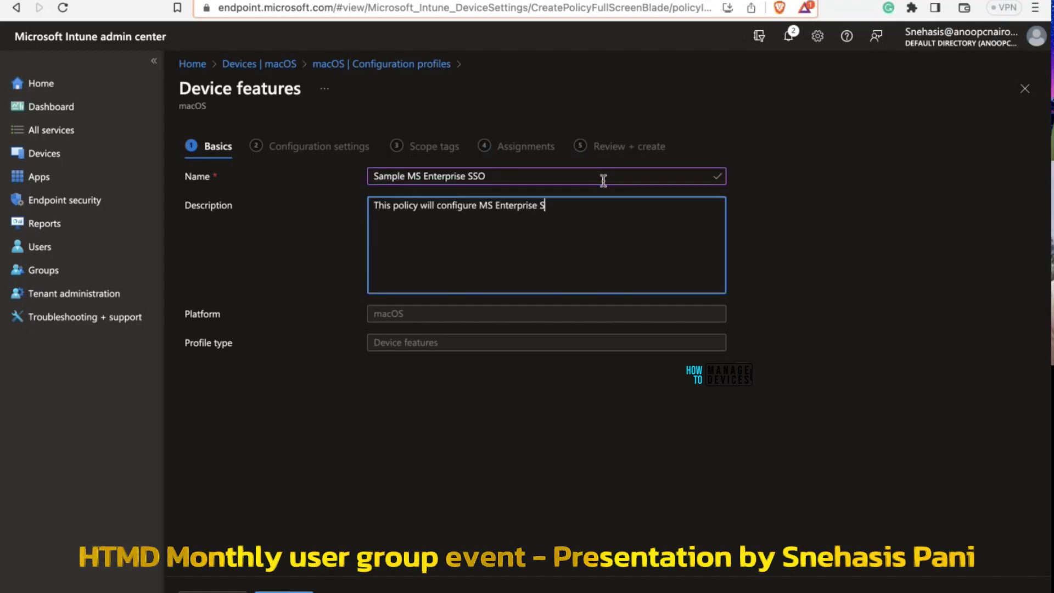
{"action": "type", "text": "SO on HTMD devi"}
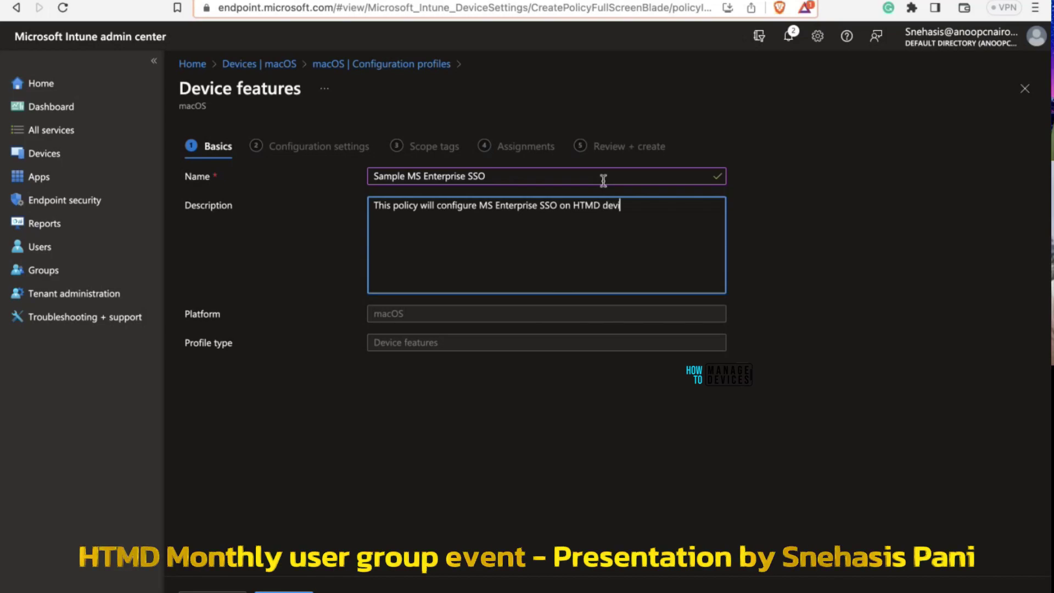
{"action": "type", "text": "ces"}
{"action": "left_click", "coordinate": [574, 442]}
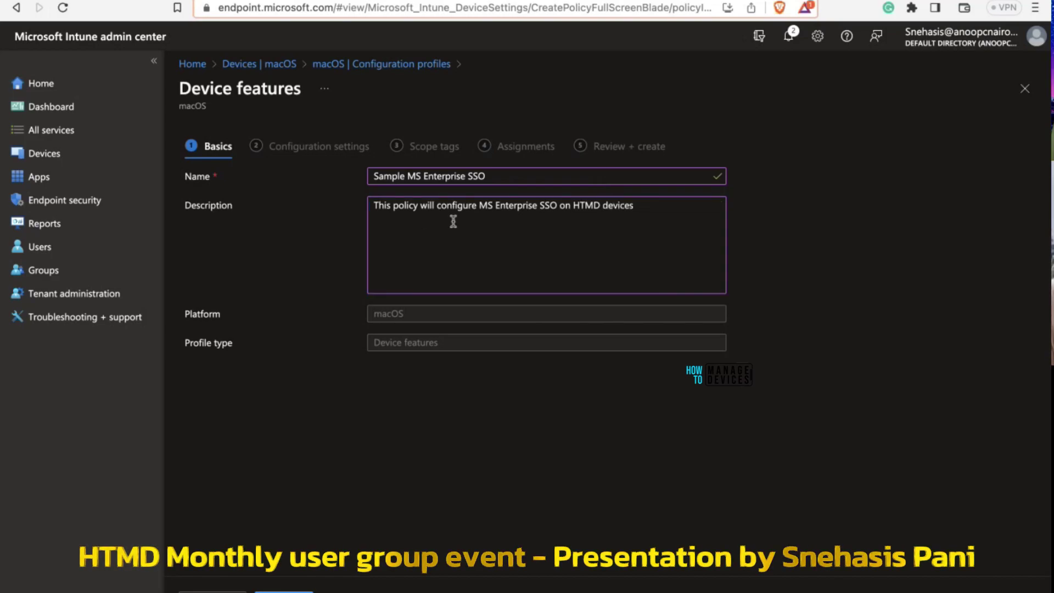
{"action": "left_click", "coordinate": [289, 591]}
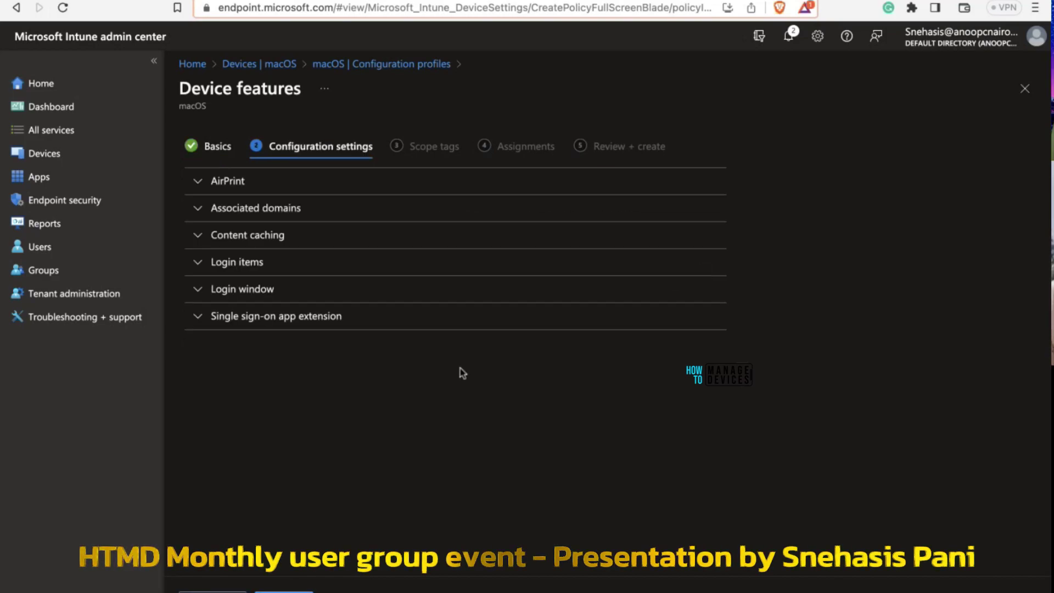
Expand the single sign-on app extension settings and set the SSO app extension type to Microsoft Azure AD
{"action": "left_click", "coordinate": [309, 176]}
{"action": "left_click", "coordinate": [309, 176]}
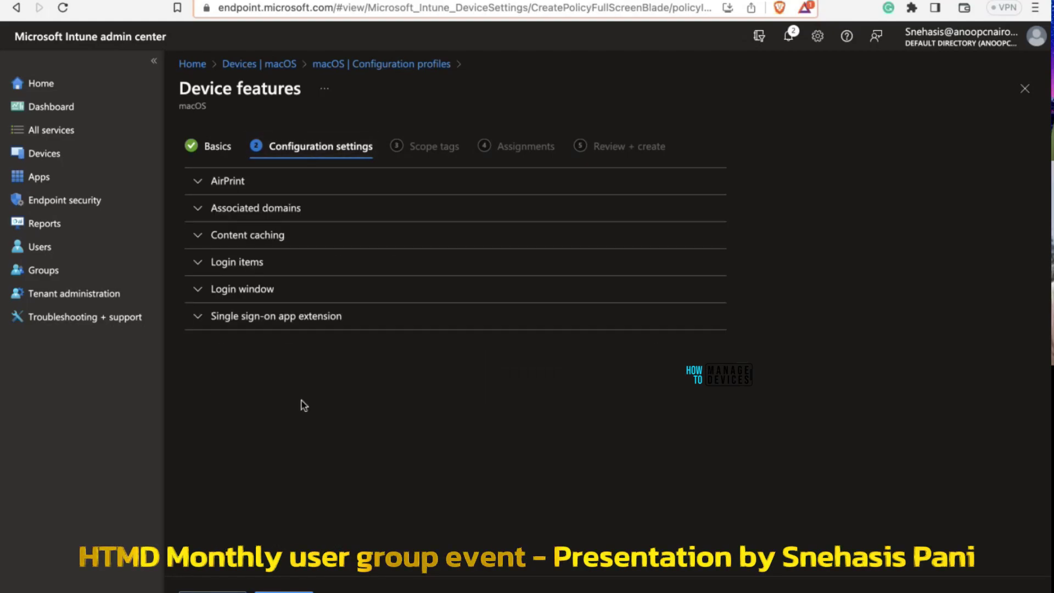
{"action": "left_click", "coordinate": [333, 324]}
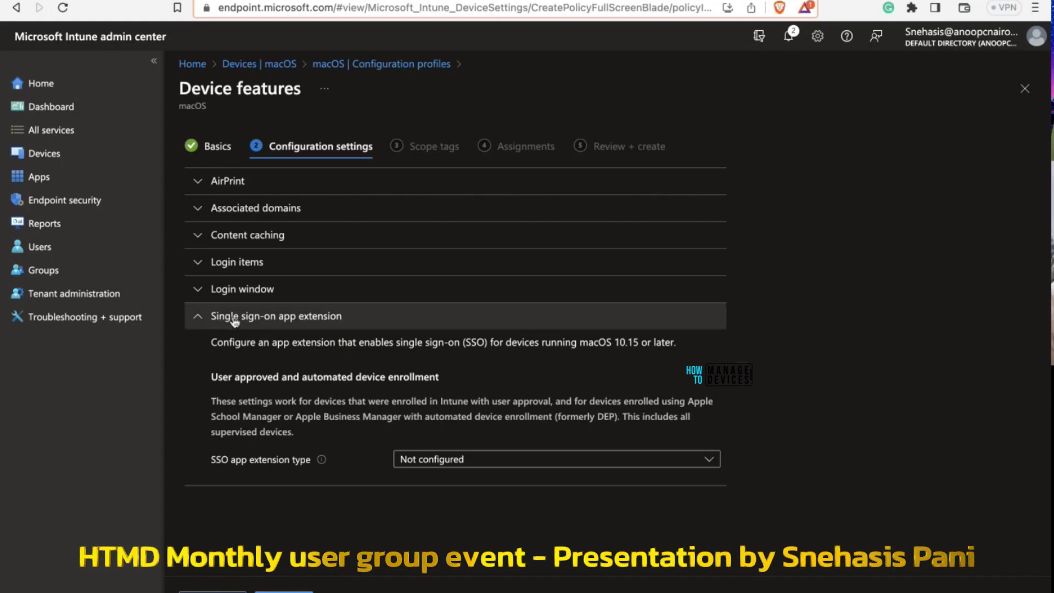
{"action": "left_click", "coordinate": [497, 459]}
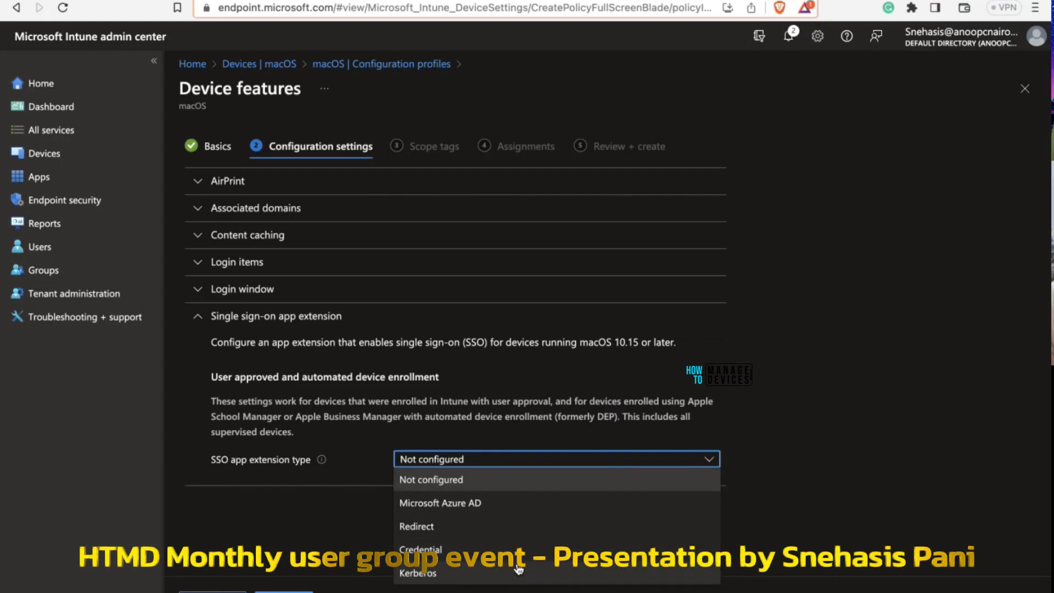
{"action": "left_click", "coordinate": [525, 512]}
{"action": "scroll", "coordinate": [526, 512], "scroll_direction": "down", "scroll_amount": 3}
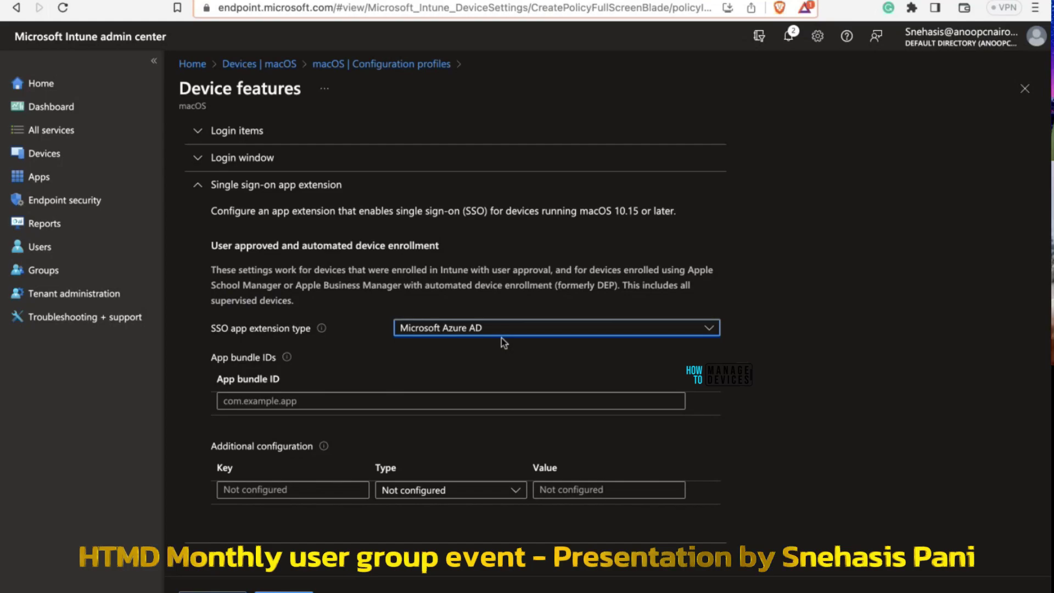
{"action": "left_click", "coordinate": [515, 330]}
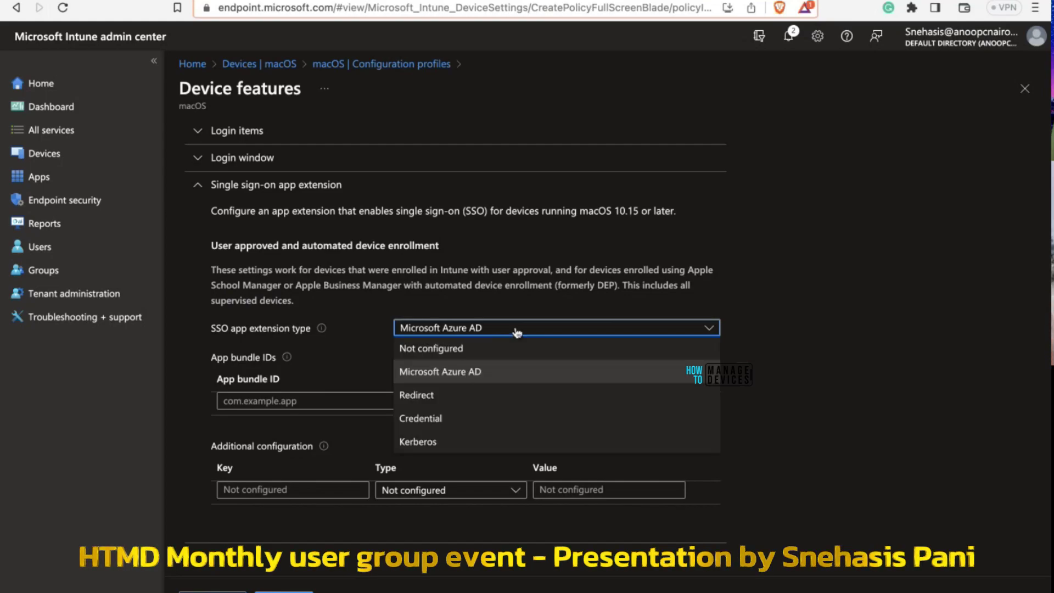
Start an additional configuration entry with the key AppPrefixallowlist and type String, leaving the app bundle ID empty
{"action": "left_click", "coordinate": [516, 330]}
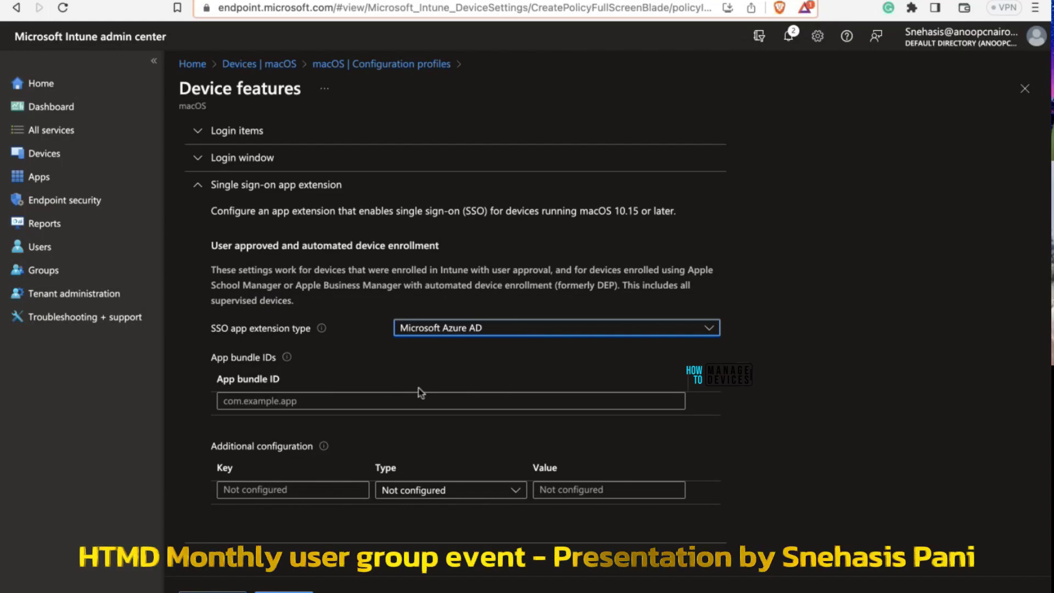
{"action": "left_click", "coordinate": [377, 397]}
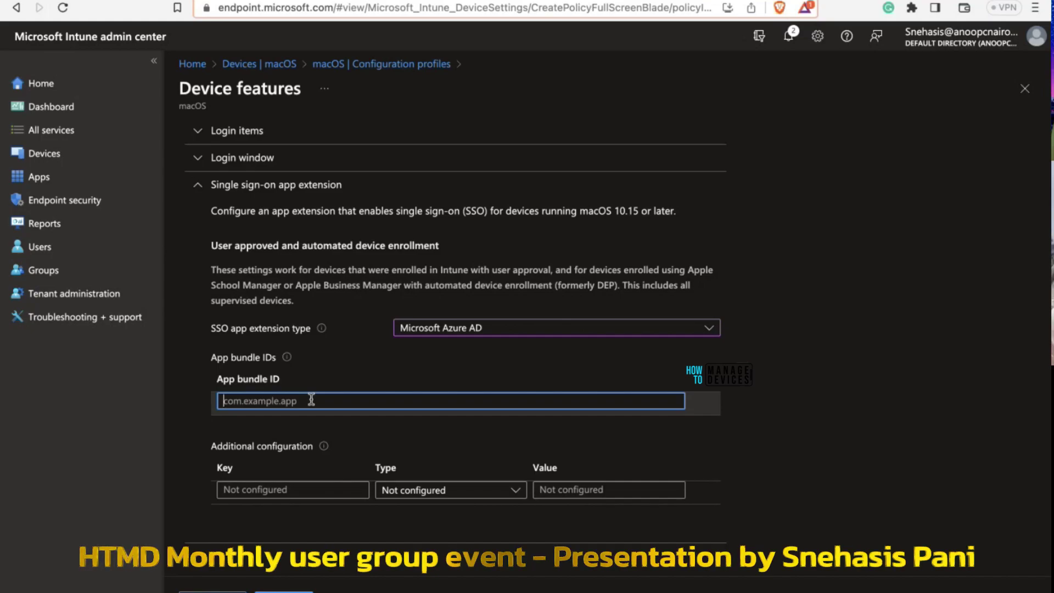
{"action": "left_click", "coordinate": [316, 486]}
{"action": "left_click", "coordinate": [415, 492]}
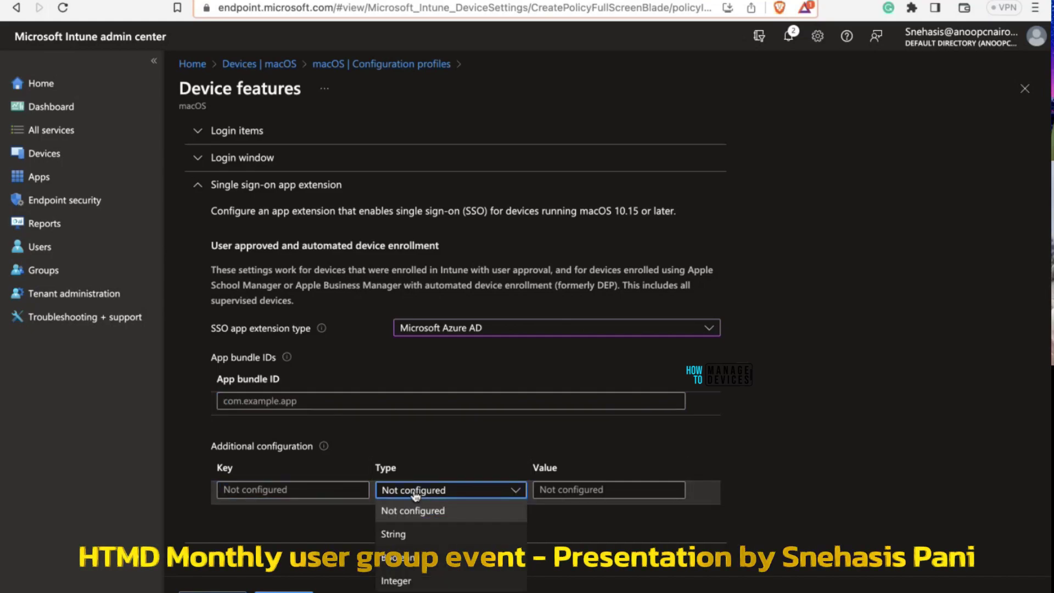
{"action": "left_click", "coordinate": [417, 534]}
{"action": "left_click", "coordinate": [582, 492]}
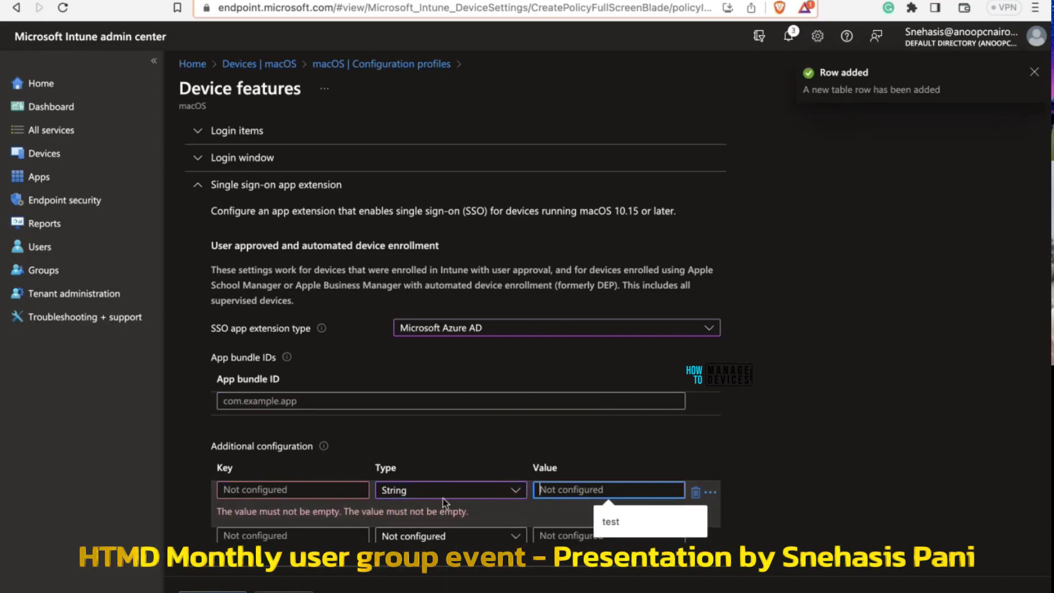
{"action": "left_click", "coordinate": [396, 497]}
{"action": "left_click", "coordinate": [323, 494]}
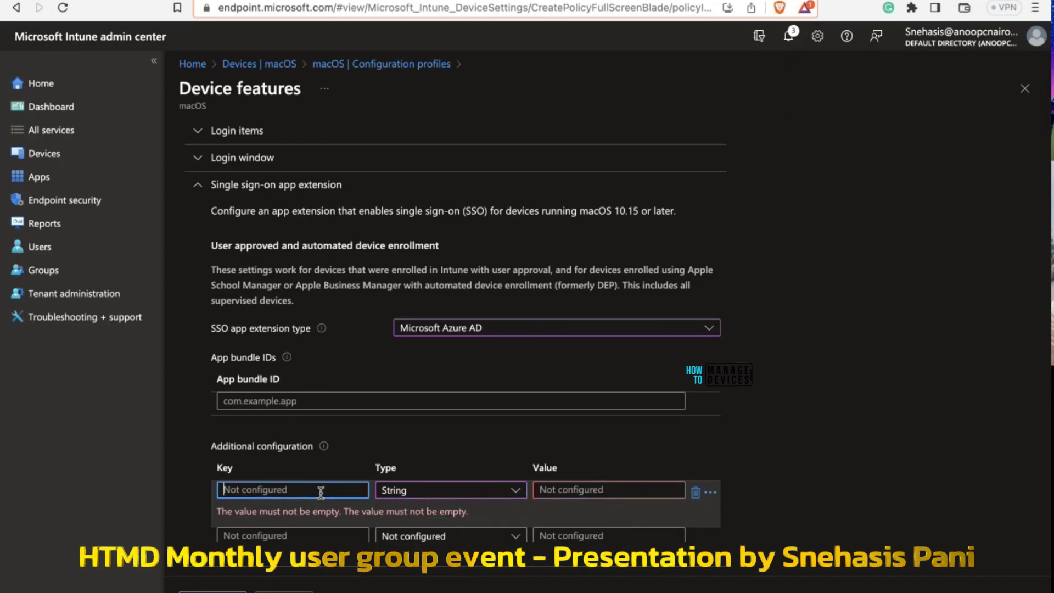
{"action": "type", "text": "AppPrefixallowlist"}
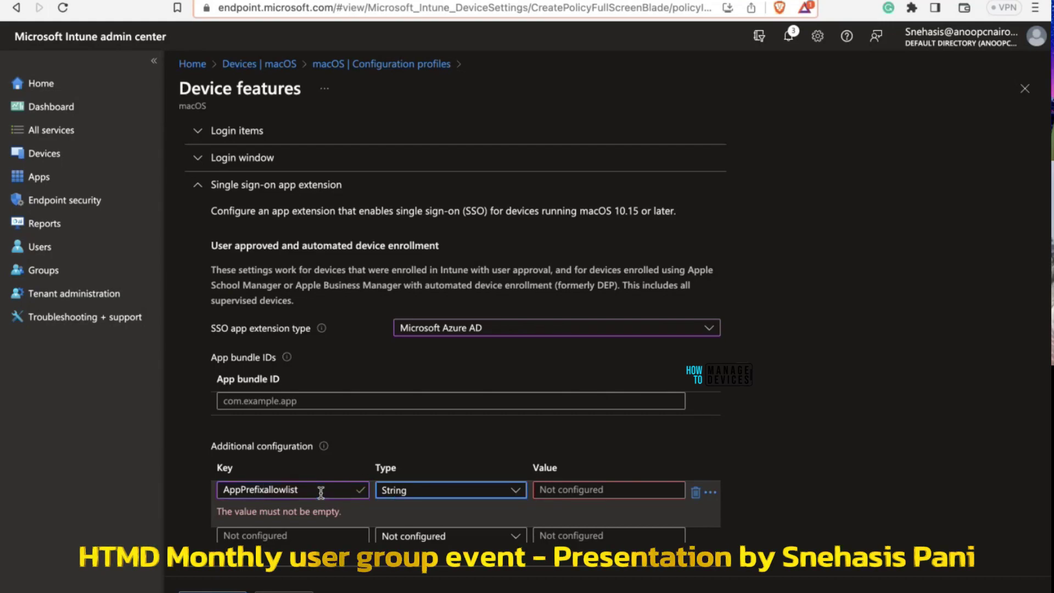
{"action": "key", "text": "Tab"}
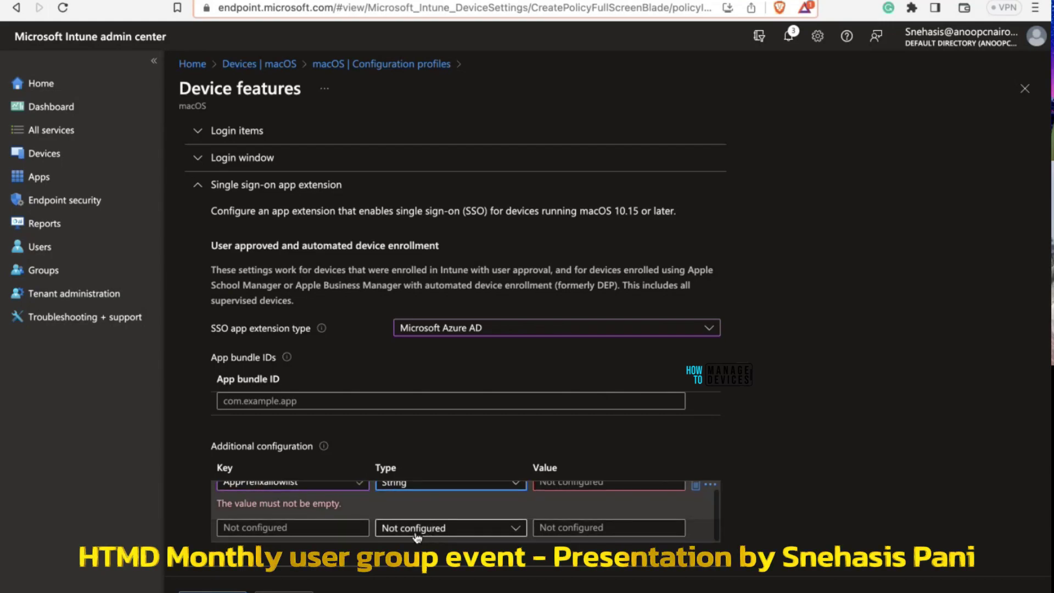
Copy the AppPrefixallowlist key into a second configuration row and set the first row's value to com.microsoft
{"action": "left_click", "coordinate": [340, 534]}
{"action": "left_click_drag", "start_coordinate": [301, 491], "coordinate": [203, 490]}
{"action": "key", "text": "super+c"}
{"action": "left_click", "coordinate": [261, 535]}
{"action": "key", "text": "super+v"}
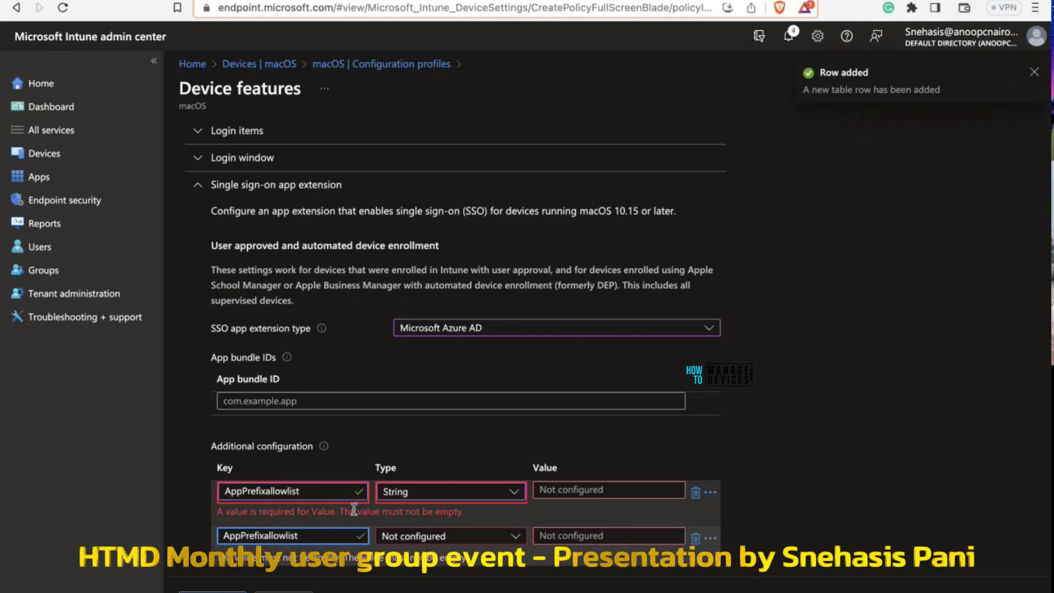
{"action": "left_click", "coordinate": [588, 490]}
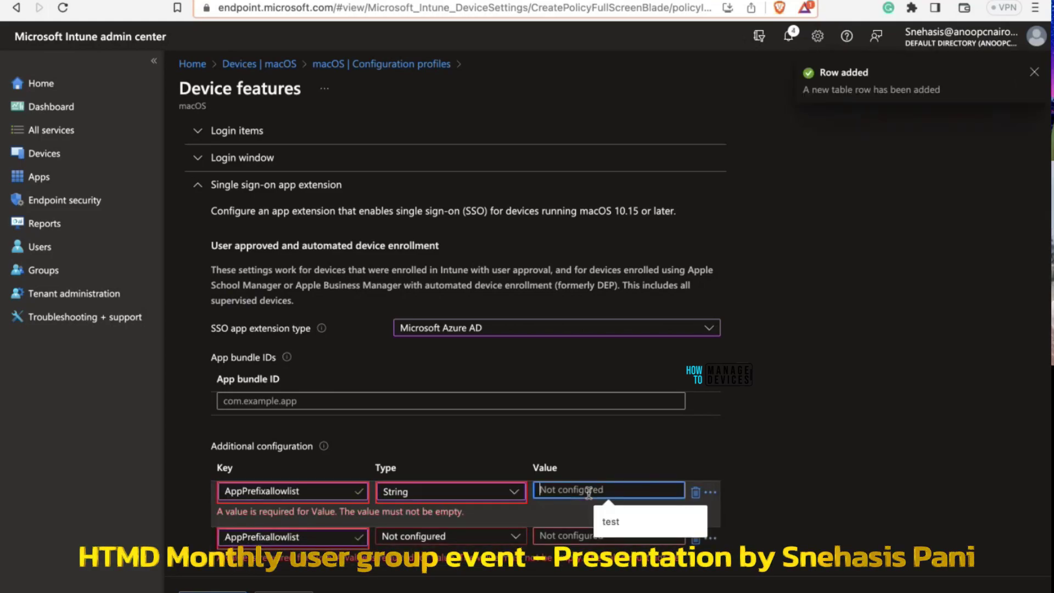
{"action": "type", "text": "com"}
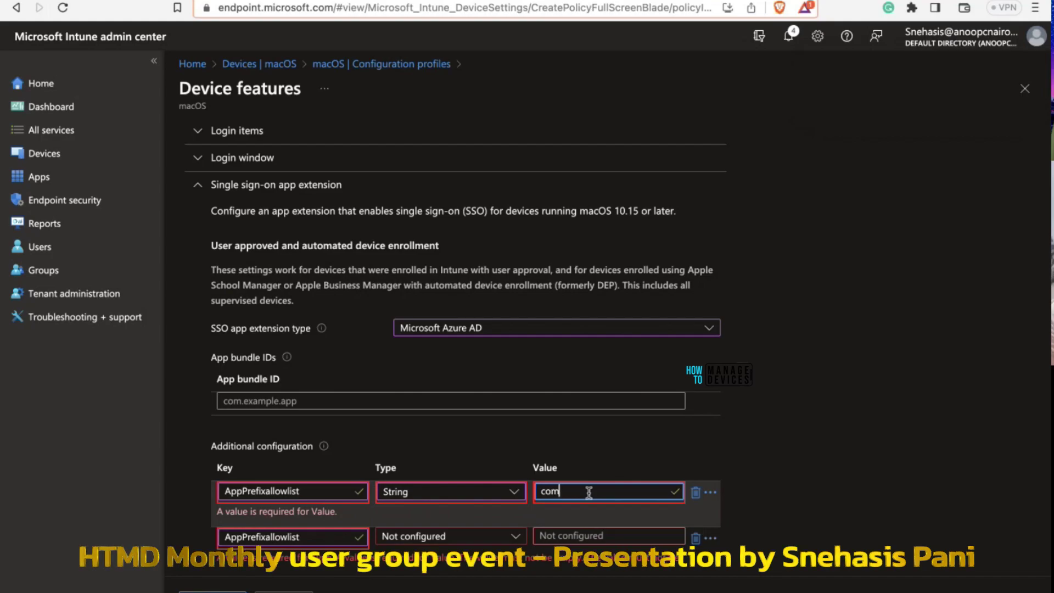
{"action": "type", "text": ".microsoft"}
Complete the second configuration row with key Appblocklist, type String and value com.anoopcnair, and continue to scope tags
{"action": "left_click", "coordinate": [609, 535]}
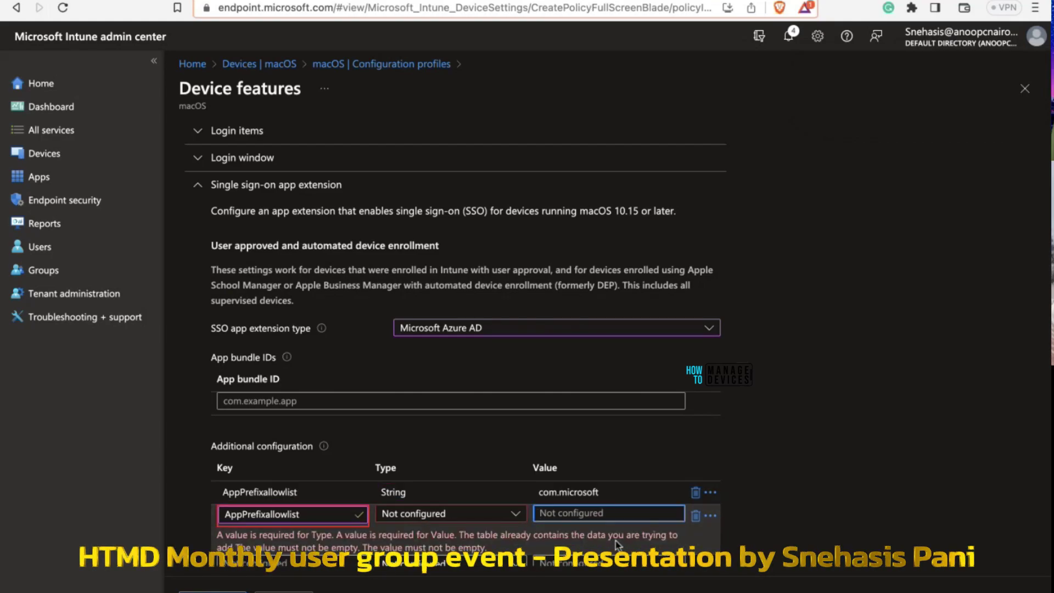
{"action": "type", "text": "com.and"}
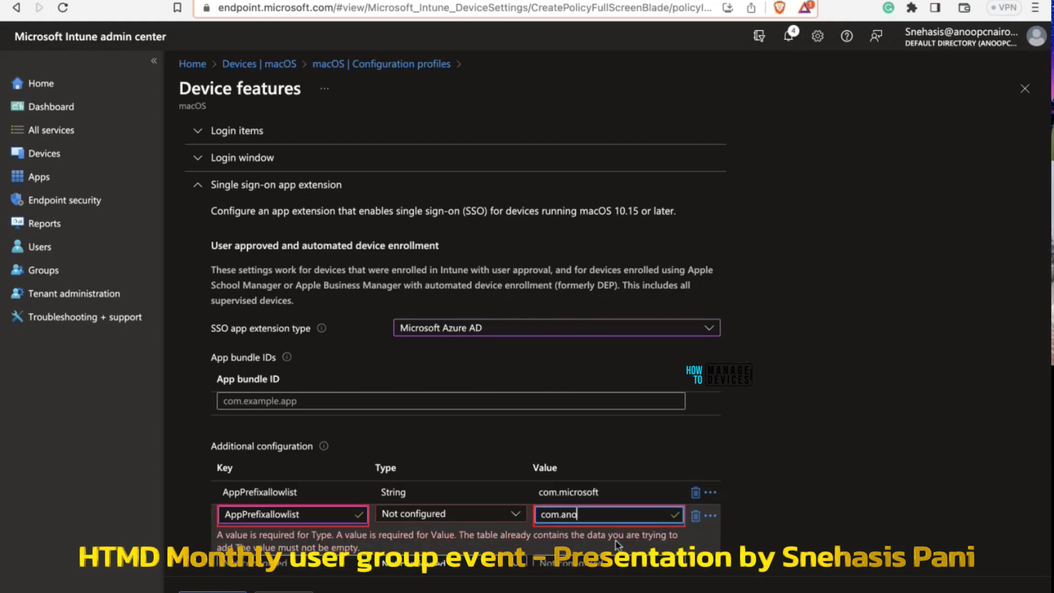
{"action": "type", "text": "opcnair"}
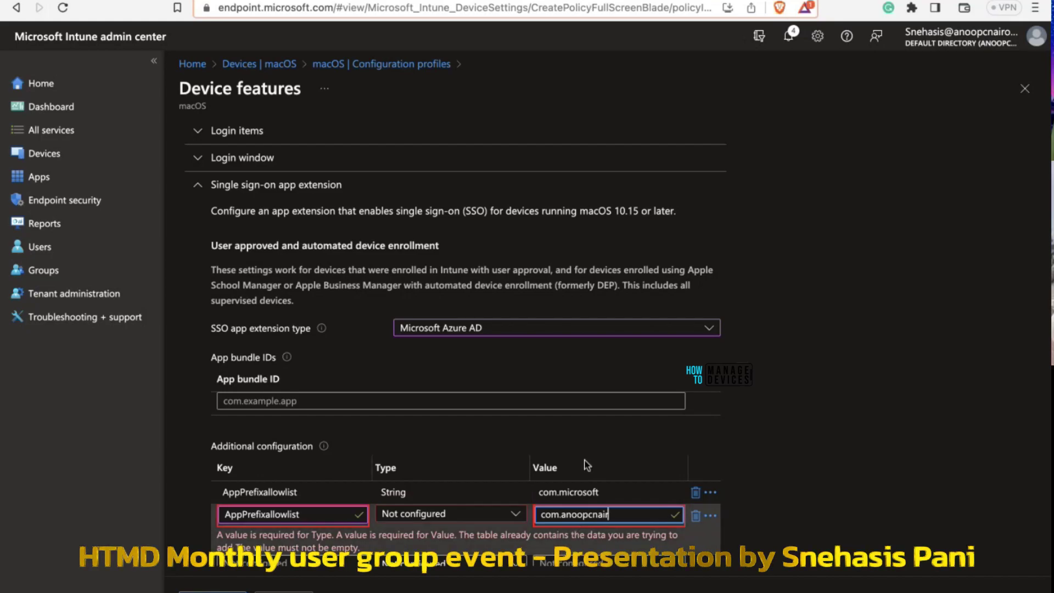
{"action": "scroll", "coordinate": [587, 464], "scroll_direction": "down", "scroll_amount": 1}
{"action": "left_click", "coordinate": [284, 466]}
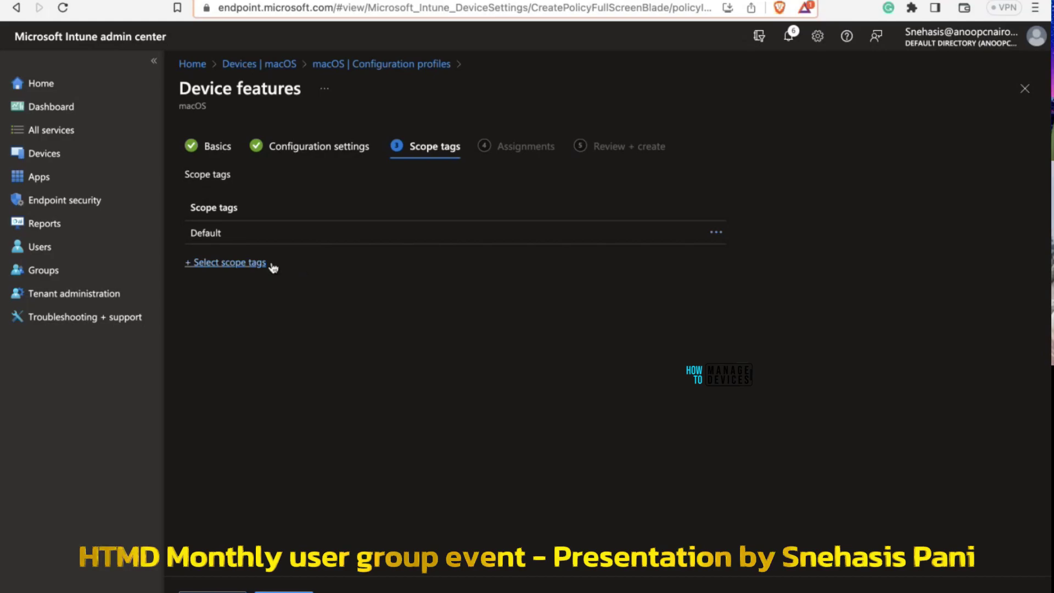
Add the test scope tag to the profile and assign the profile to all devices
{"action": "left_click", "coordinate": [271, 265]}
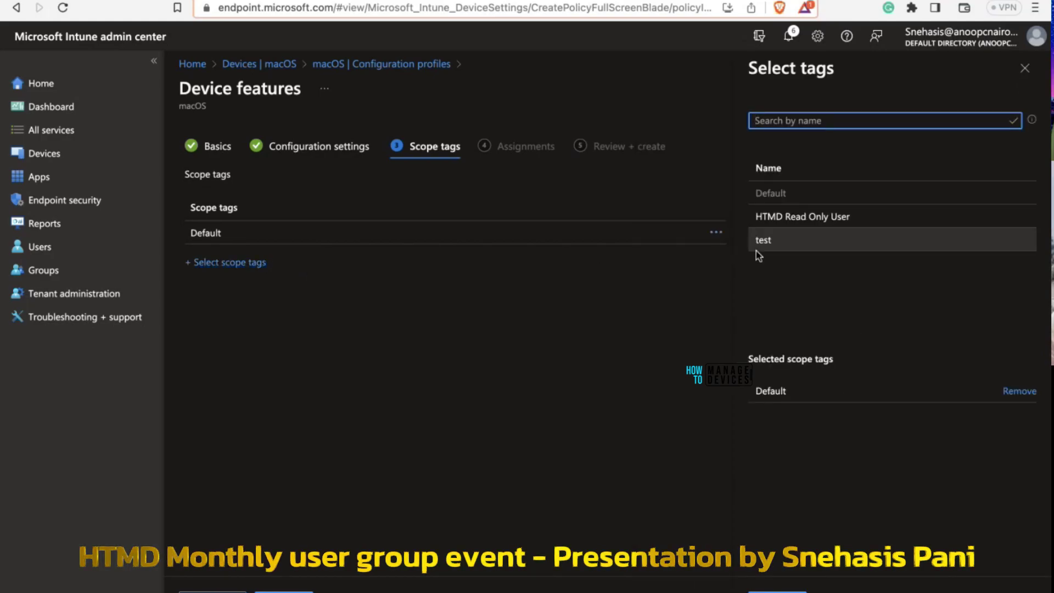
{"action": "left_click", "coordinate": [842, 244]}
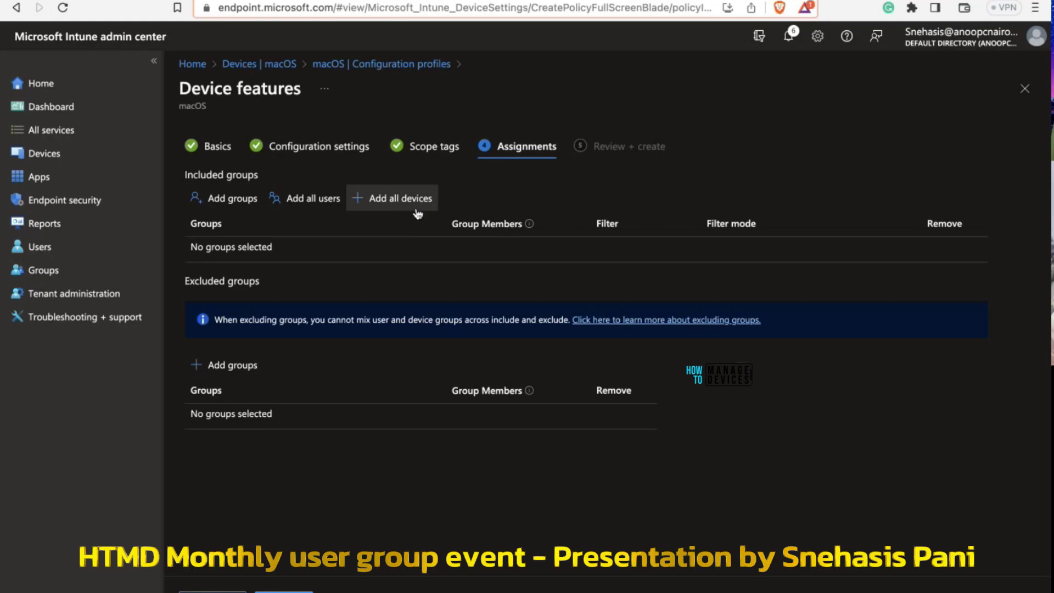
{"action": "left_click", "coordinate": [406, 198]}
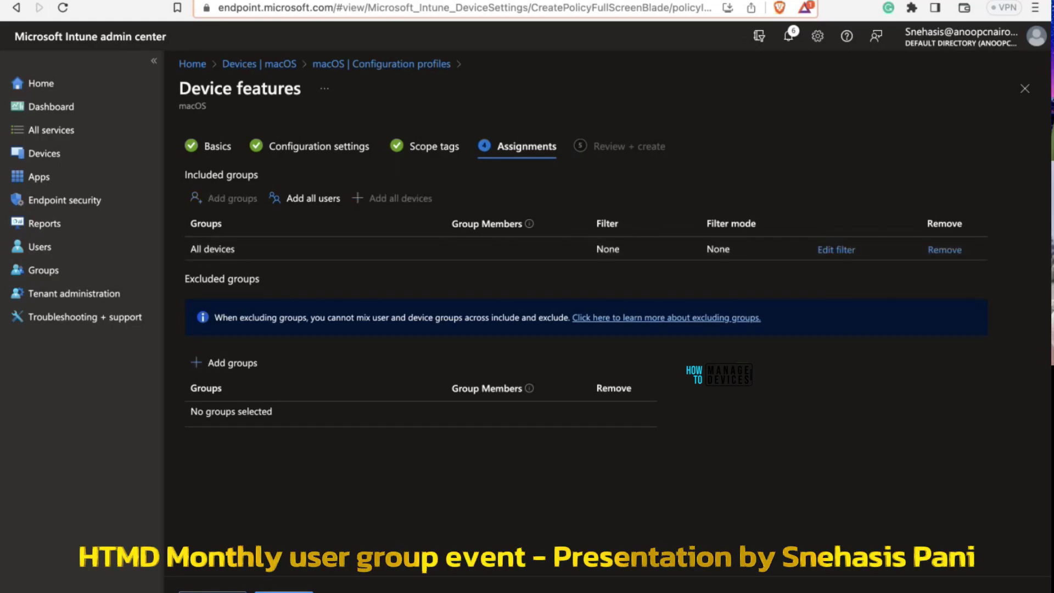
Review the profile summary and create the profile, refreshing the macOS configuration profiles list
{"action": "left_click", "coordinate": [283, 591]}
{"action": "scroll", "coordinate": [417, 331], "scroll_direction": "down", "scroll_amount": 3}
{"action": "scroll", "coordinate": [416, 331], "scroll_direction": "up", "scroll_amount": 3}
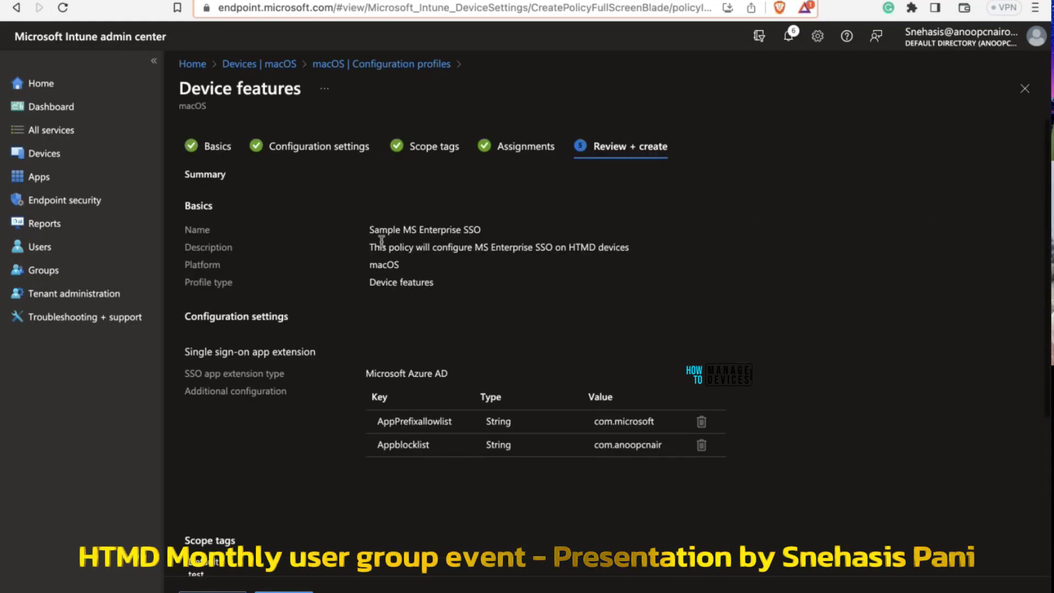
{"action": "left_click", "coordinate": [284, 591]}
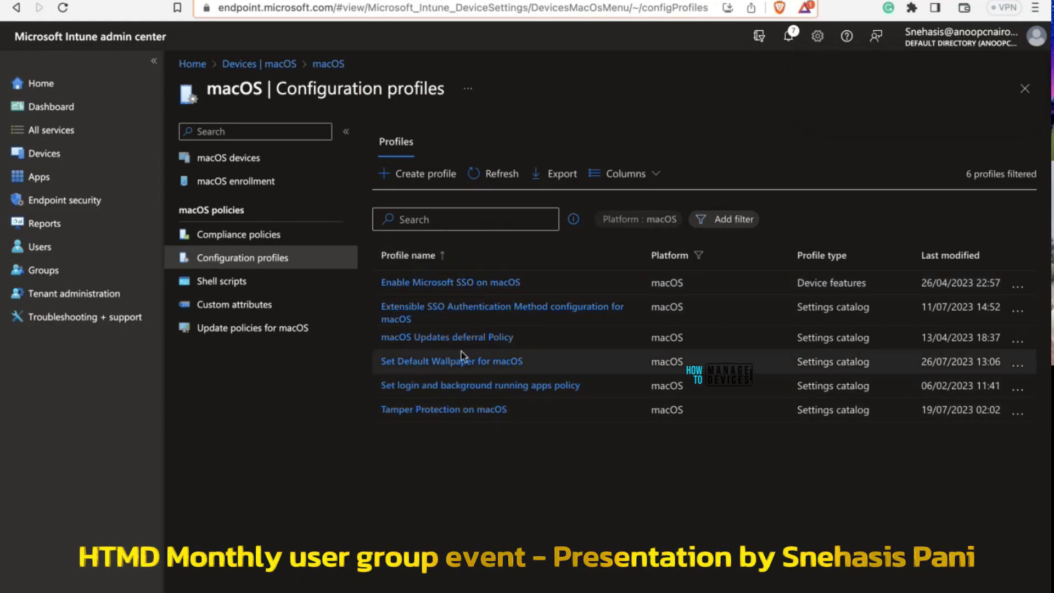
{"action": "left_click", "coordinate": [494, 173]}
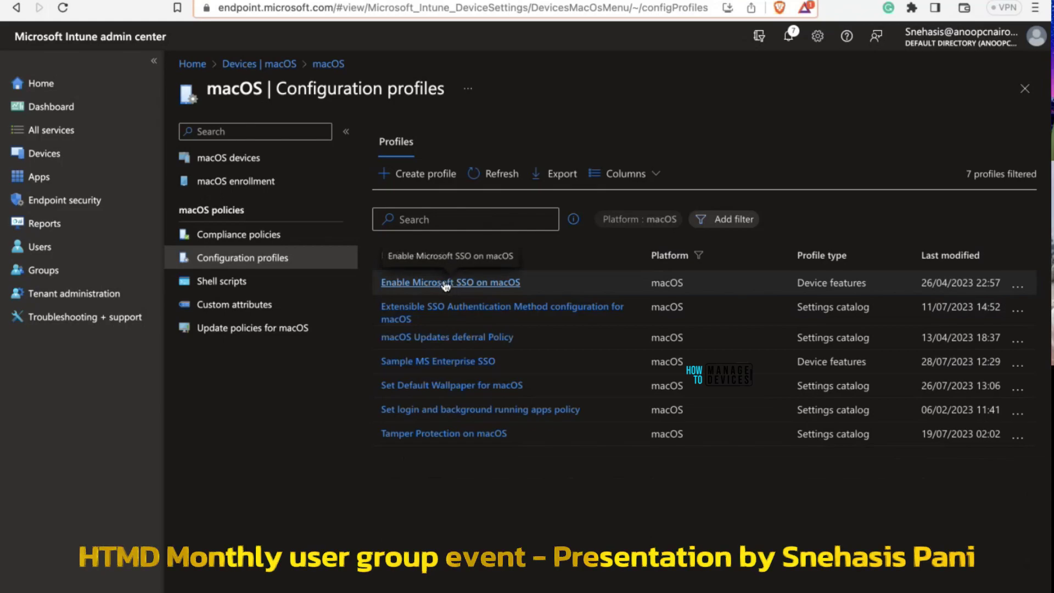
Switch to the Keynote presentation and play the "End - User Experience" slide, closing the slideshow when its video ends
{"action": "key", "text": "ctrl+Left"}
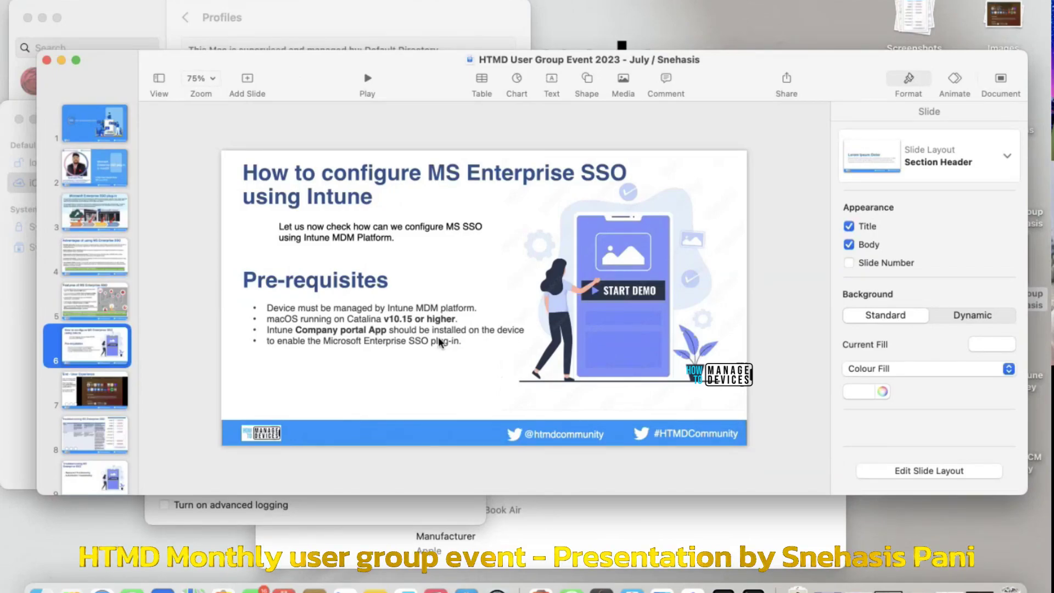
{"action": "scroll", "coordinate": [113, 390], "scroll_direction": "down", "scroll_amount": 3}
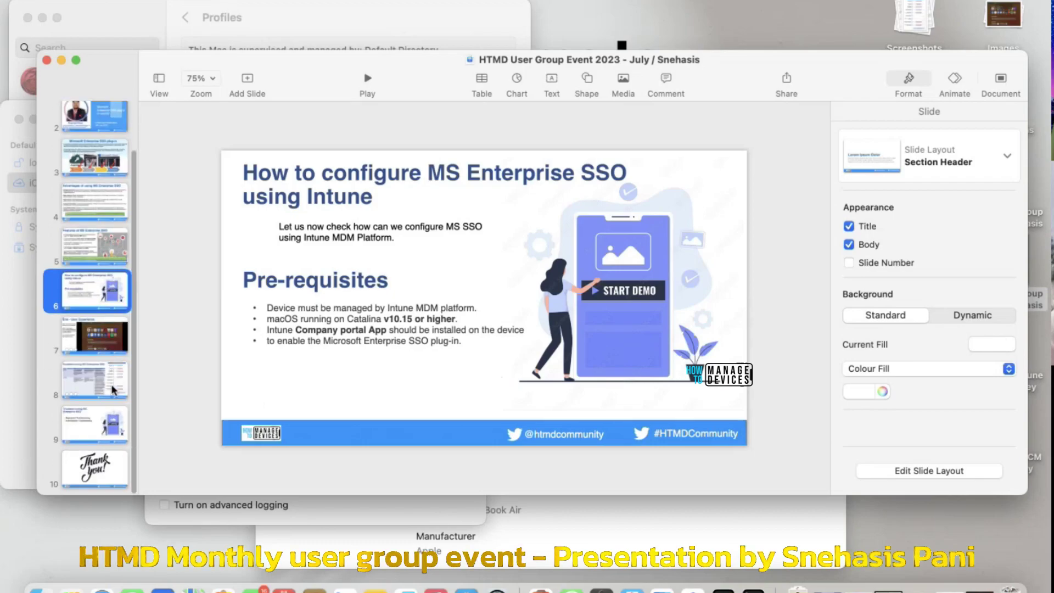
{"action": "left_click", "coordinate": [112, 351]}
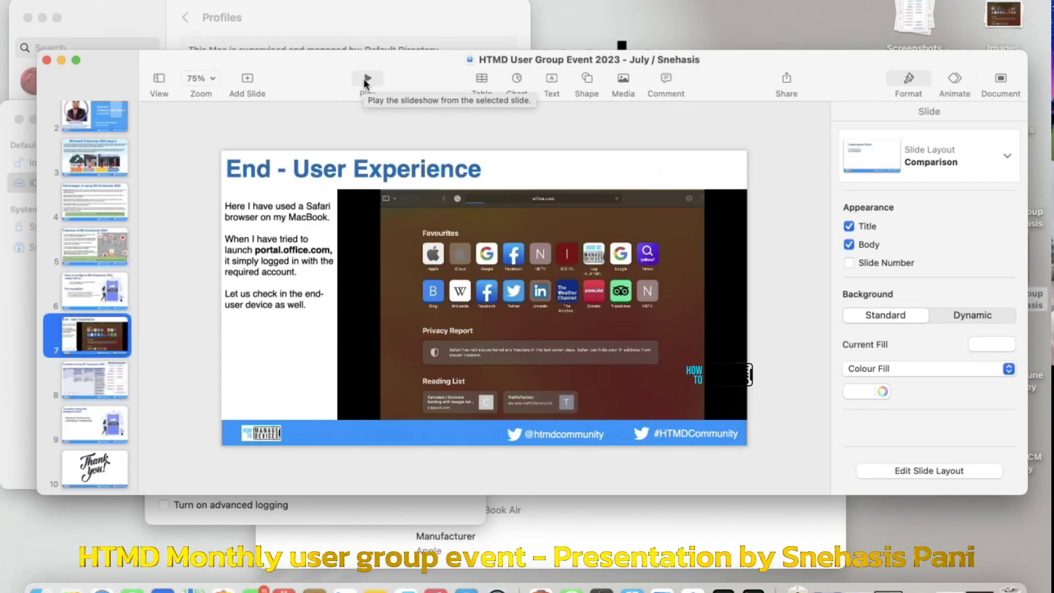
{"action": "left_click", "coordinate": [367, 81]}
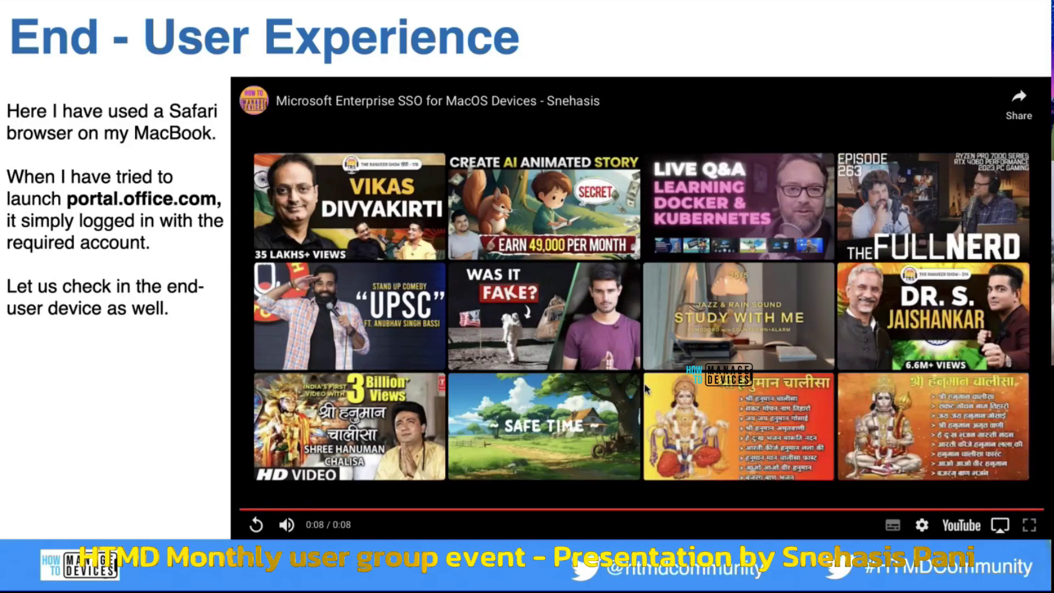
{"action": "key", "text": "Escape"}
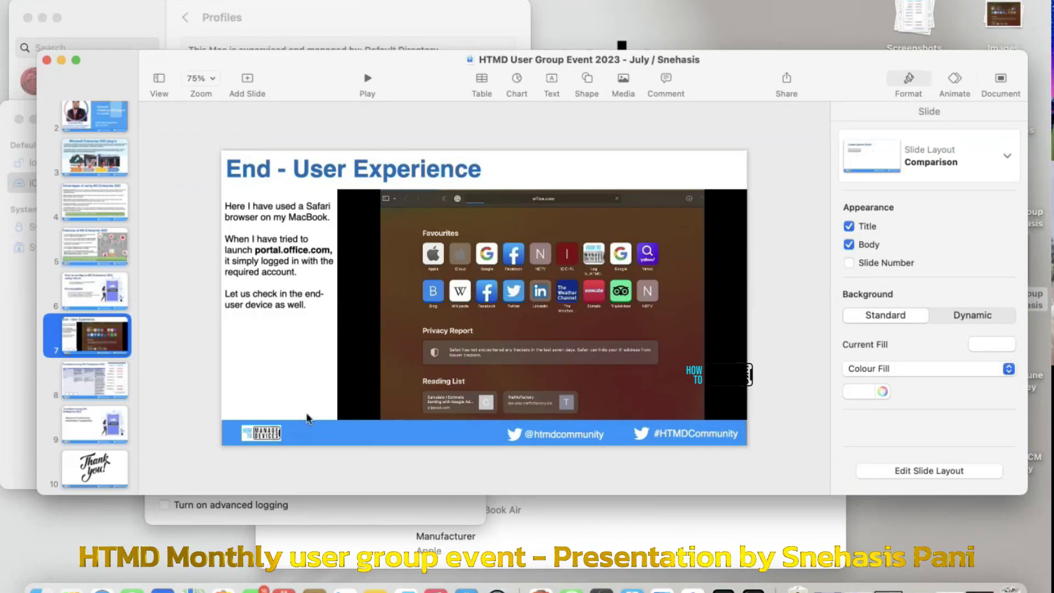
Switch to Safari, open a private window beside the existing one and load office.com in it
{"action": "left_click", "coordinate": [102, 591]}
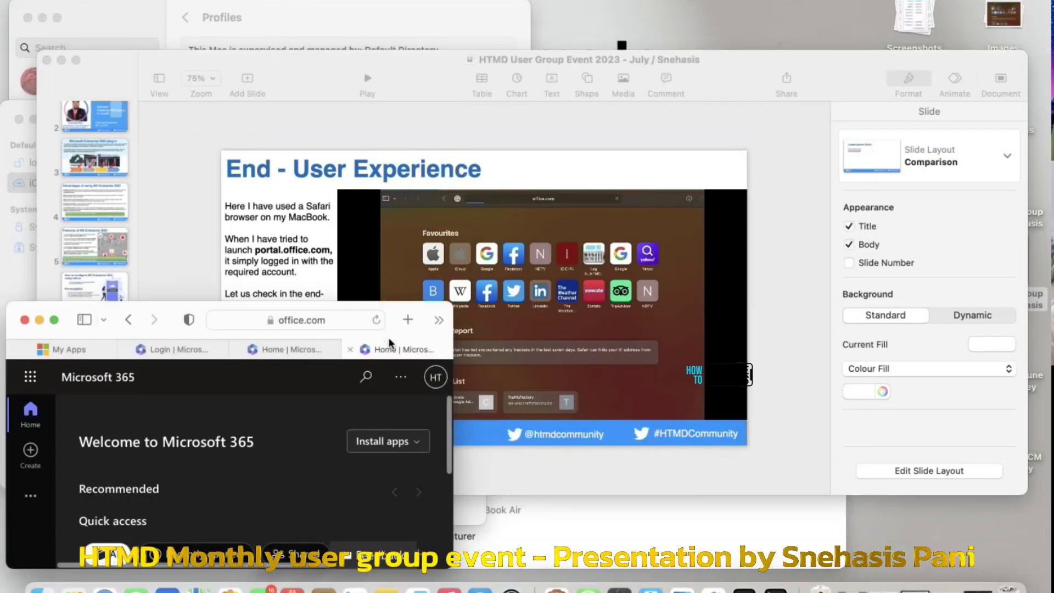
{"action": "left_click_drag", "start_coordinate": [387, 332], "coordinate": [426, 104]}
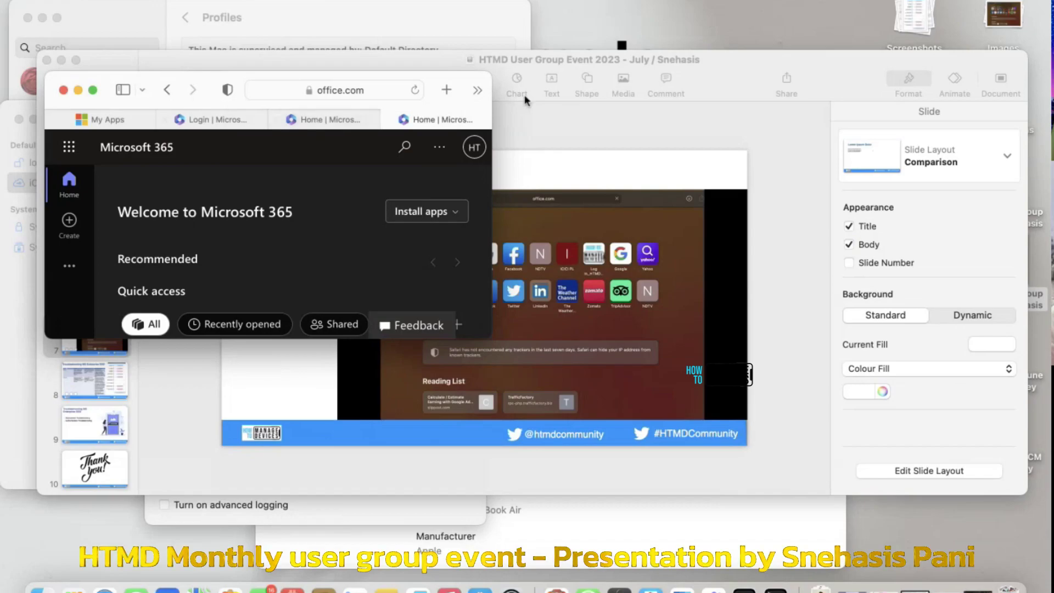
{"action": "left_click", "coordinate": [447, 90]}
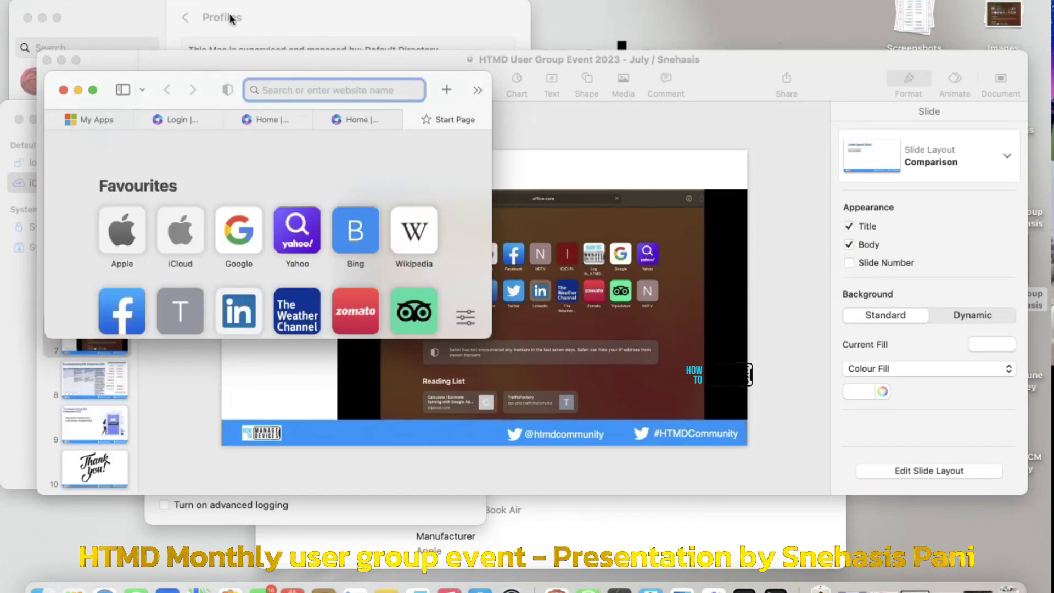
{"action": "left_click", "coordinate": [85, 0]}
{"action": "left_click", "coordinate": [155, 13]}
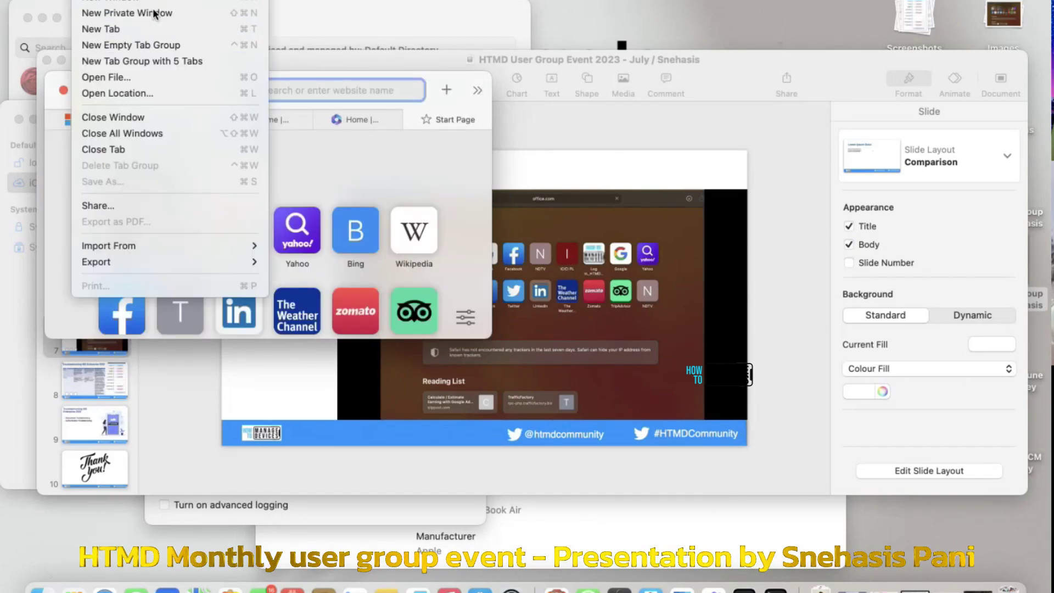
{"action": "left_click_drag", "start_coordinate": [465, 110], "coordinate": [748, 144]}
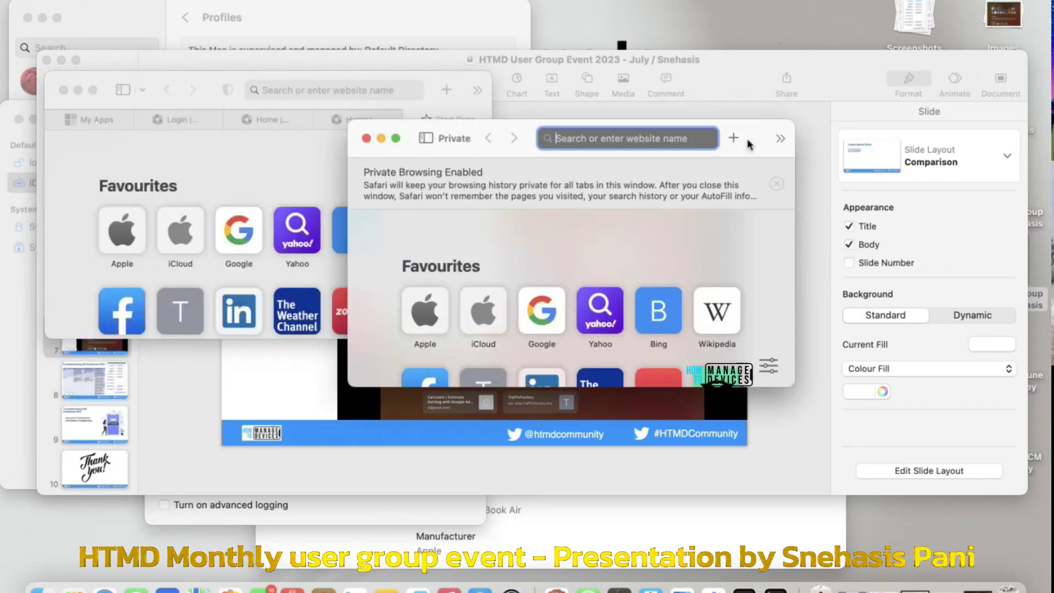
{"action": "type", "text": "office.com"}
{"action": "key", "text": "Return"}
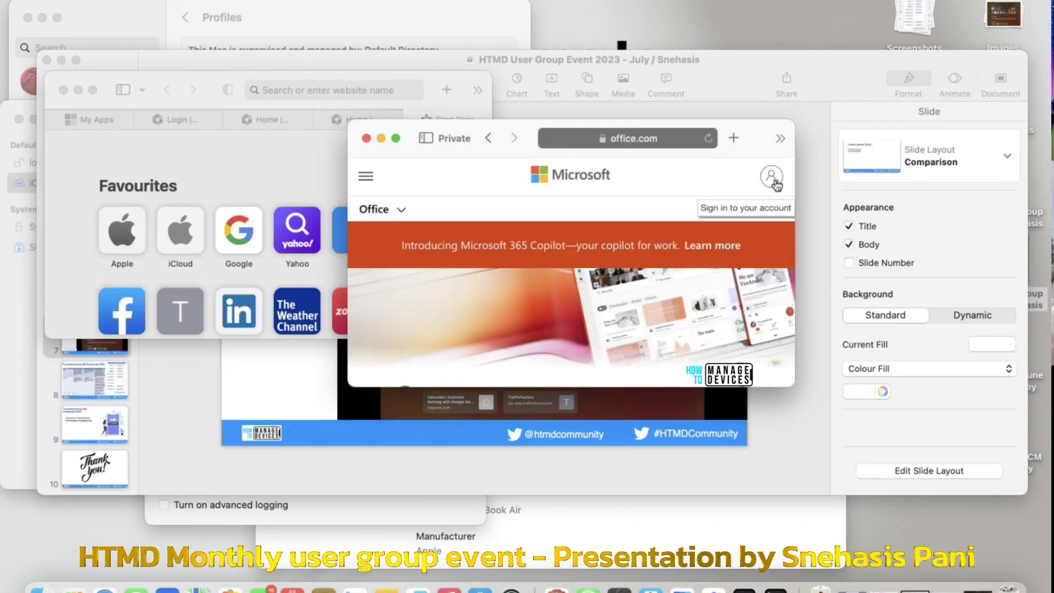
Sign in to Microsoft 365 with the already signed-in HTMD test account and open its account details
{"action": "left_click", "coordinate": [772, 178]}
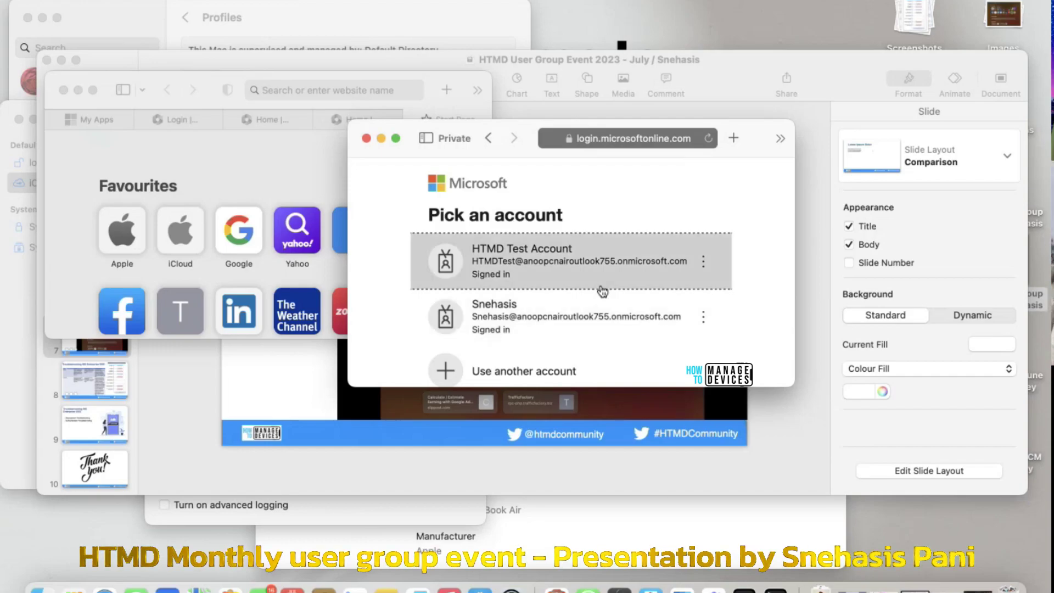
{"action": "left_click", "coordinate": [603, 292]}
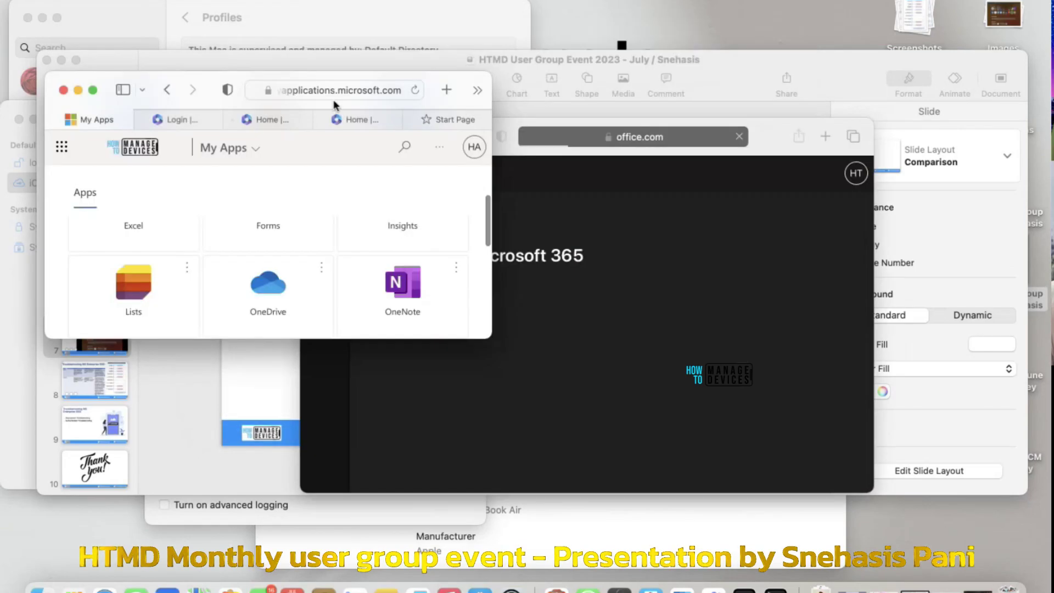
{"action": "left_click", "coordinate": [334, 101]}
{"action": "left_click", "coordinate": [659, 230]}
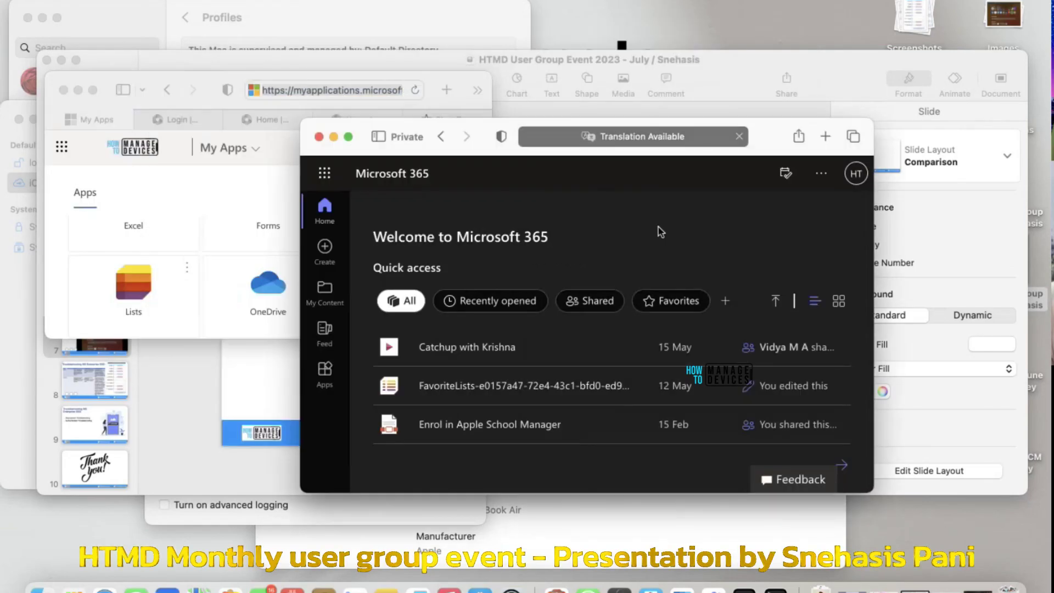
{"action": "left_click", "coordinate": [856, 173]}
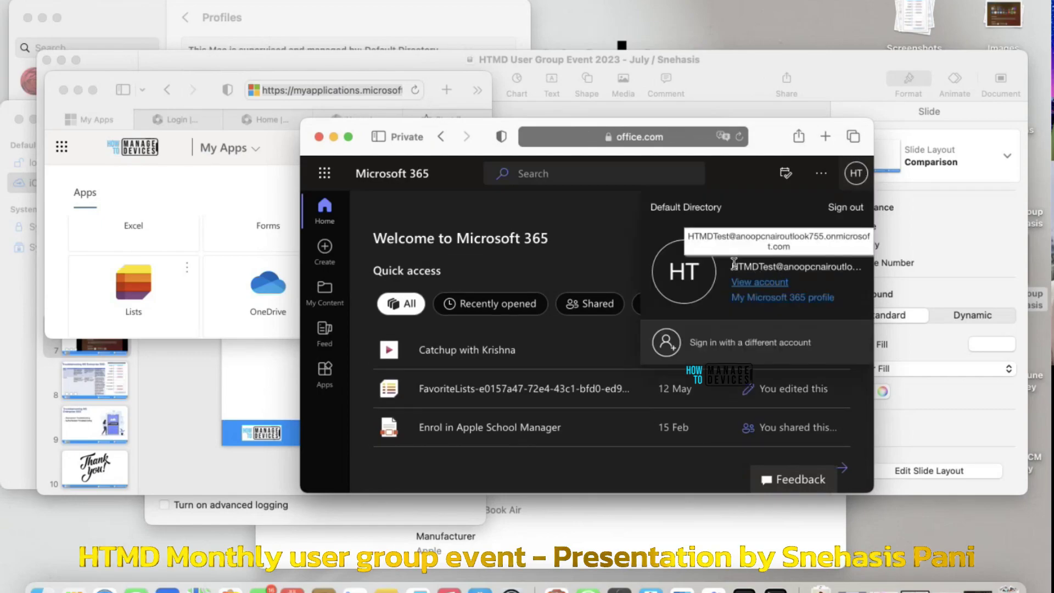
Check the signed-in account's address in the account details, close them and shift the private window aside
{"action": "left_click_drag", "start_coordinate": [732, 265], "coordinate": [794, 265]}
{"action": "left_click", "coordinate": [795, 264]}
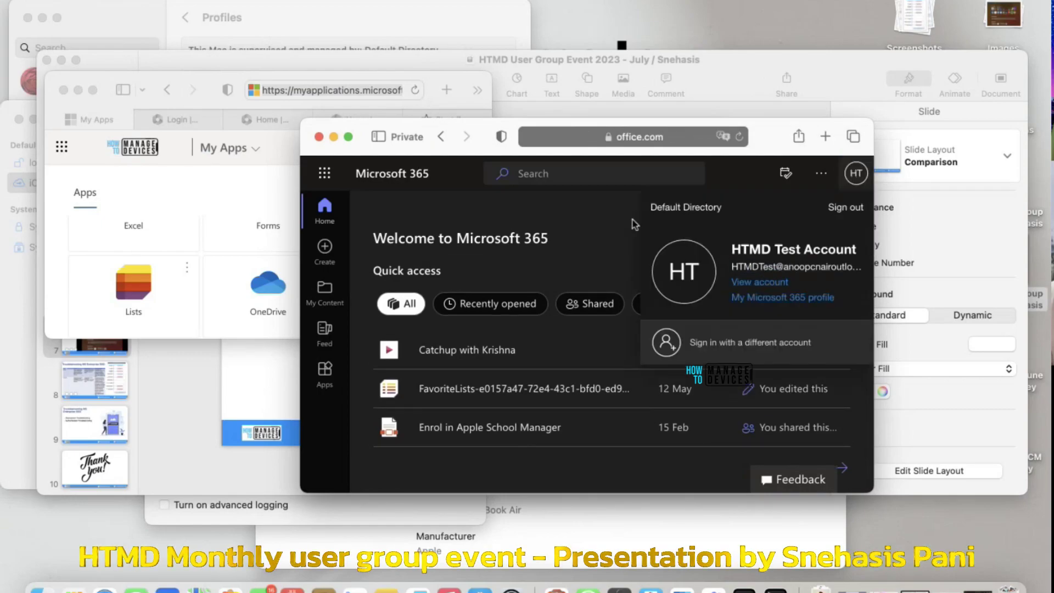
{"action": "left_click", "coordinate": [575, 227]}
{"action": "left_click_drag", "start_coordinate": [766, 149], "coordinate": [607, 116]}
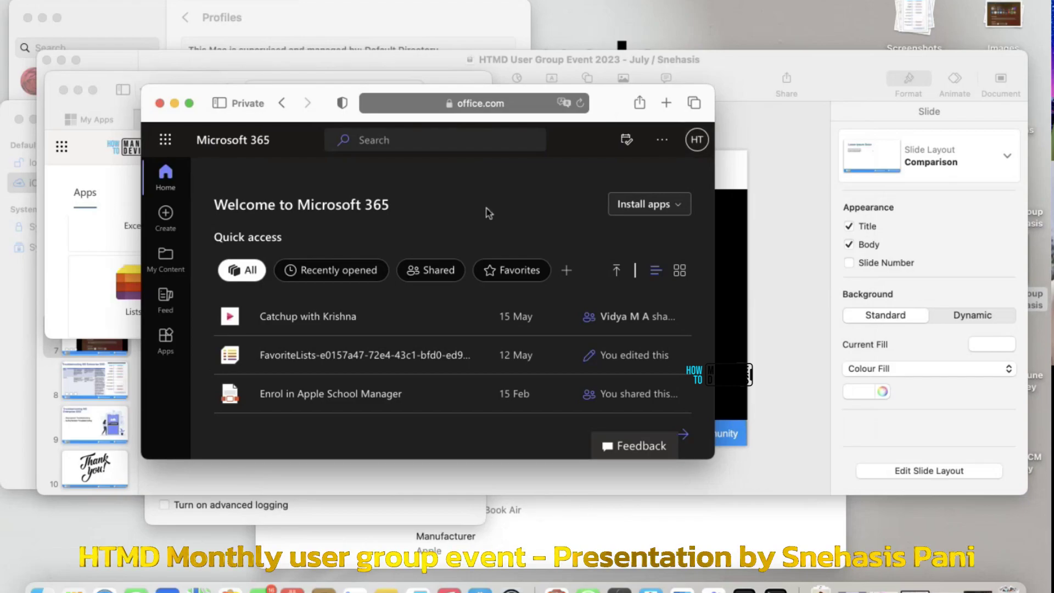
Switch to Company Portal, bring its window fully into view and review the current MacBook Air's compliance status and device details
{"action": "key", "text": "super+space"}
{"action": "type", "text": "company"}
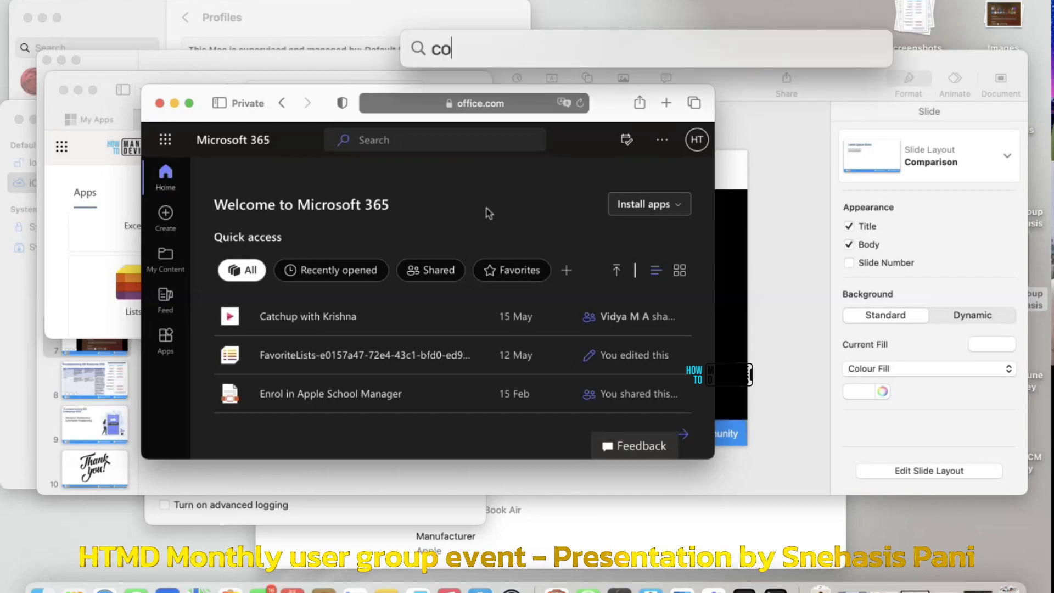
{"action": "key", "text": "Return"}
{"action": "left_click", "coordinate": [152, 104]}
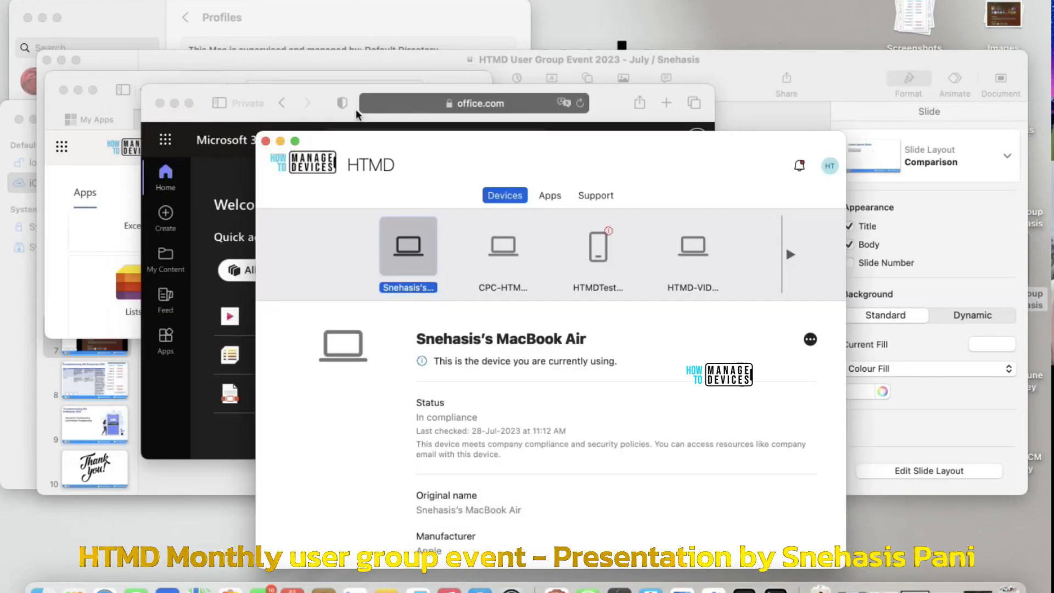
{"action": "left_click_drag", "start_coordinate": [471, 114], "coordinate": [466, 17]}
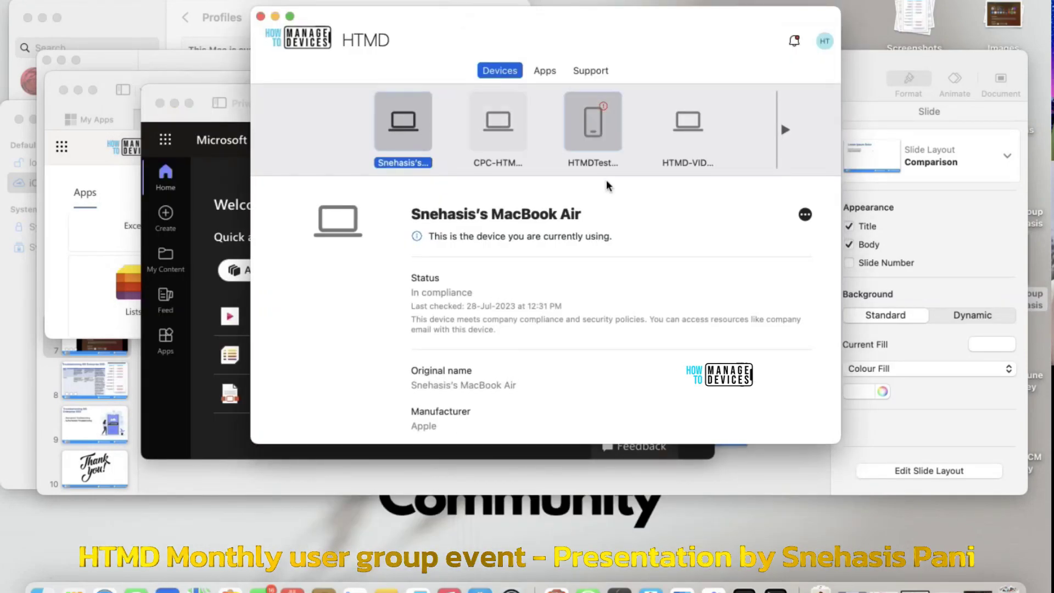
{"action": "scroll", "coordinate": [624, 259], "scroll_direction": "down", "scroll_amount": 5}
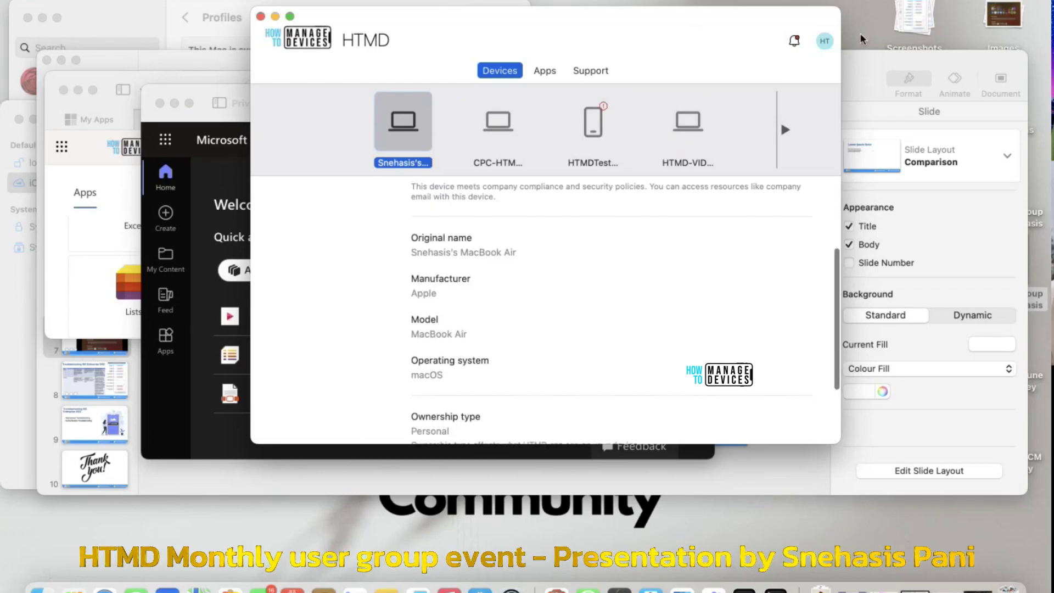
View the account profile's single sign-on status in Company Portal and return to the device list
{"action": "left_click", "coordinate": [824, 41]}
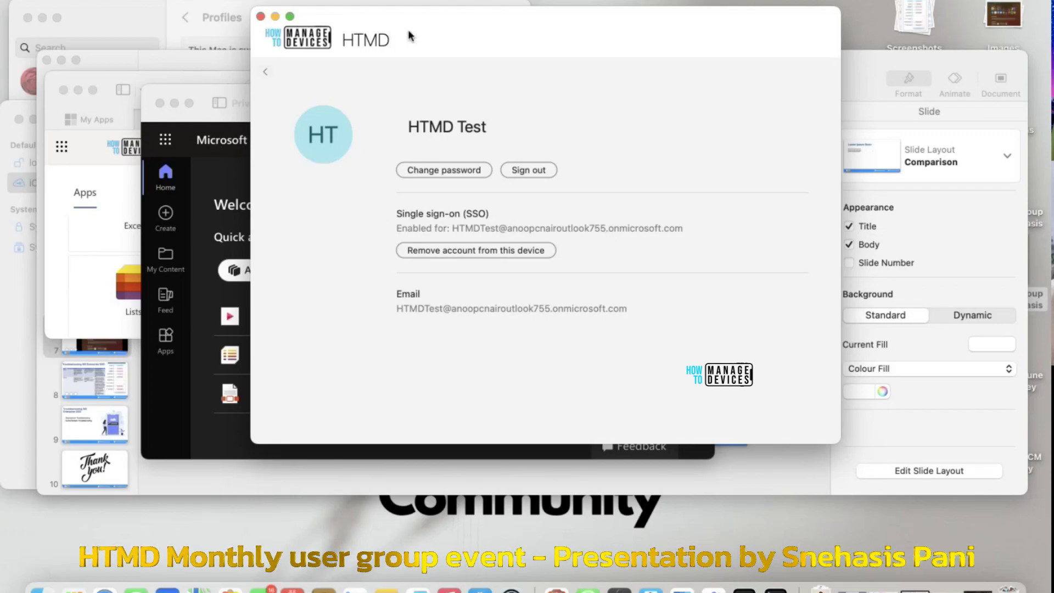
{"action": "left_click", "coordinate": [265, 72]}
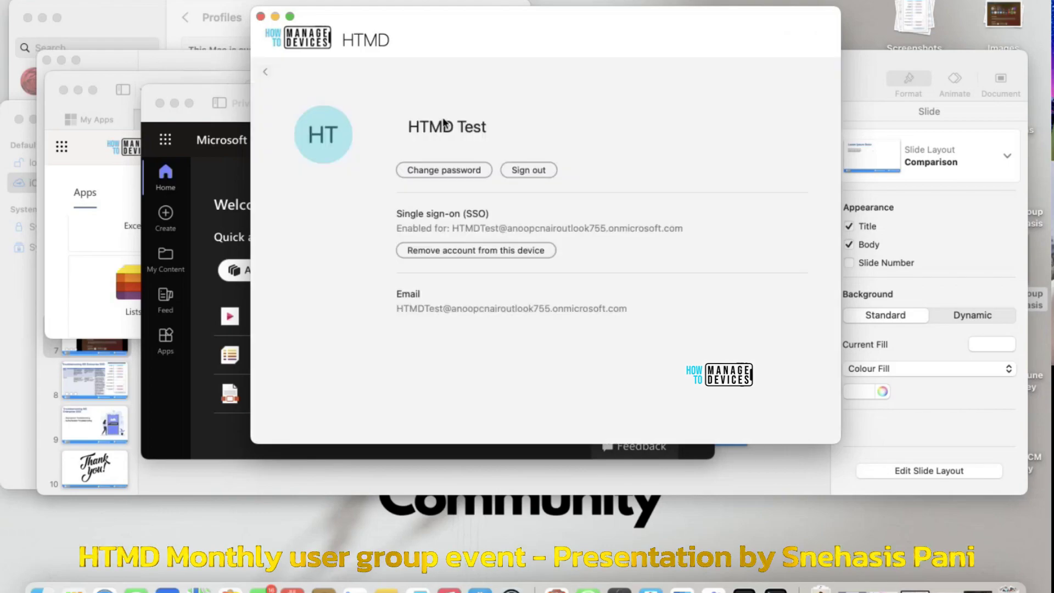
{"action": "left_click", "coordinate": [266, 72]}
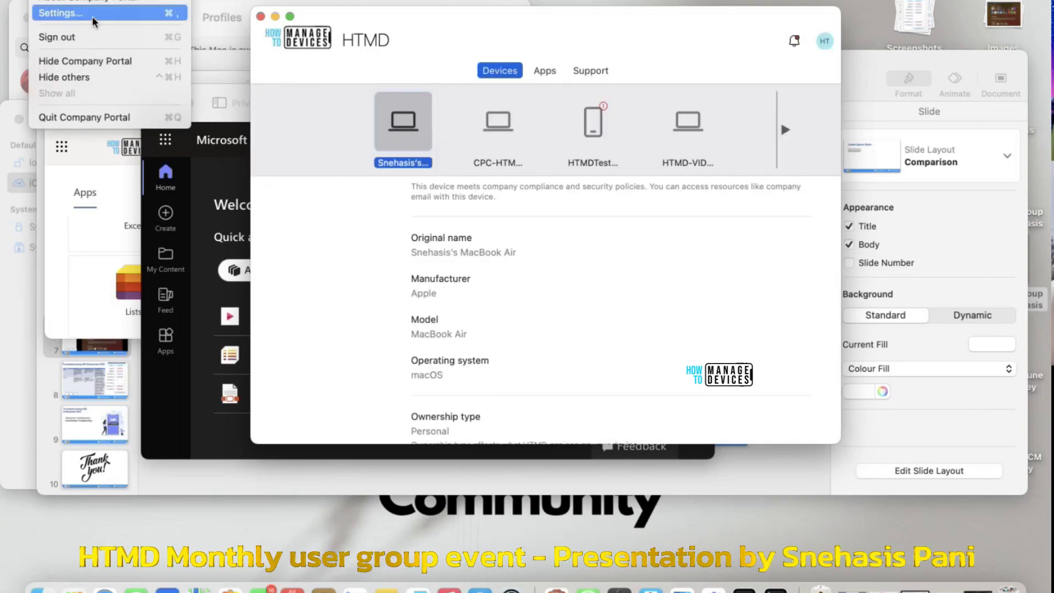
Review the single sign-on options in Company Portal's settings, close them and switch back to the private Safari window
{"action": "left_click", "coordinate": [93, 18]}
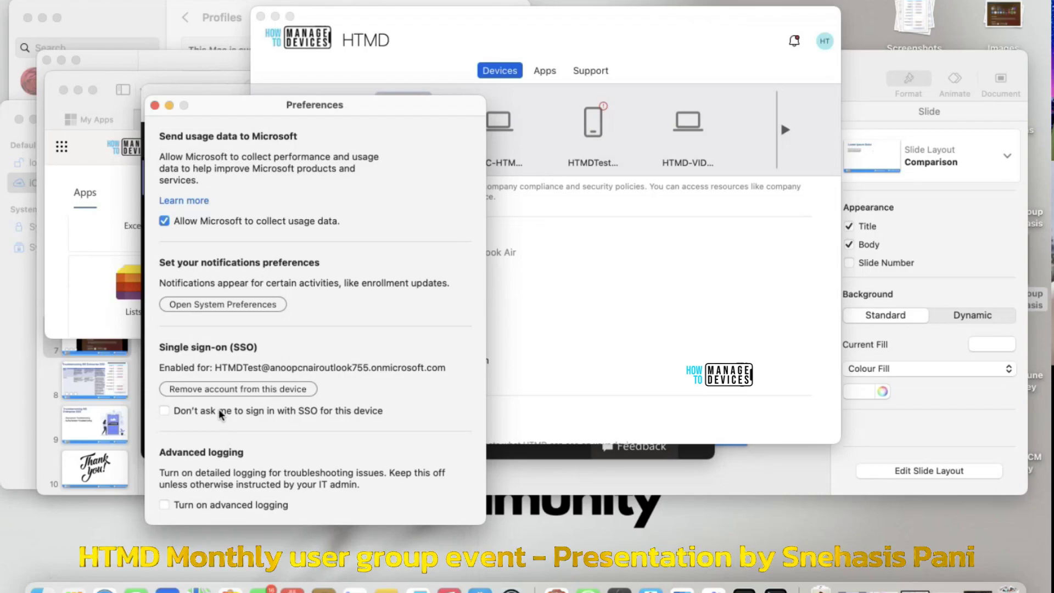
{"action": "left_click", "coordinate": [154, 105]}
{"action": "left_click_drag", "start_coordinate": [488, 18], "coordinate": [487, 72]}
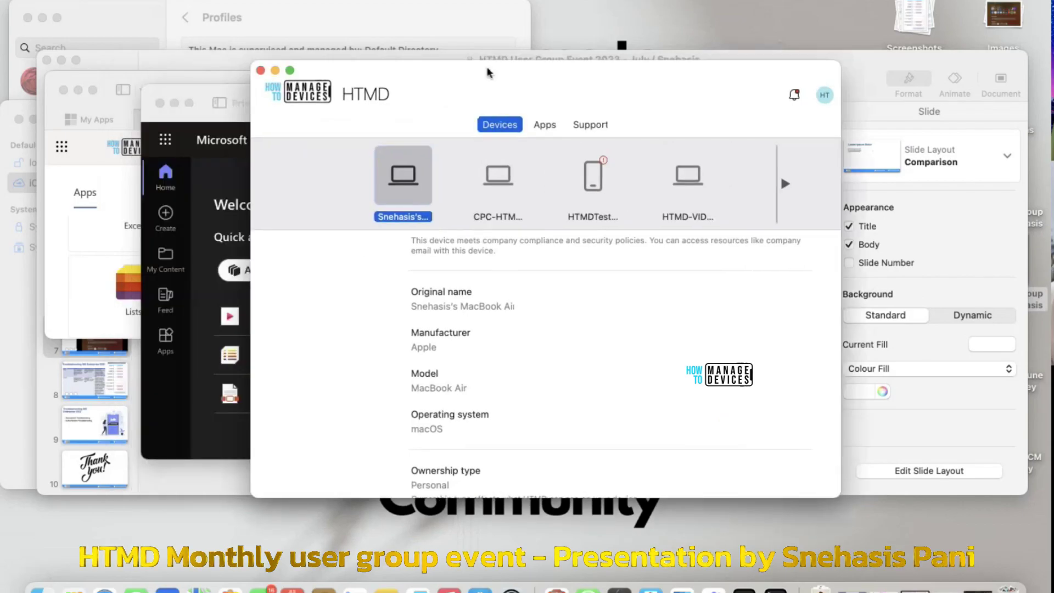
{"action": "left_click", "coordinate": [225, 185]}
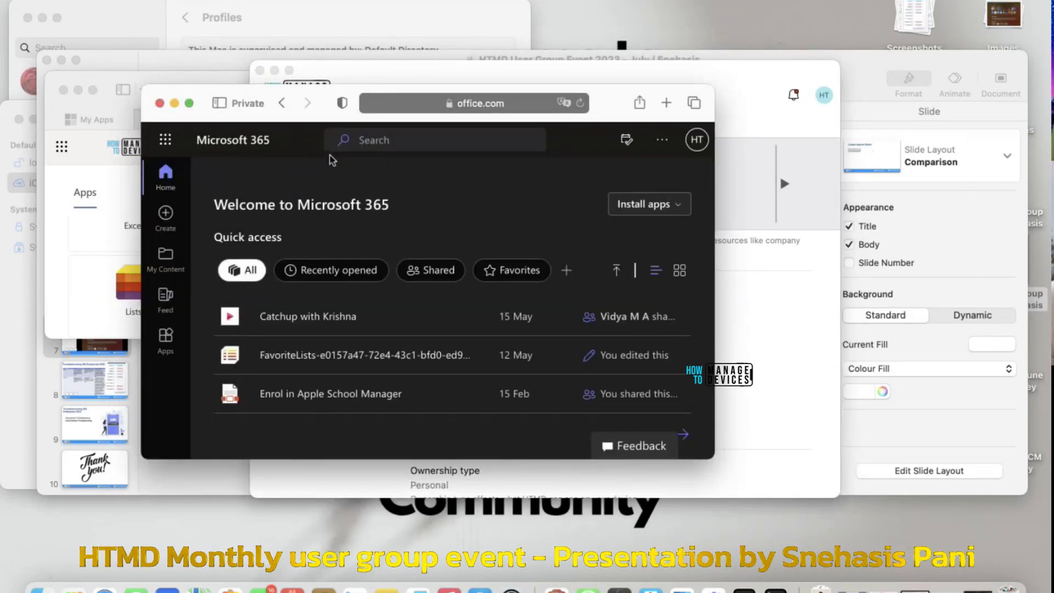
{"action": "left_click_drag", "start_coordinate": [608, 109], "coordinate": [605, 86]}
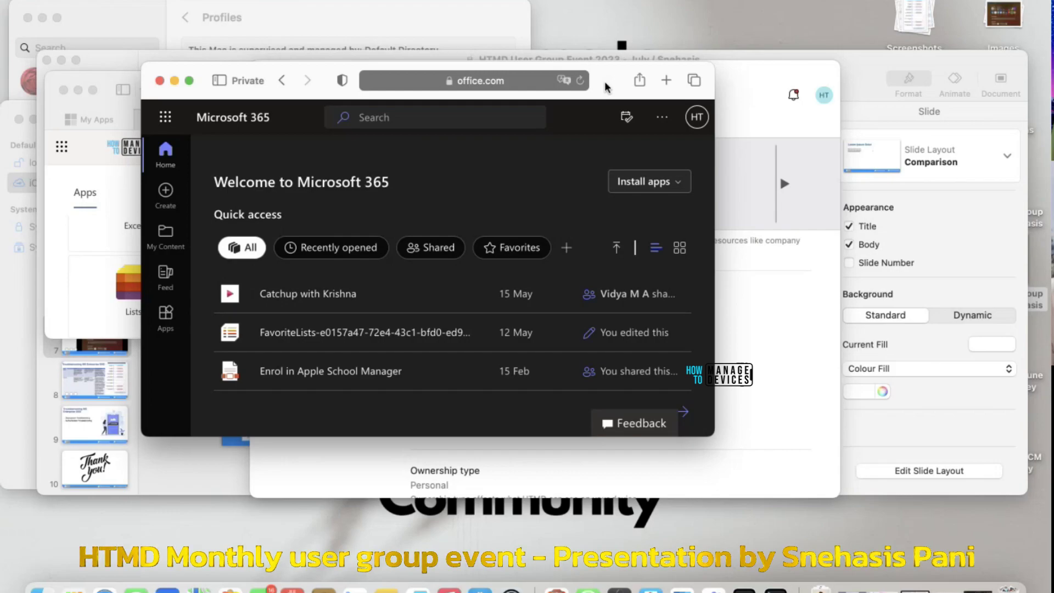
Switch to System Settings and show the installed device profiles under Privacy & Security
{"action": "key", "text": "super+space"}
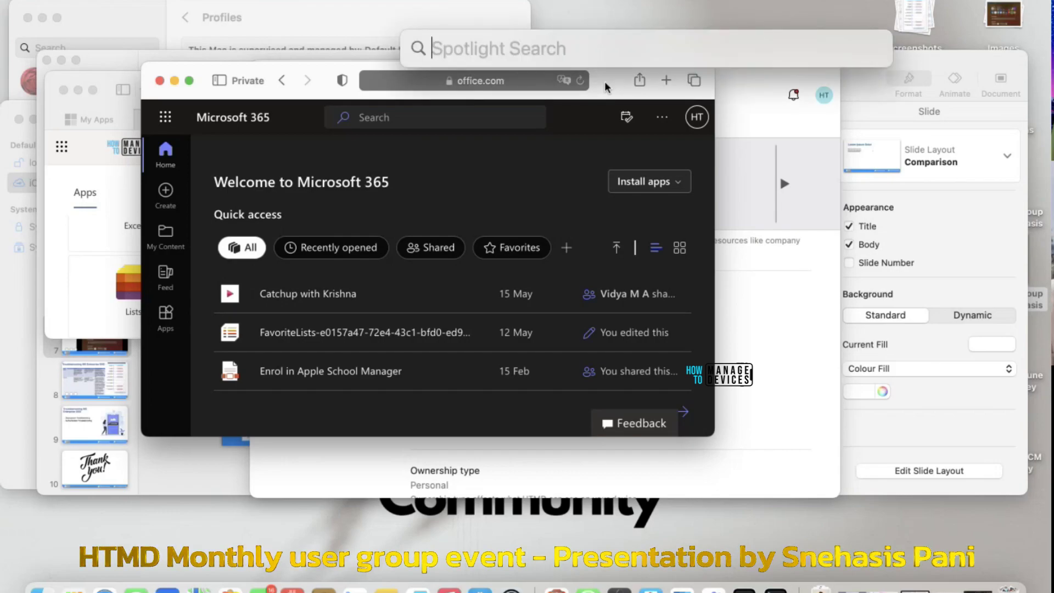
{"action": "type", "text": "system Settings"}
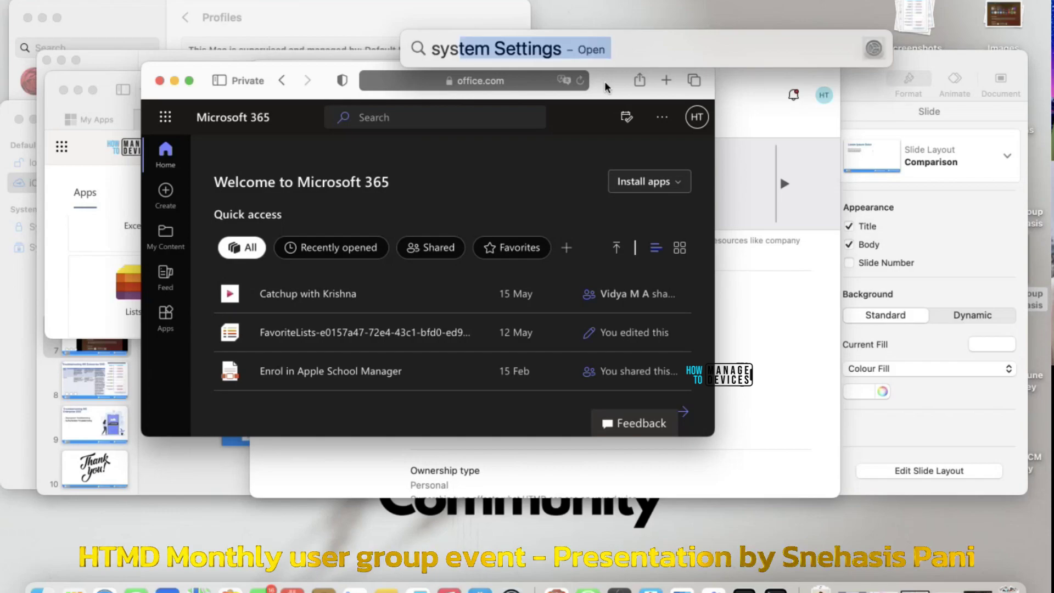
{"action": "key", "text": "Return"}
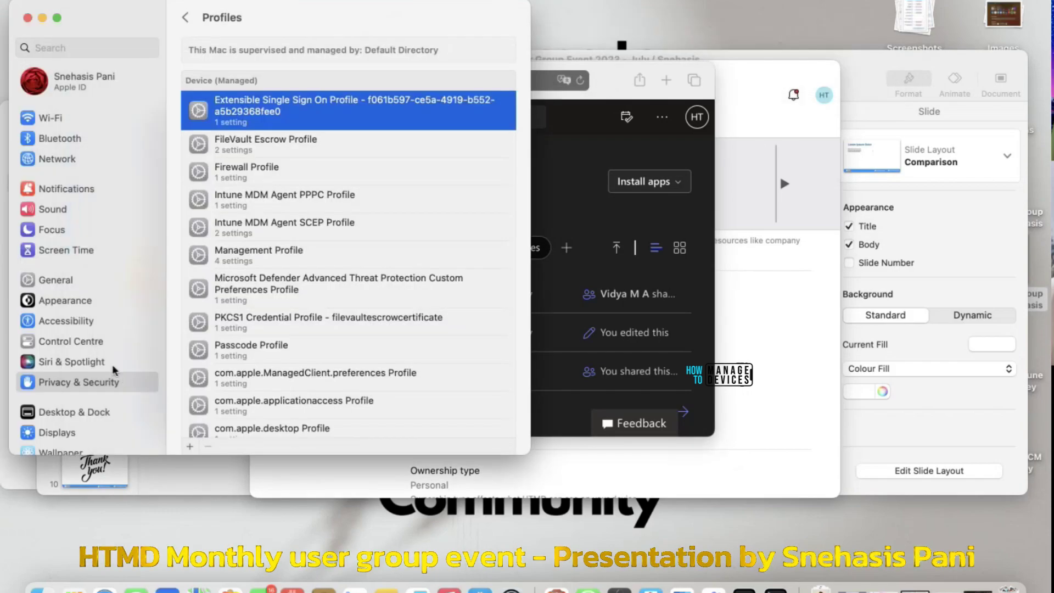
{"action": "left_click", "coordinate": [110, 383]}
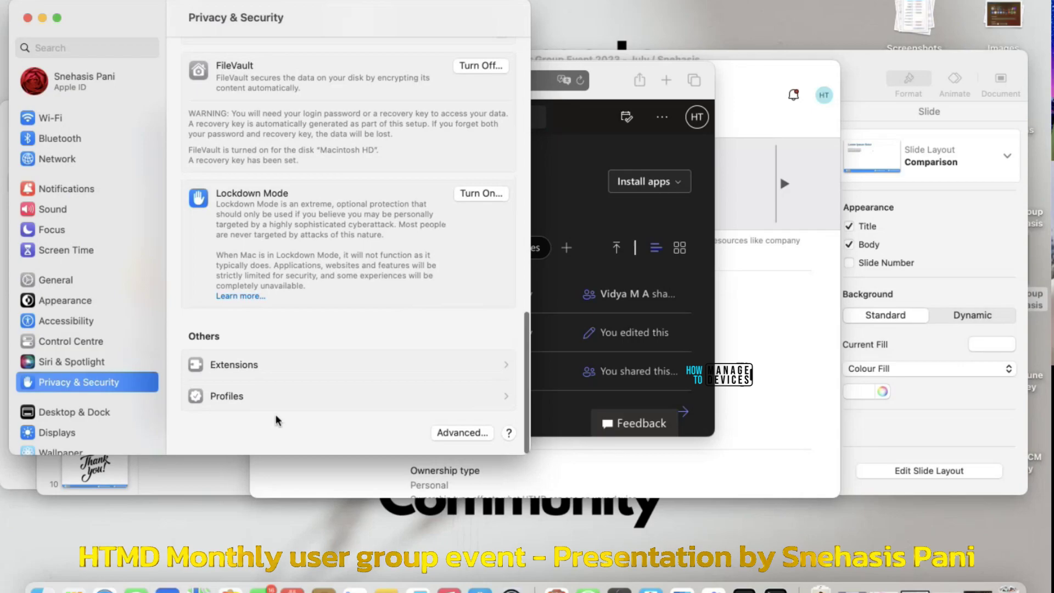
{"action": "left_click", "coordinate": [281, 402]}
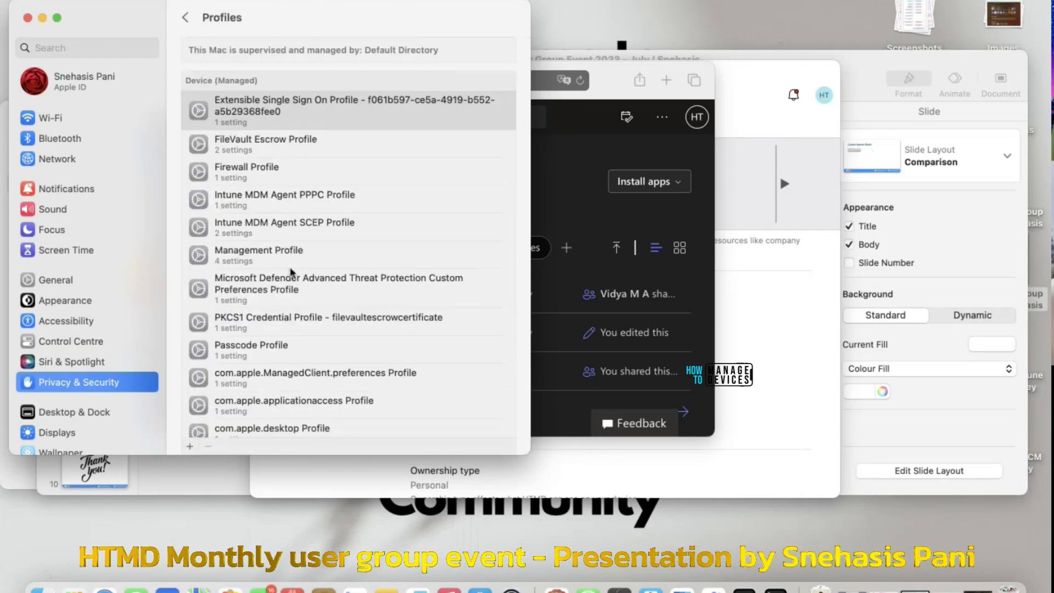
Examine the details of the Extensible Single Sign On Profile, including its extension, type and redirect URLs
{"action": "double_click", "coordinate": [333, 118]}
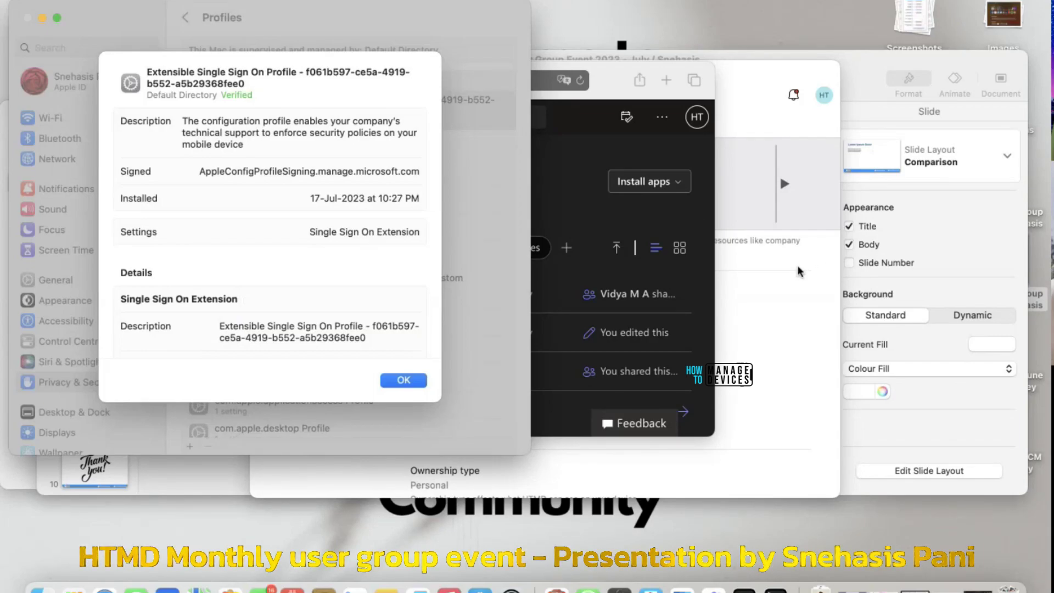
{"action": "scroll", "coordinate": [357, 244], "scroll_direction": "down", "scroll_amount": 2}
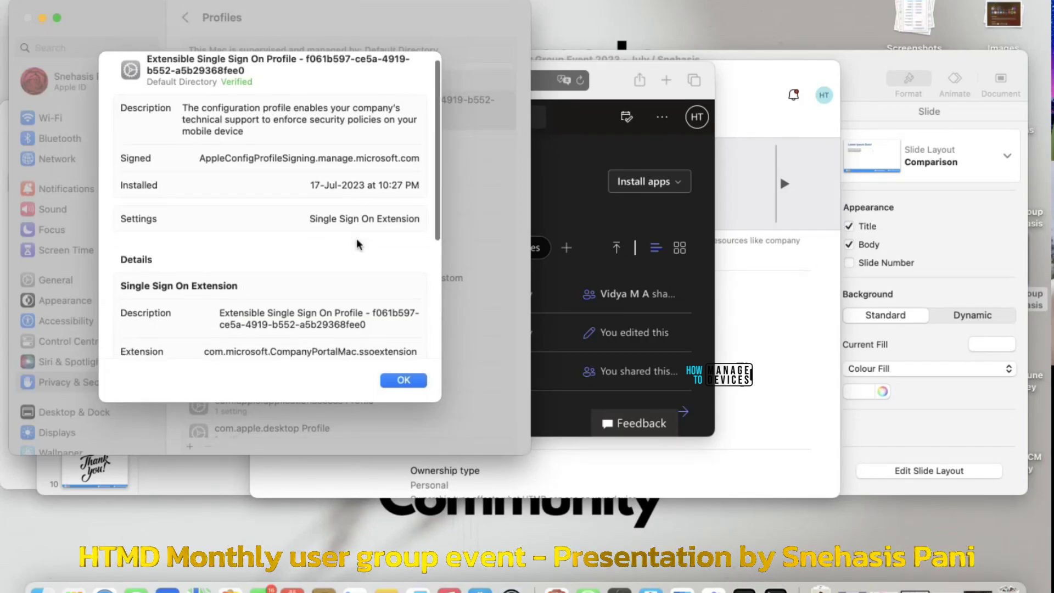
{"action": "scroll", "coordinate": [357, 245], "scroll_direction": "down", "scroll_amount": 6}
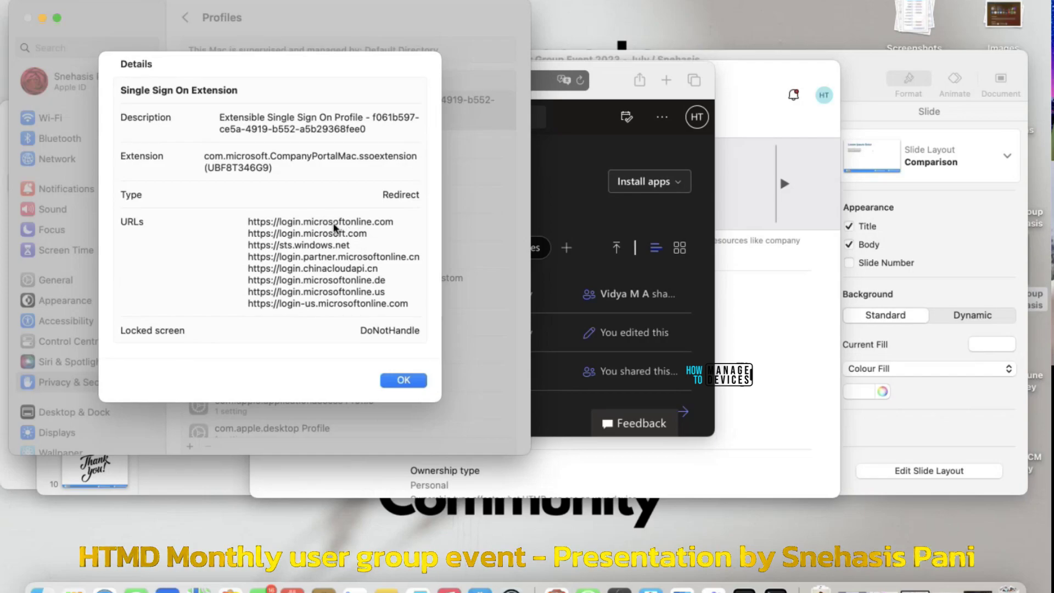
{"action": "key", "text": "super+shift+4"}
{"action": "left_click_drag", "start_coordinate": [236, 216], "coordinate": [426, 319]}
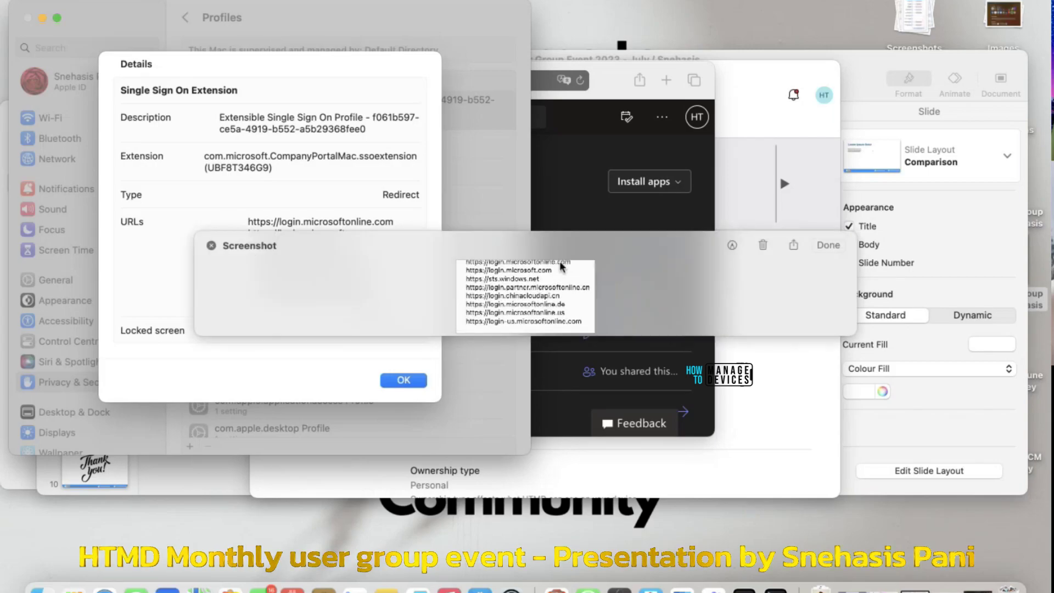
{"action": "left_click", "coordinate": [762, 245]}
Capture a screenshot of the profile's URL list and open its login.microsoftonline.com link
{"action": "key", "text": "super+shift+4"}
{"action": "left_click_drag", "start_coordinate": [236, 216], "coordinate": [426, 320]}
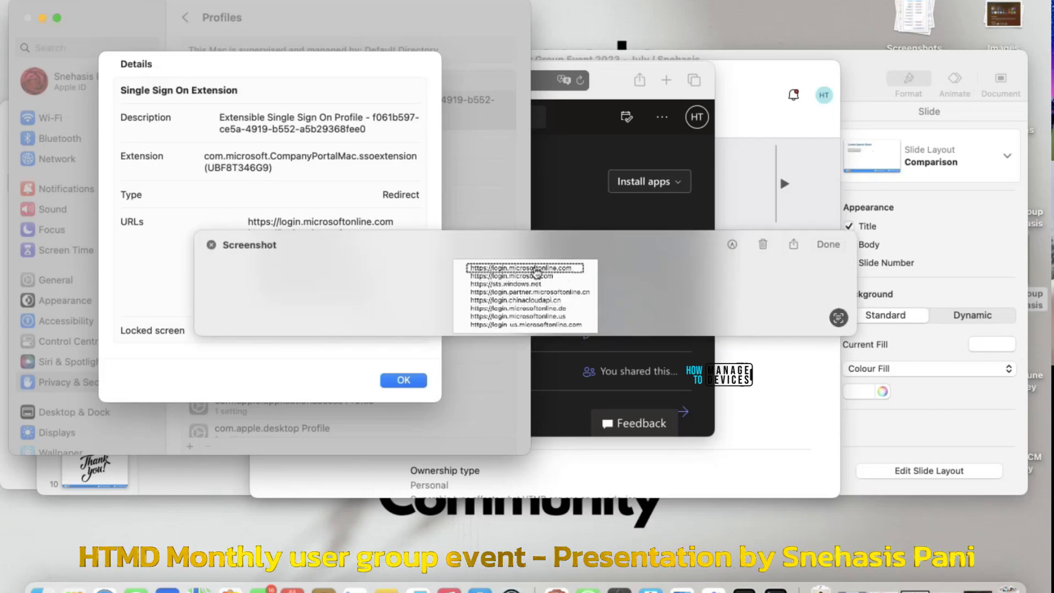
{"action": "left_click", "coordinate": [536, 269]}
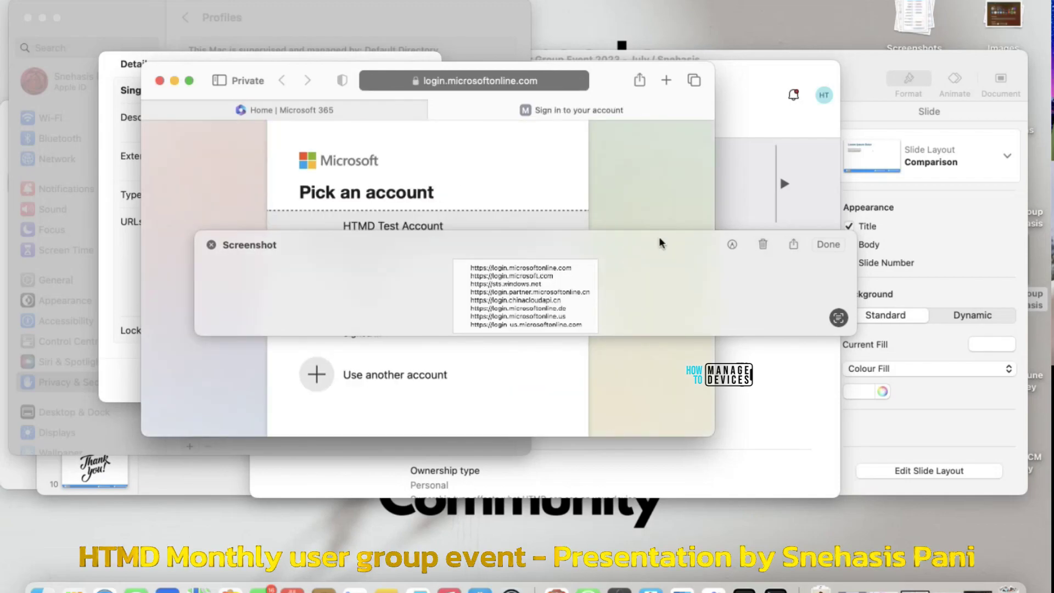
Move the screenshot preview clear of the account picker and sign in with the already signed-in HTMD test account
{"action": "left_click_drag", "start_coordinate": [658, 242], "coordinate": [692, 369]}
{"action": "left_click", "coordinate": [400, 242]}
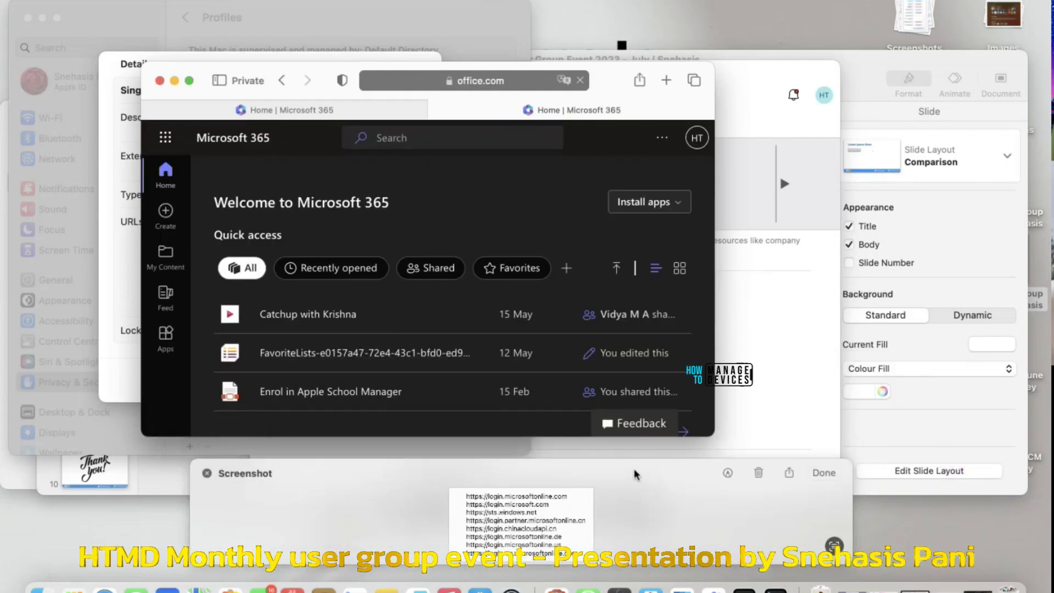
{"action": "scroll", "coordinate": [565, 307], "scroll_direction": "down", "scroll_amount": 2}
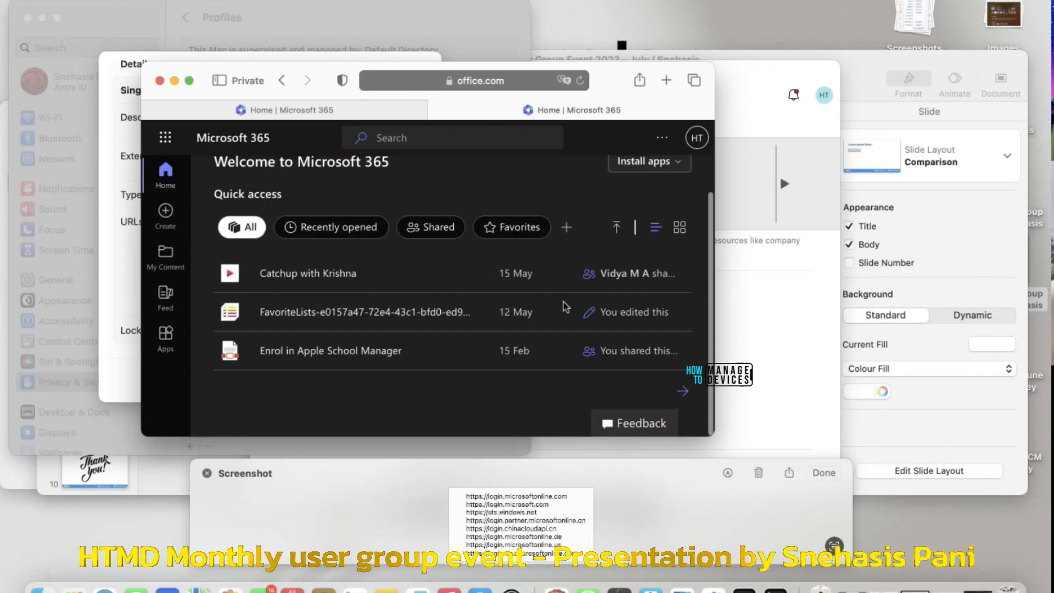
Load login.microsoft.com and sts.windows.net from the captured URL list, signing in to each with the HTMD test account
{"action": "left_click", "coordinate": [565, 308]}
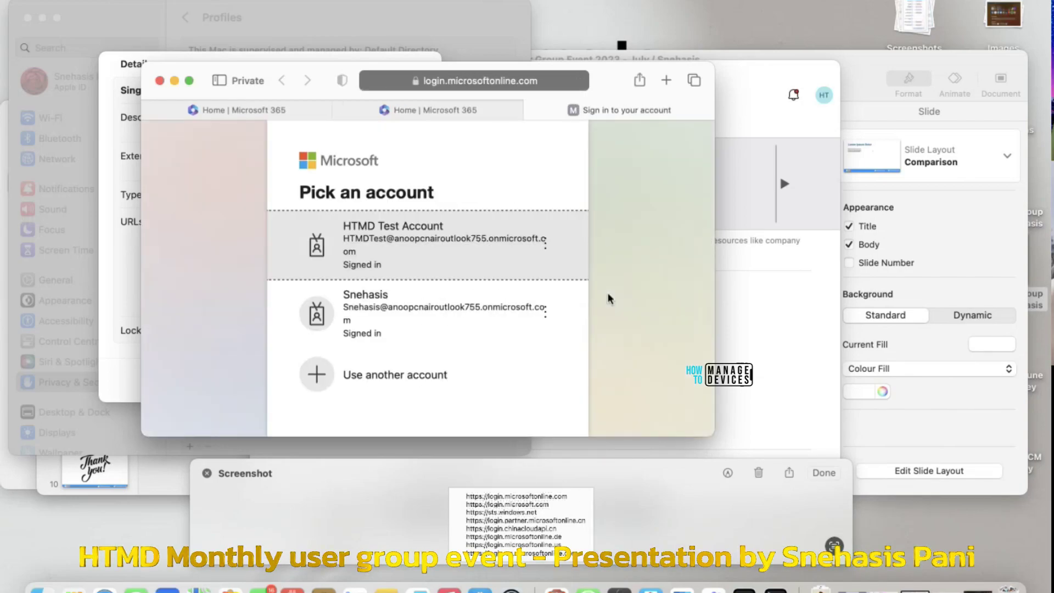
{"action": "left_click", "coordinate": [458, 242]}
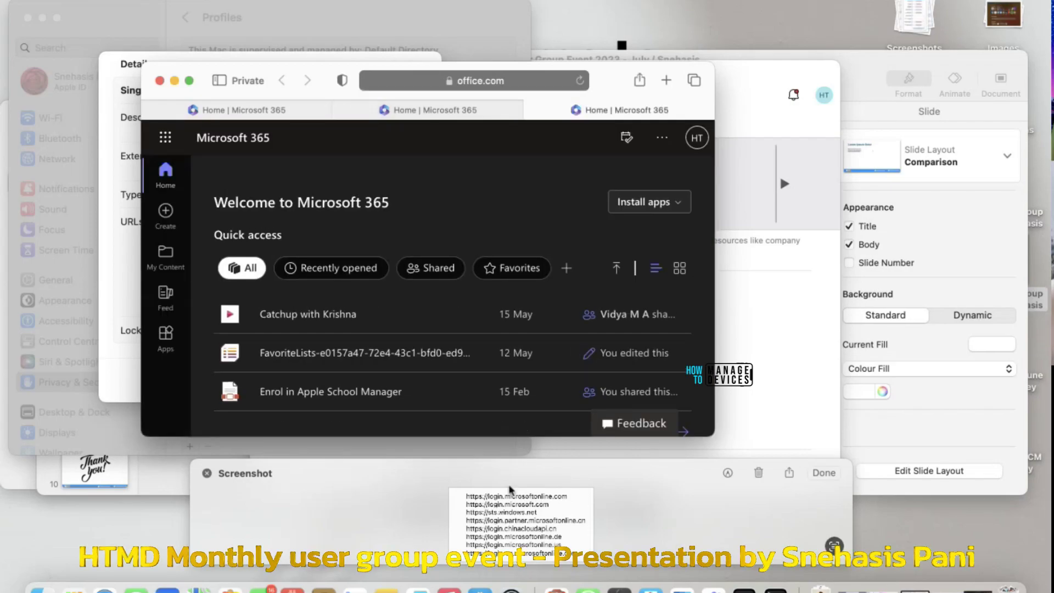
{"action": "left_click", "coordinate": [499, 513]}
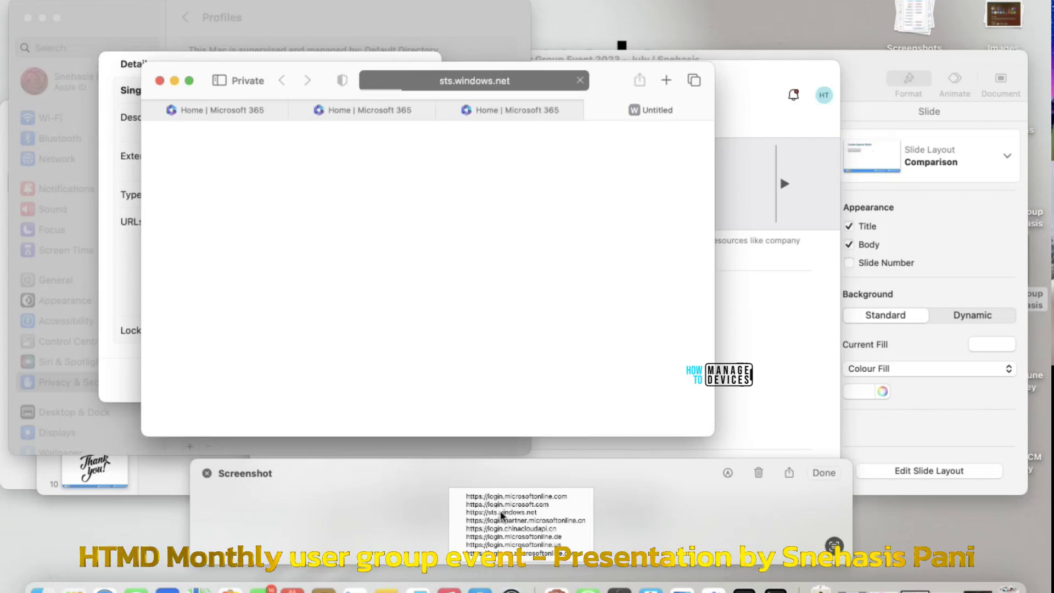
{"action": "left_click", "coordinate": [545, 313]}
{"action": "left_click", "coordinate": [541, 324]}
{"action": "left_click", "coordinate": [483, 261]}
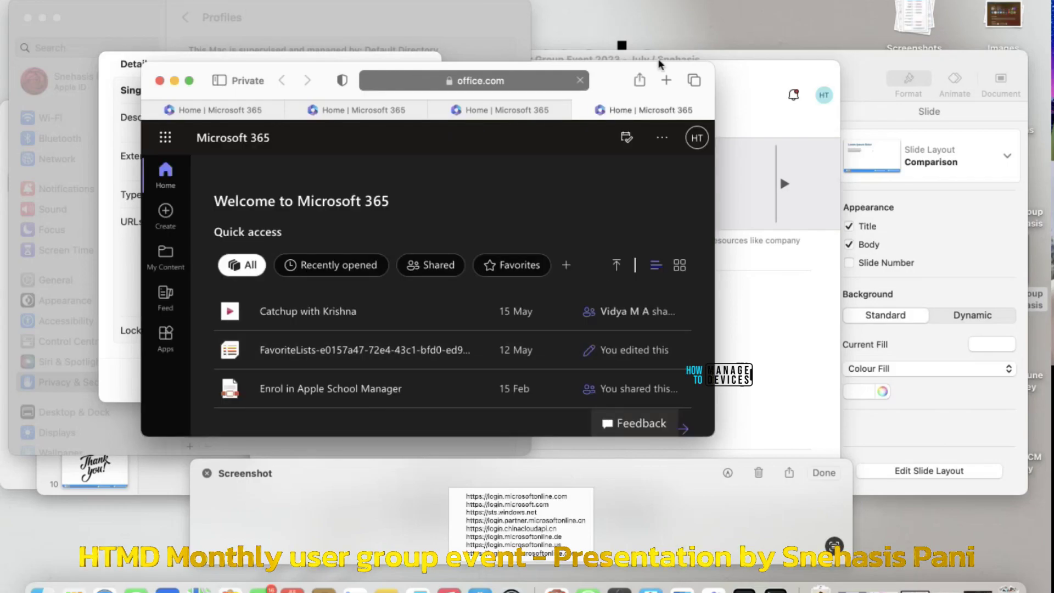
Try loading myapplications.microsoft.com in a new private window and close that window
{"action": "left_click", "coordinate": [89, 1]}
{"action": "left_click", "coordinate": [111, 21]}
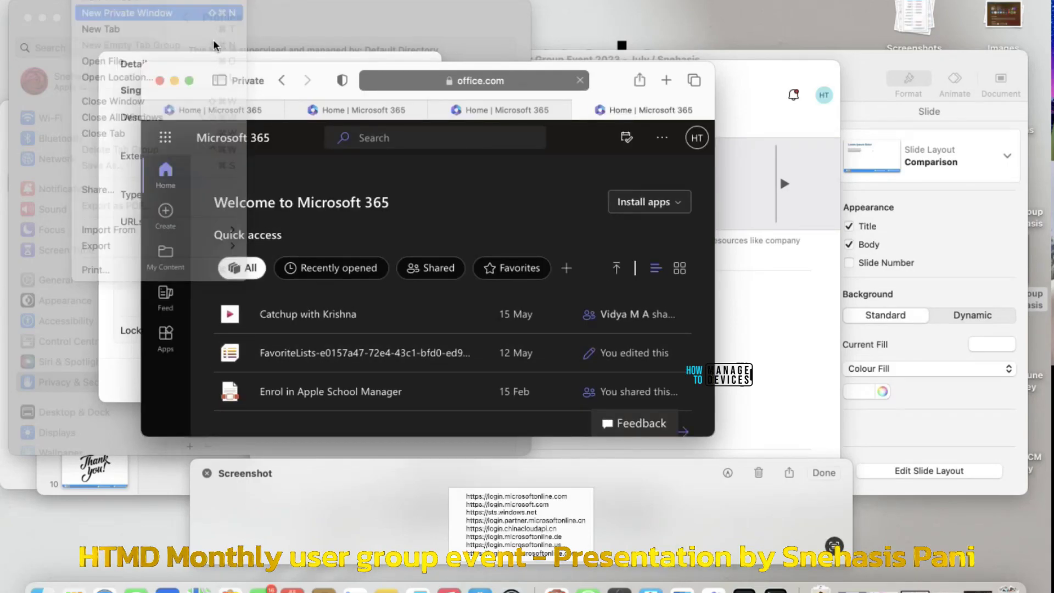
{"action": "type", "text": "https://myapplications.microsoft.com"}
{"action": "key", "text": "Return"}
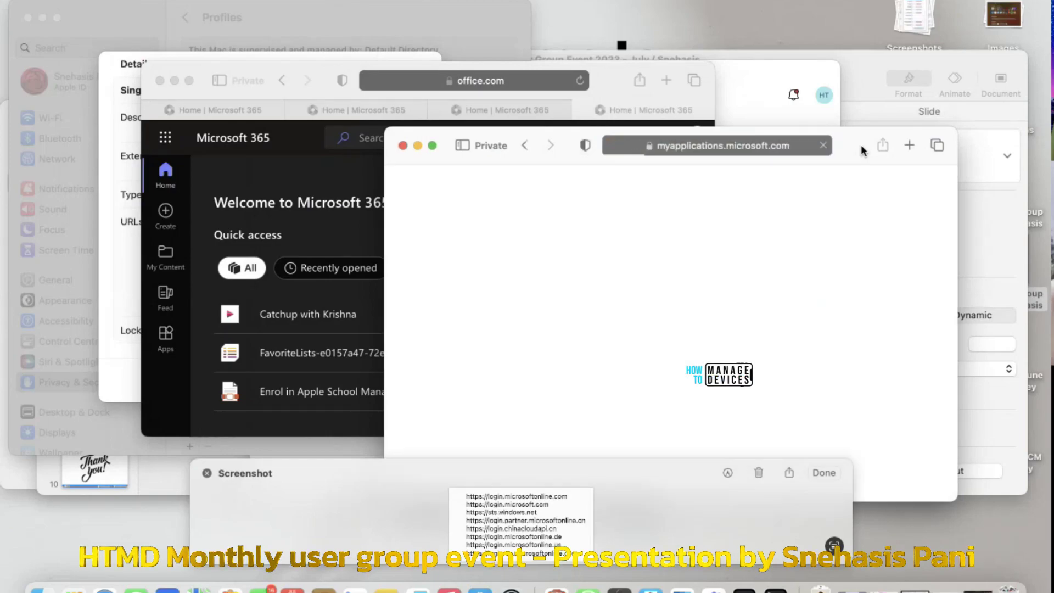
{"action": "left_click_drag", "start_coordinate": [861, 148], "coordinate": [854, 87]}
{"action": "left_click", "coordinate": [725, 240]}
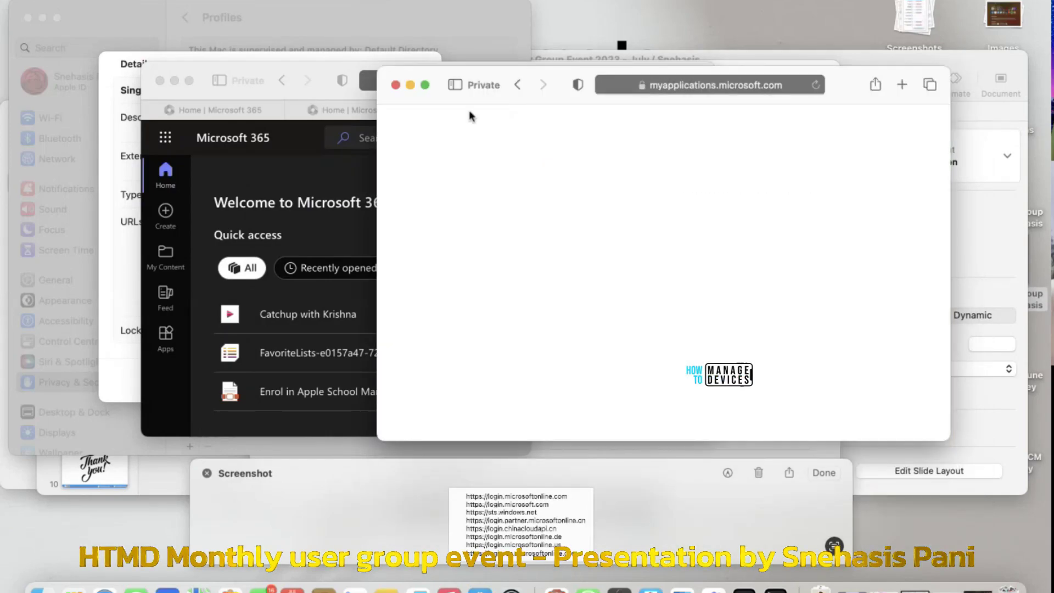
{"action": "left_click", "coordinate": [395, 85]}
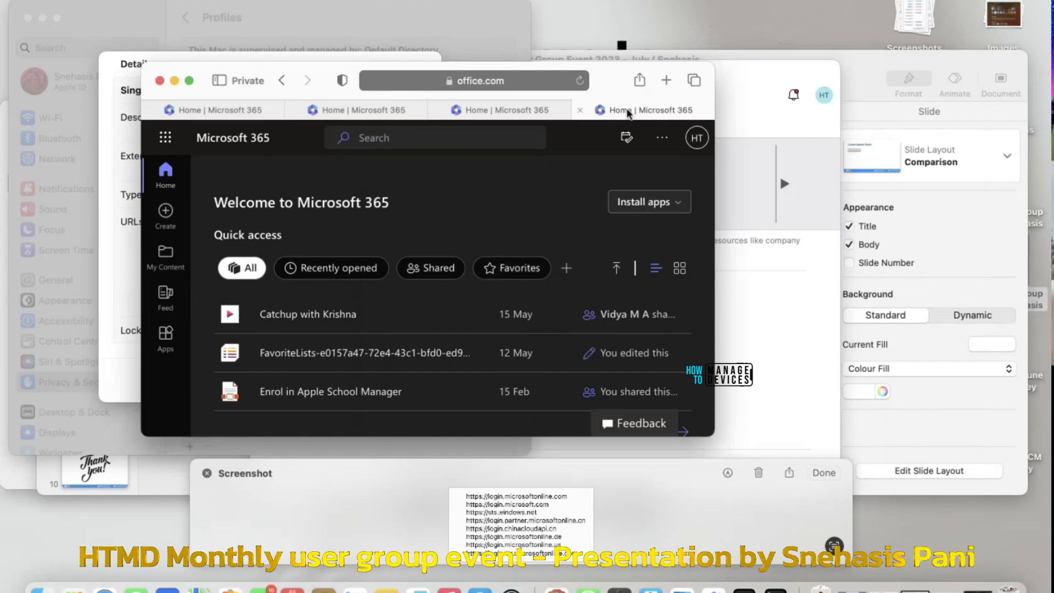
Load login.microsoftonline.us from the captured URL list in a new private tab and bring the SSO profile's details into view
{"action": "key", "text": "super+t"}
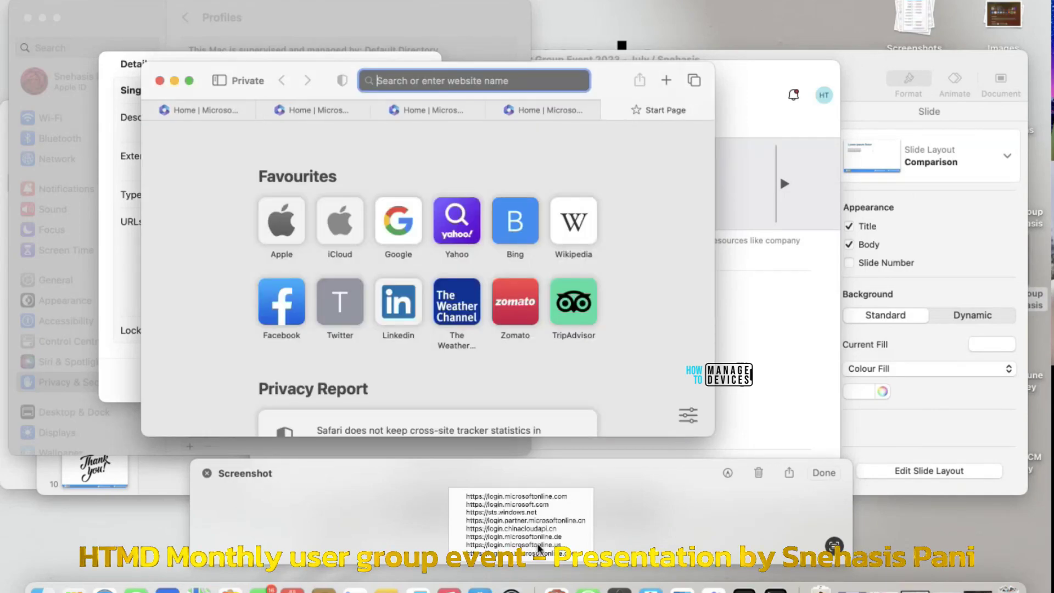
{"action": "left_click", "coordinate": [537, 546]}
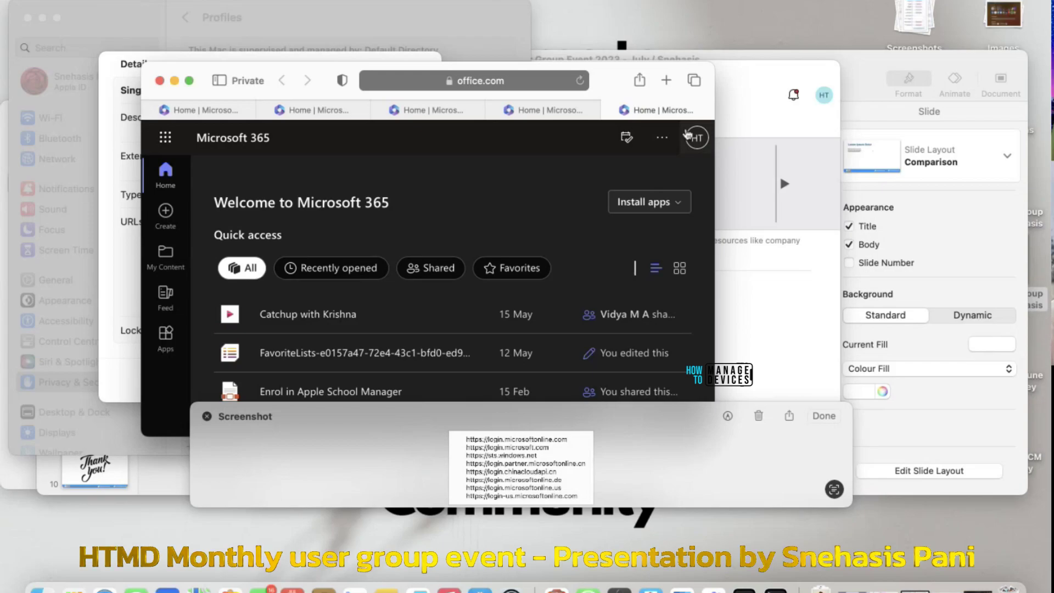
{"action": "left_click_drag", "start_coordinate": [609, 80], "coordinate": [760, 12]}
{"action": "left_click", "coordinate": [156, 293]}
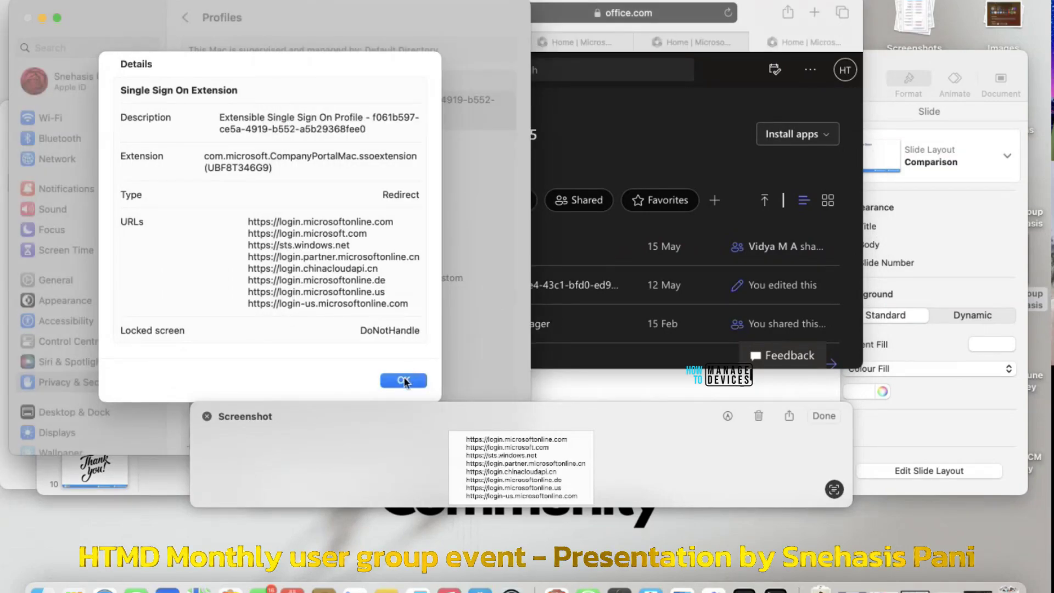
Switch to Company Portal and open the HTMD test account's page to view its single sign-on status
{"action": "left_click", "coordinate": [679, 140]}
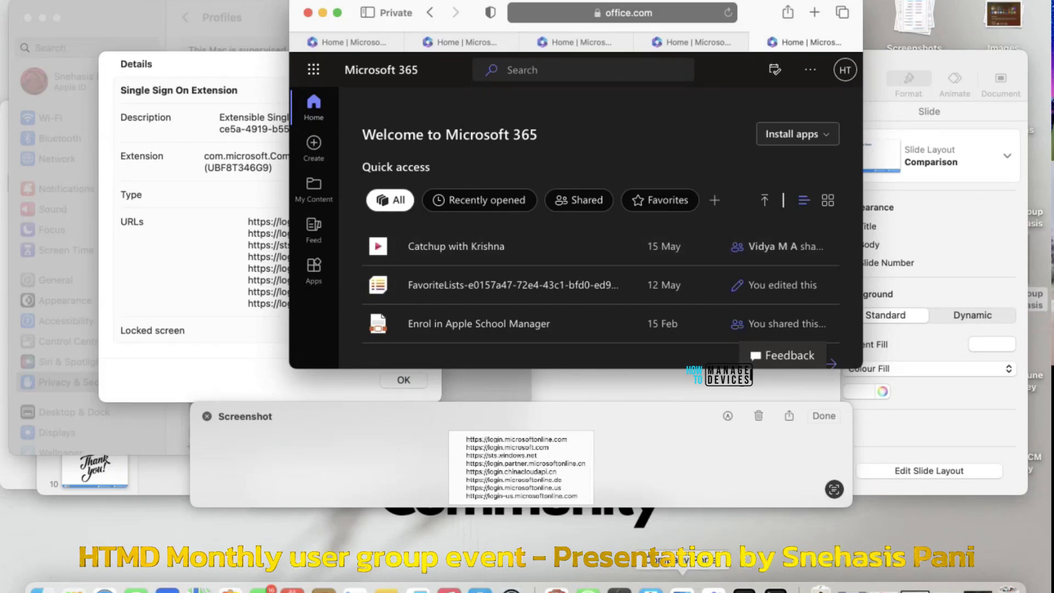
{"action": "left_click", "coordinate": [682, 590]}
{"action": "left_click", "coordinate": [824, 97]}
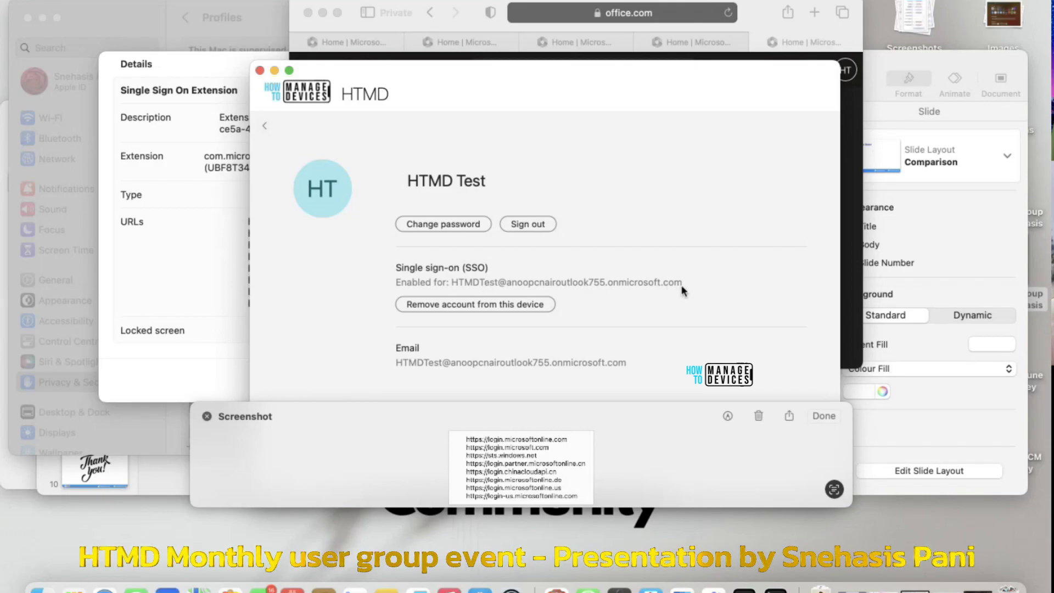
Switch to Microsoft Edge and load office.com
{"action": "key", "text": "super+space"}
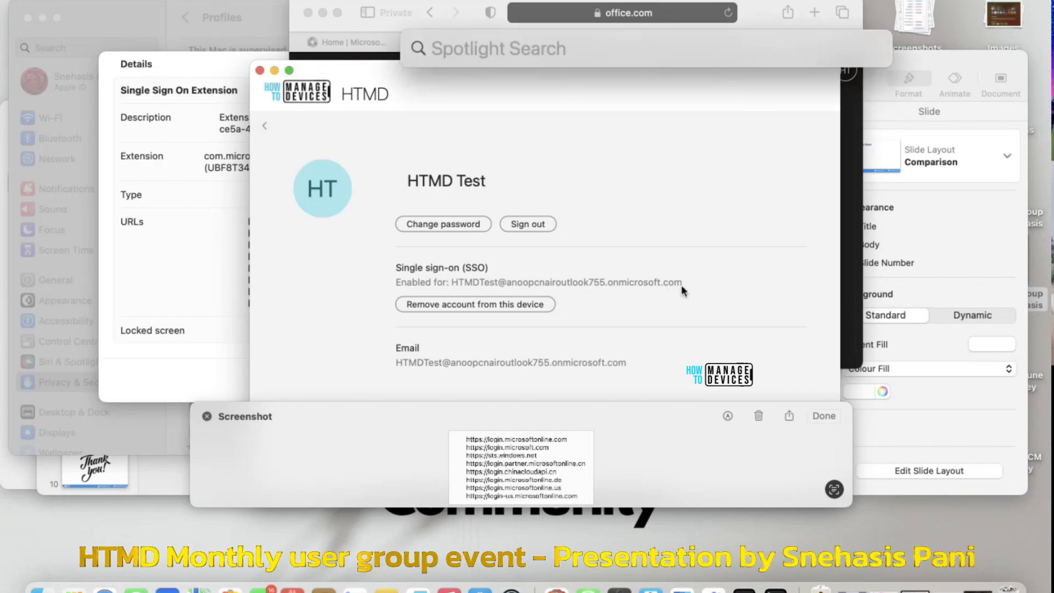
{"action": "type", "text": "edg"}
{"action": "key", "text": "Return"}
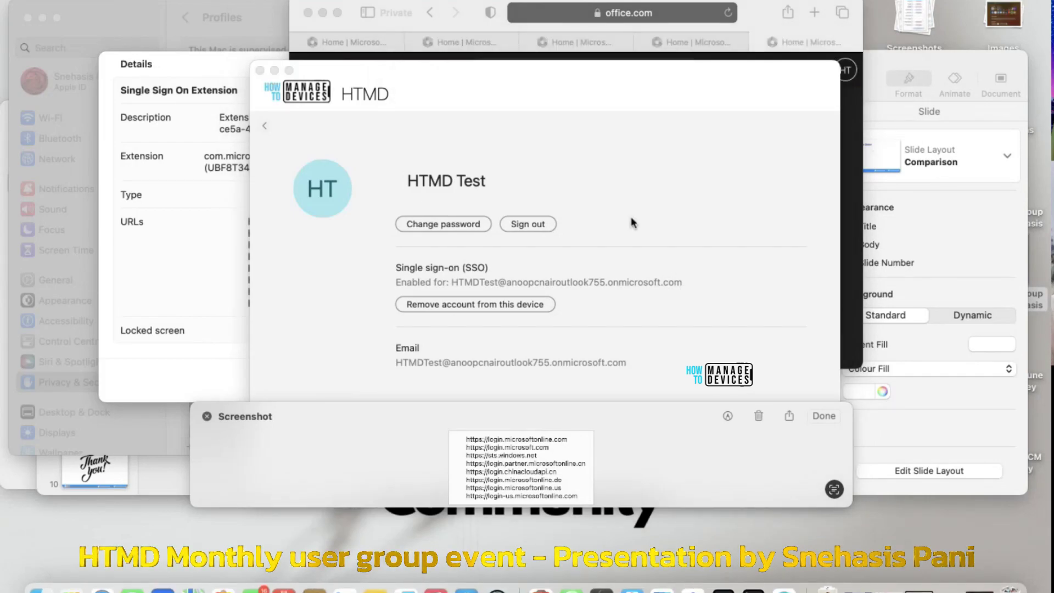
{"action": "type", "text": "office"}
{"action": "key", "text": "Return"}
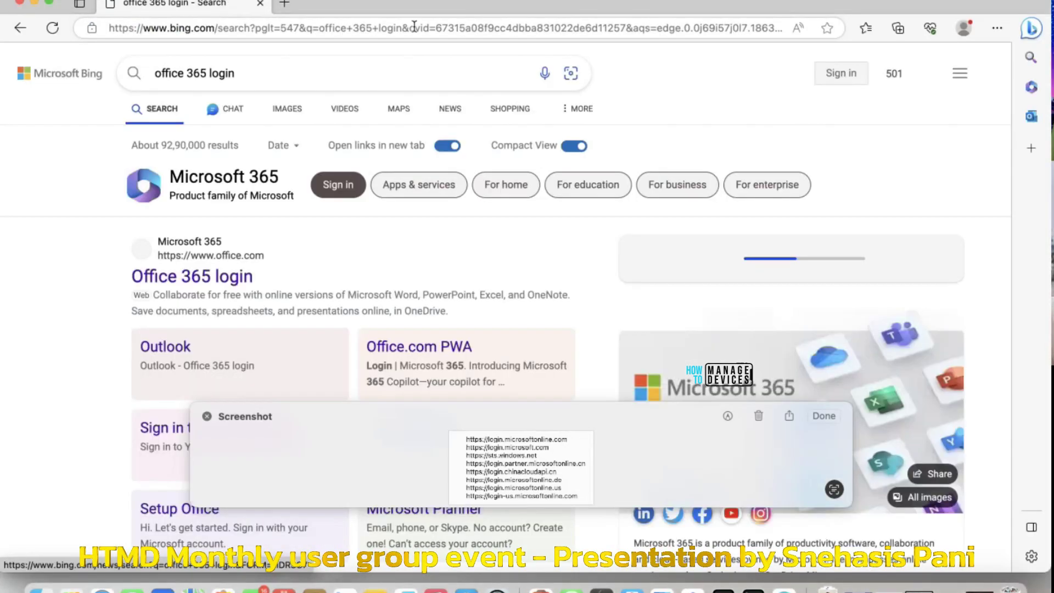
{"action": "left_click", "coordinate": [419, 28]}
{"action": "type", "text": "office.com"}
{"action": "key", "text": "Return"}
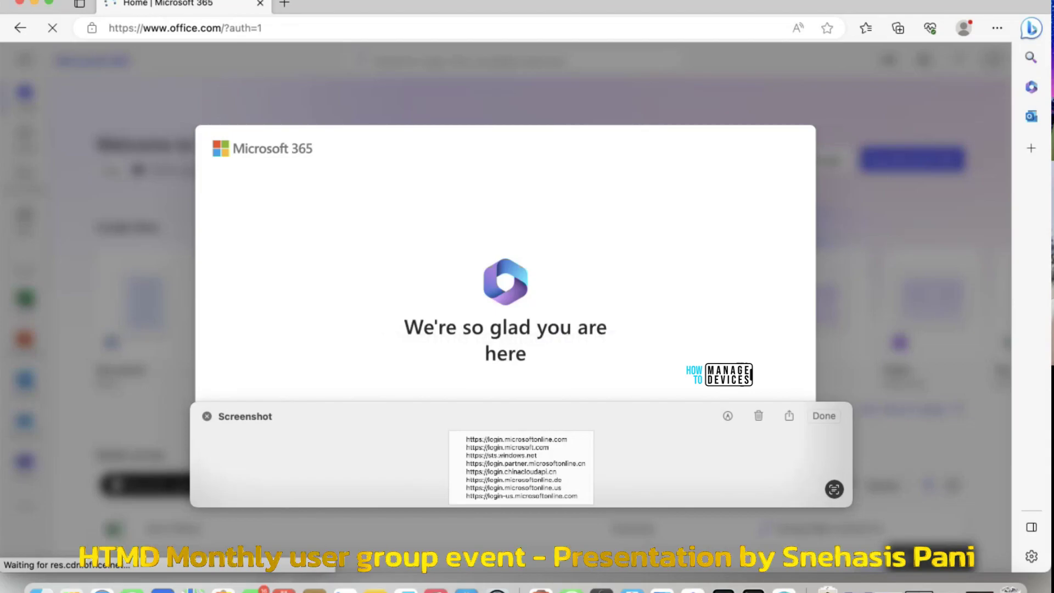
Start a Microsoft 365 sign-in in an InPrivate window, proceeding to the password prompt with the test account's e-mail
{"action": "left_click", "coordinate": [125, 2]}
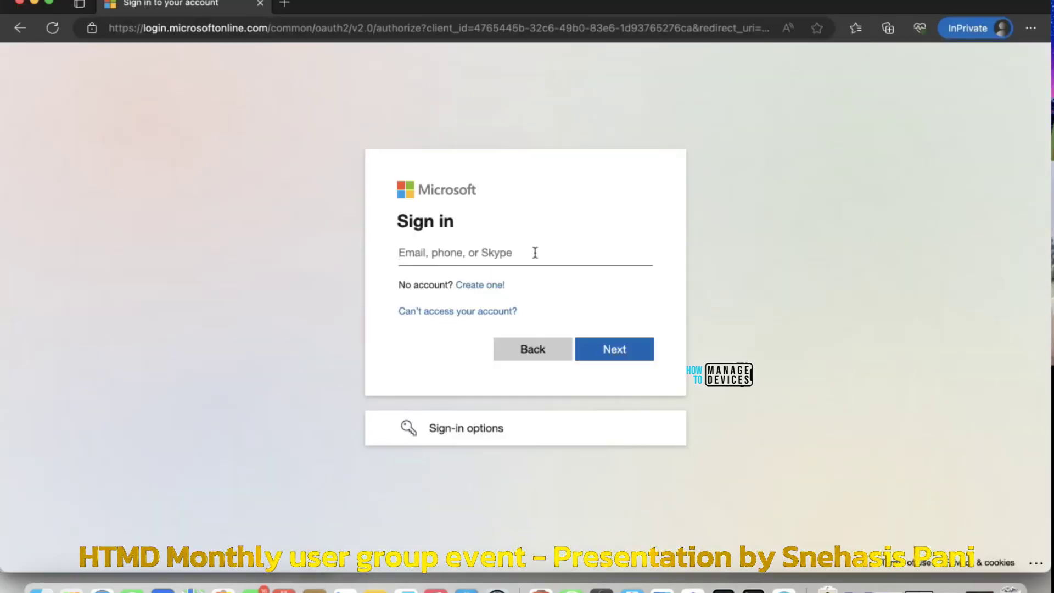
{"action": "type", "text": "AppPrefixallowlist"}
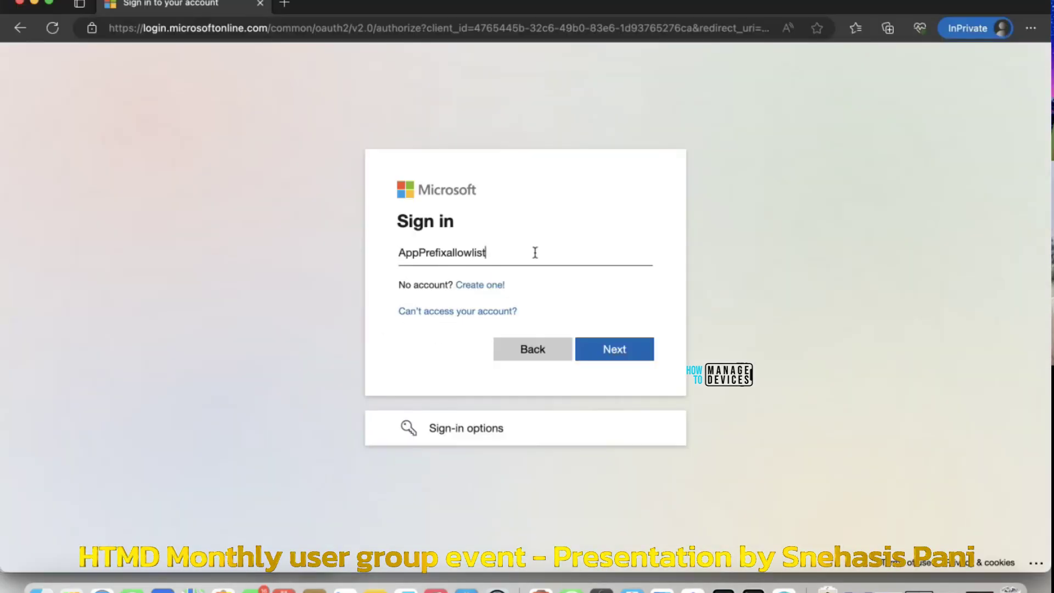
{"action": "key", "text": "super+a"}
{"action": "key", "text": "BackSpace"}
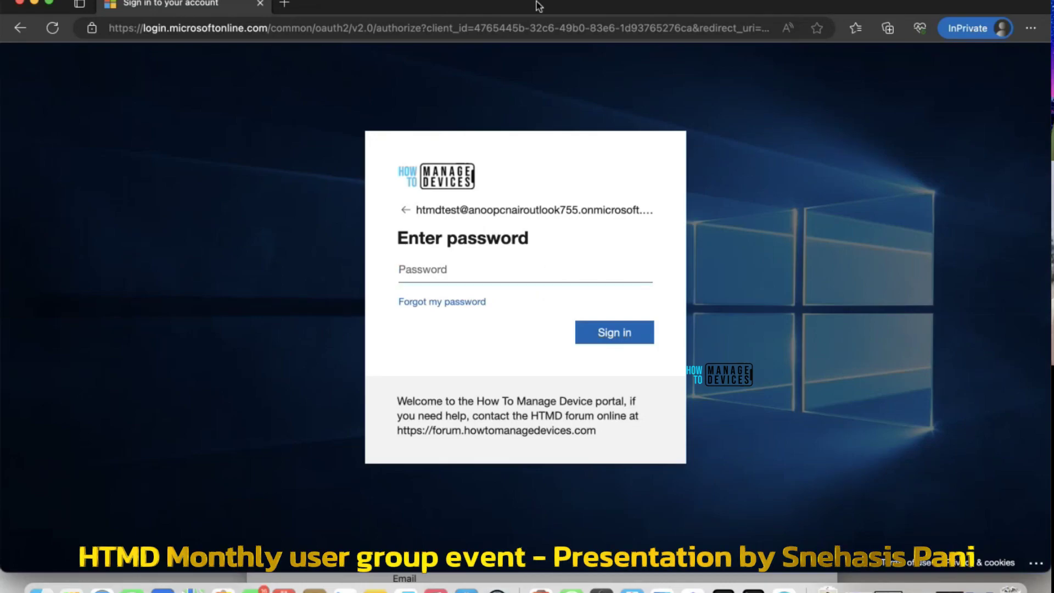
{"action": "left_click_drag", "start_coordinate": [537, 1], "coordinate": [537, 10]}
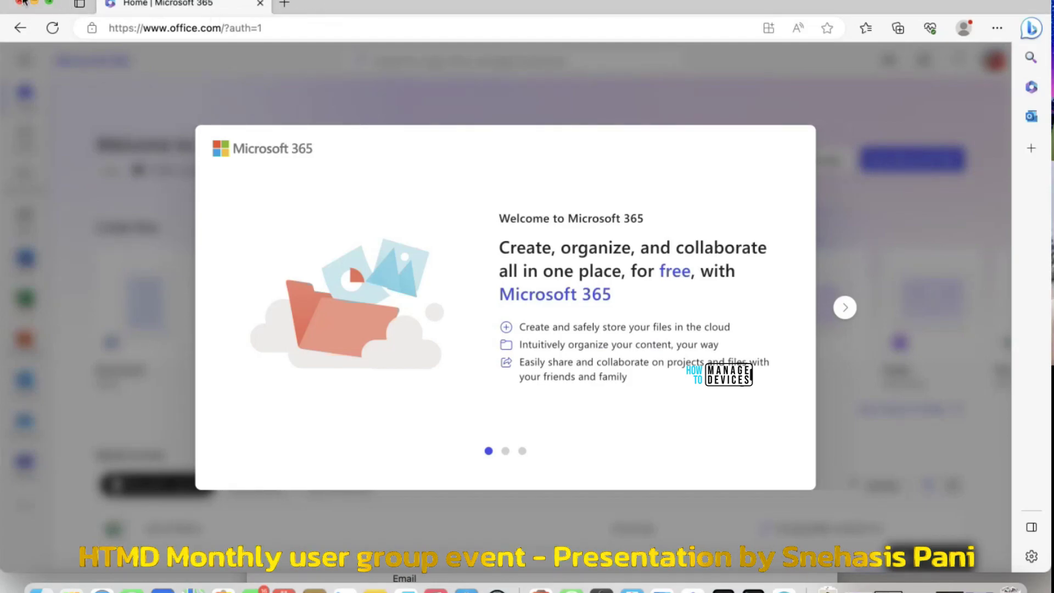
Quit Microsoft Edge, then leave the account page in Company Portal and minimize its window
{"action": "left_click", "coordinate": [22, 4]}
{"action": "left_click", "coordinate": [122, 203]}
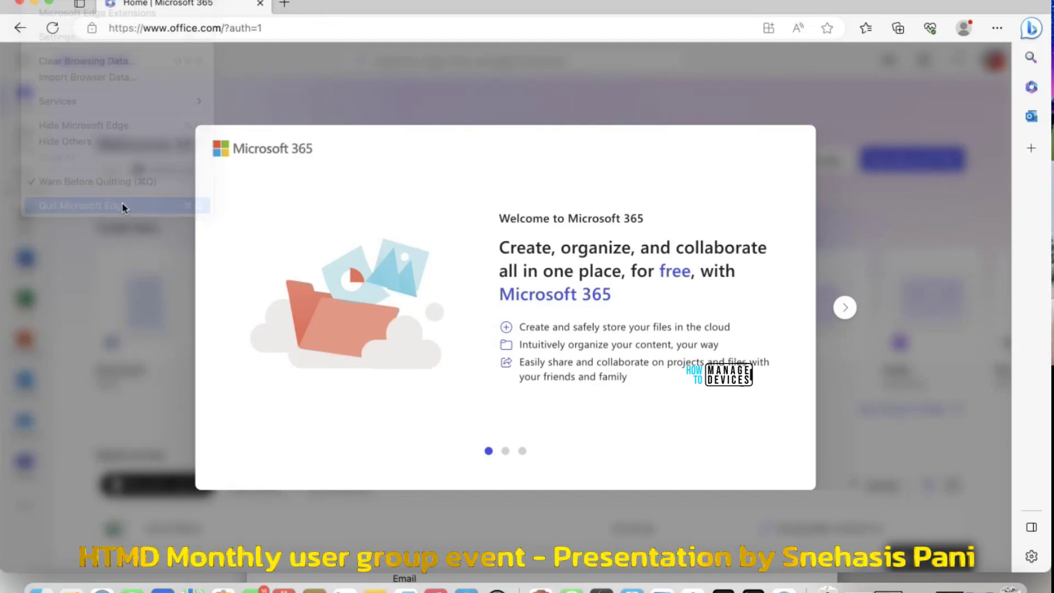
{"action": "left_click_drag", "start_coordinate": [450, 328], "coordinate": [410, 123]}
{"action": "left_click", "coordinate": [263, 285]}
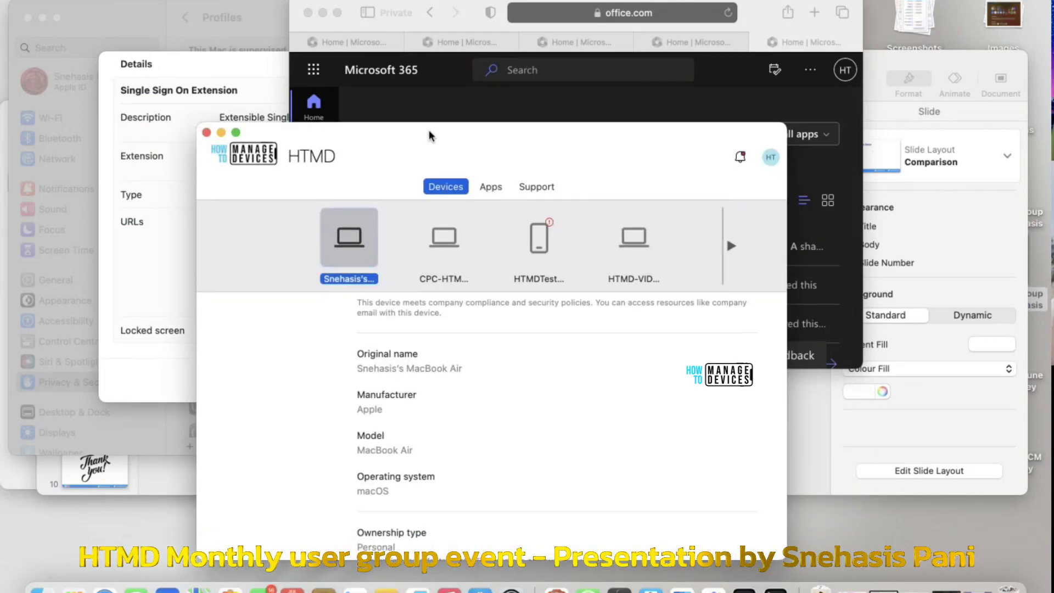
{"action": "left_click", "coordinate": [220, 133]}
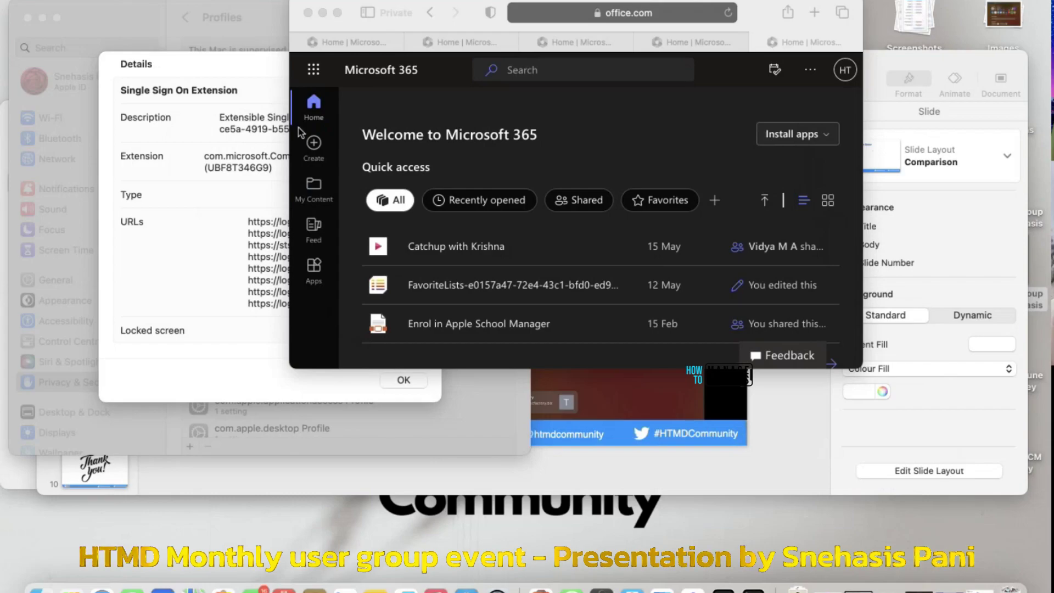
Close the profile details and play the Keynote presentation, advancing to the Troubleshooting MS Enterprise SSO slide
{"action": "left_click", "coordinate": [409, 401]}
{"action": "left_click", "coordinate": [408, 384]}
{"action": "left_click", "coordinate": [687, 404]}
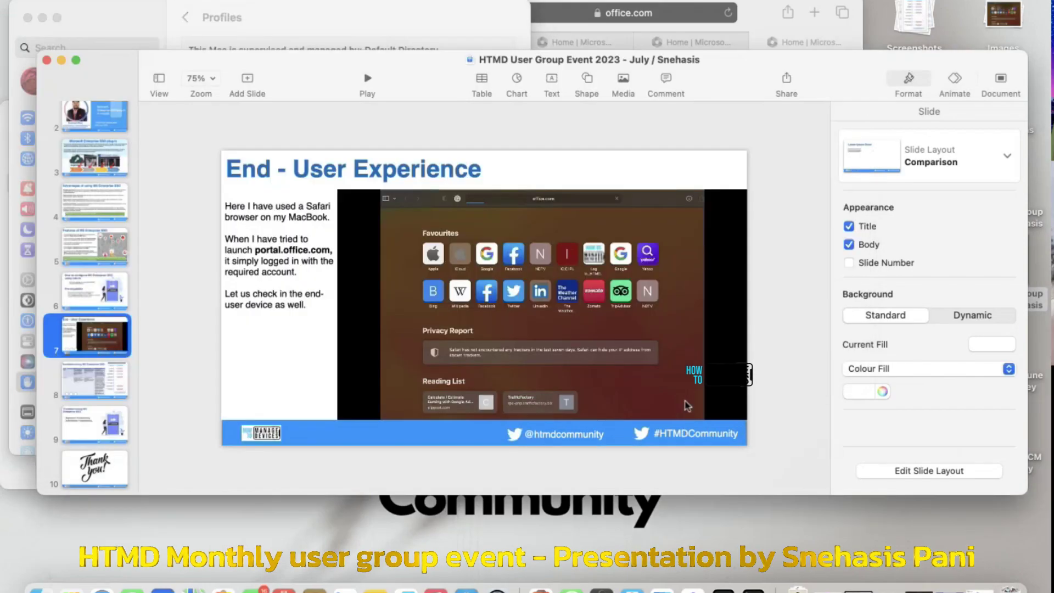
{"action": "left_click", "coordinate": [367, 81]}
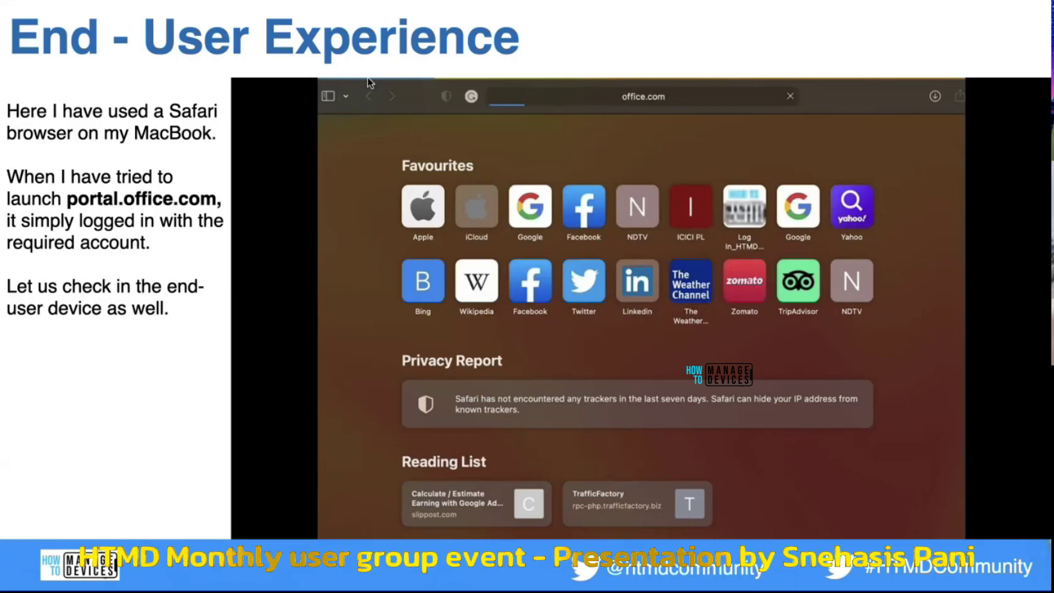
{"action": "key", "text": "Right"}
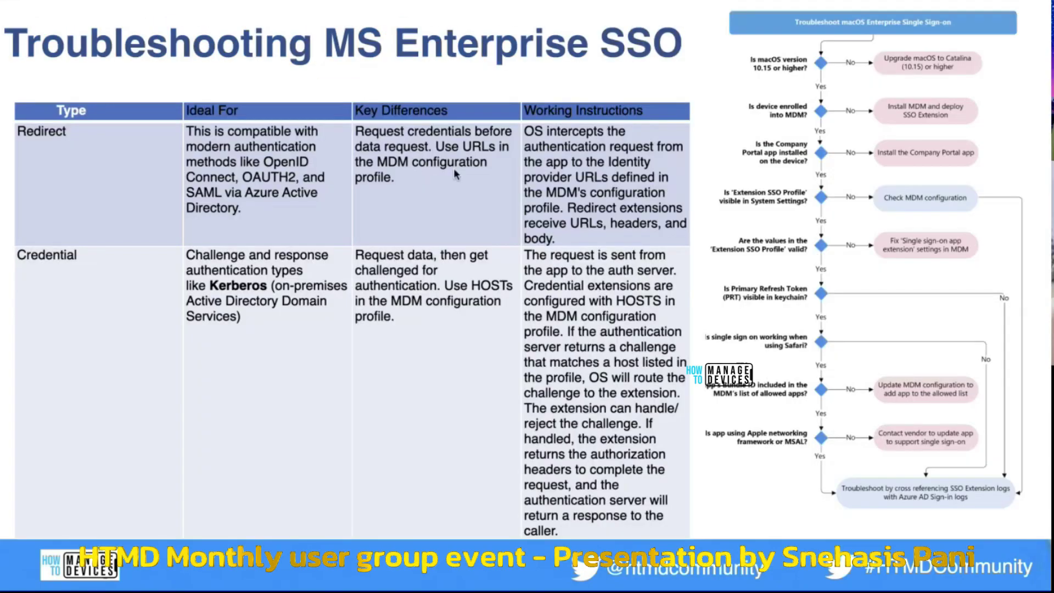
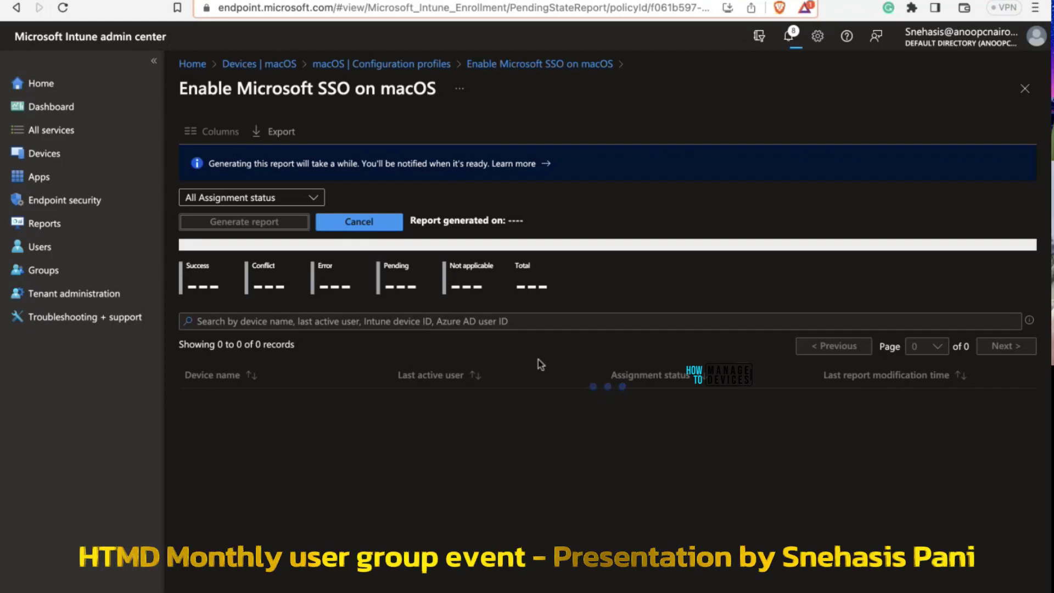
Review the per-setting status and device assignment status of the Enable Microsoft SSO on macOS profile in Intune
{"action": "left_click", "coordinate": [539, 64]}
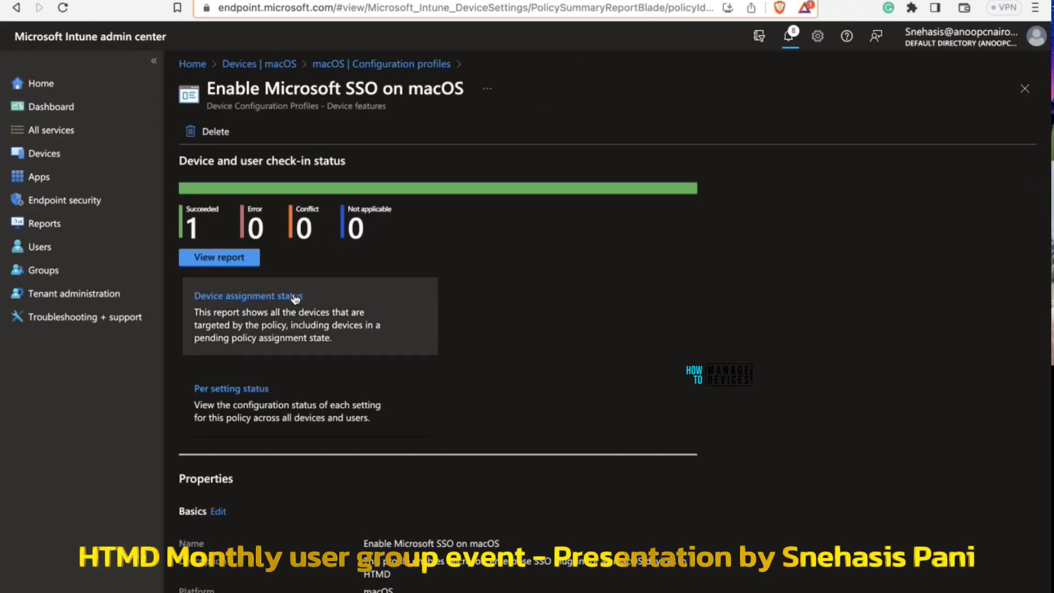
{"action": "left_click", "coordinate": [282, 391]}
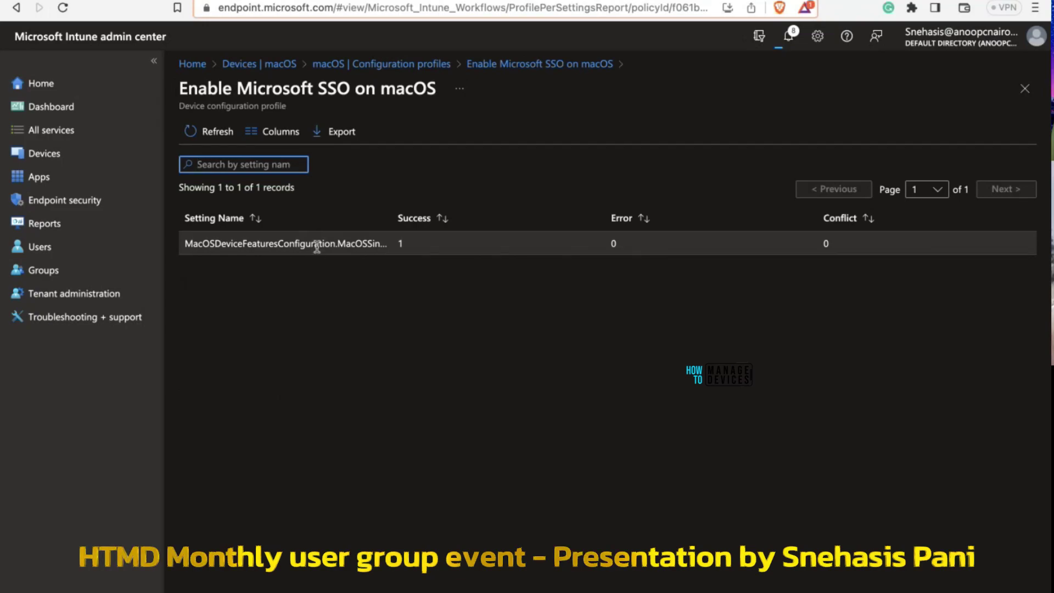
{"action": "left_click_drag", "start_coordinate": [394, 211], "coordinate": [468, 211]}
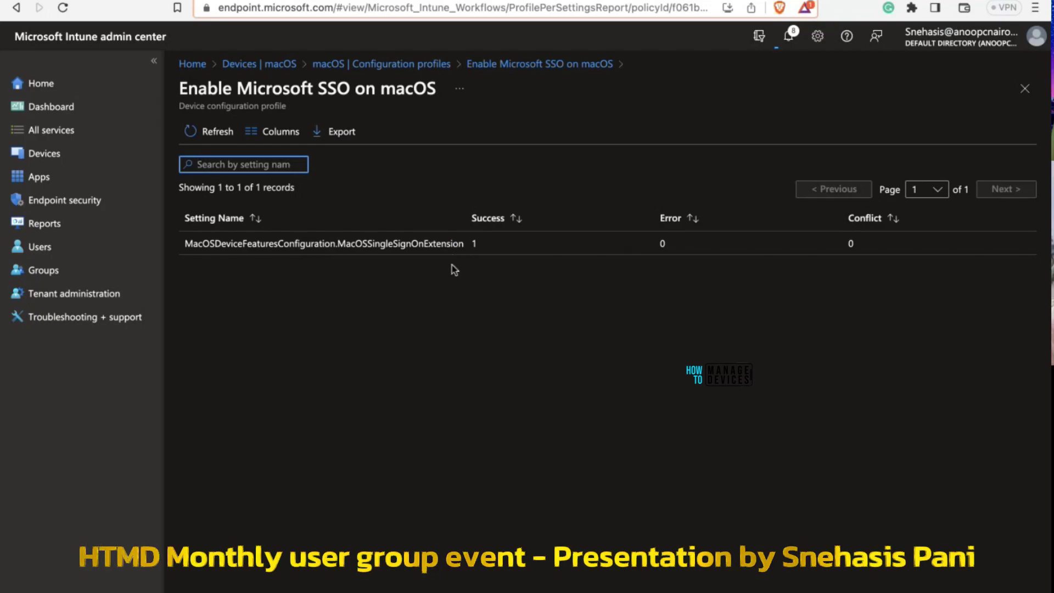
{"action": "left_click", "coordinate": [489, 69]}
{"action": "left_click", "coordinate": [367, 322]}
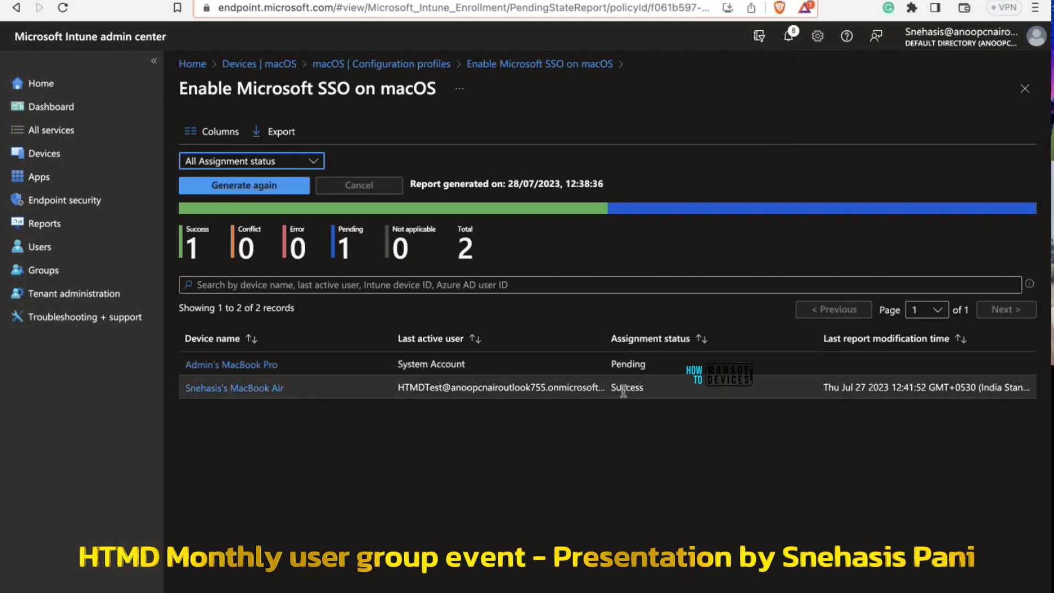
Return to the Keynote presentation and make its window full screen
{"action": "key", "text": "ctrl+Left"}
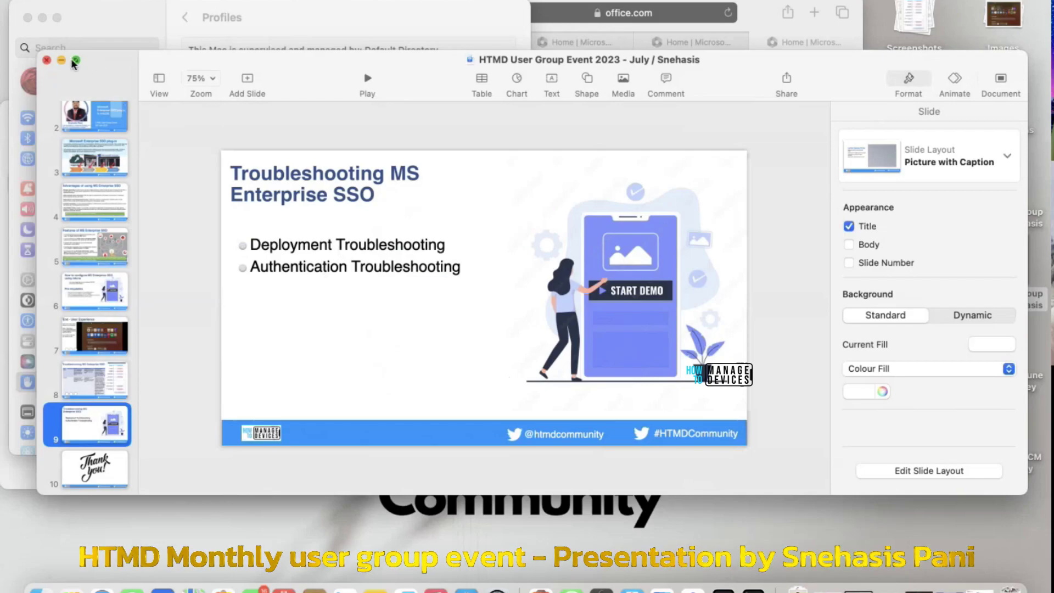
{"action": "left_click", "coordinate": [75, 60]}
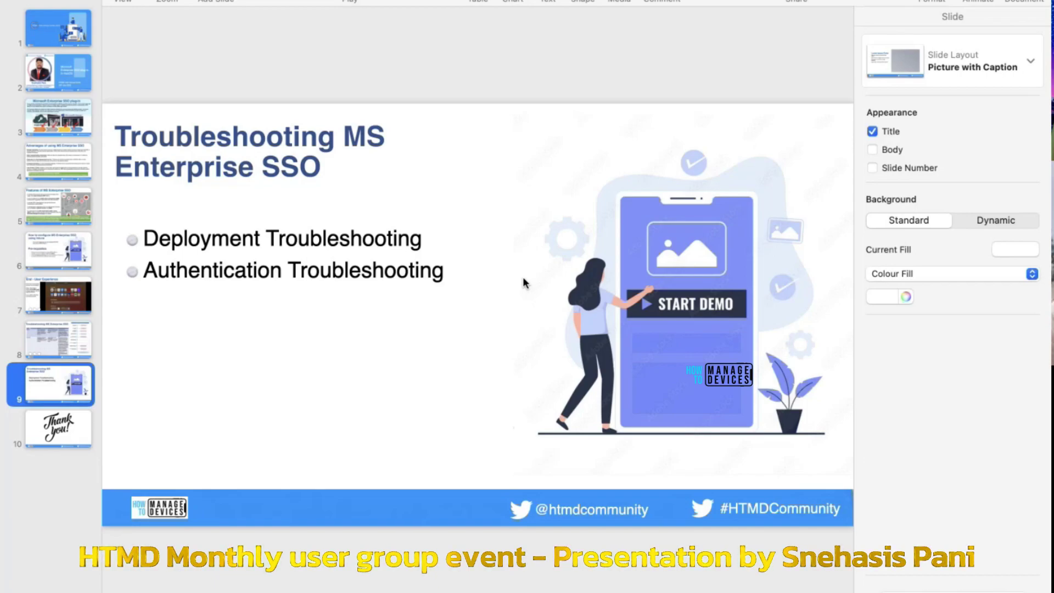
{"action": "key", "text": "super+space"}
{"action": "type", "text": "pror"}
{"action": "key", "text": "BackSpace"}
{"action": "key", "text": "BackSpace"}
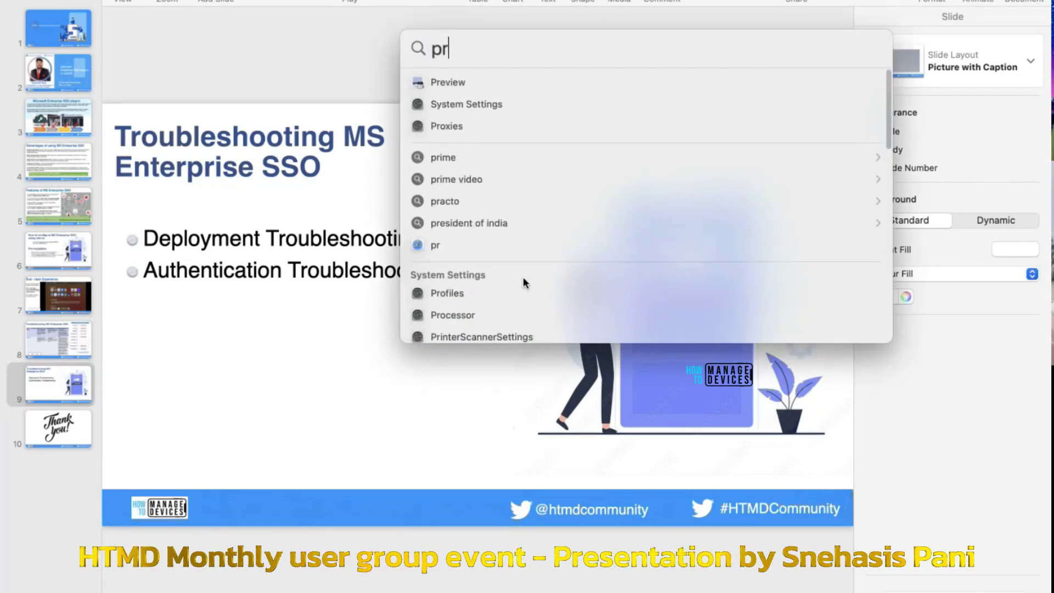
{"action": "type", "text": "of"}
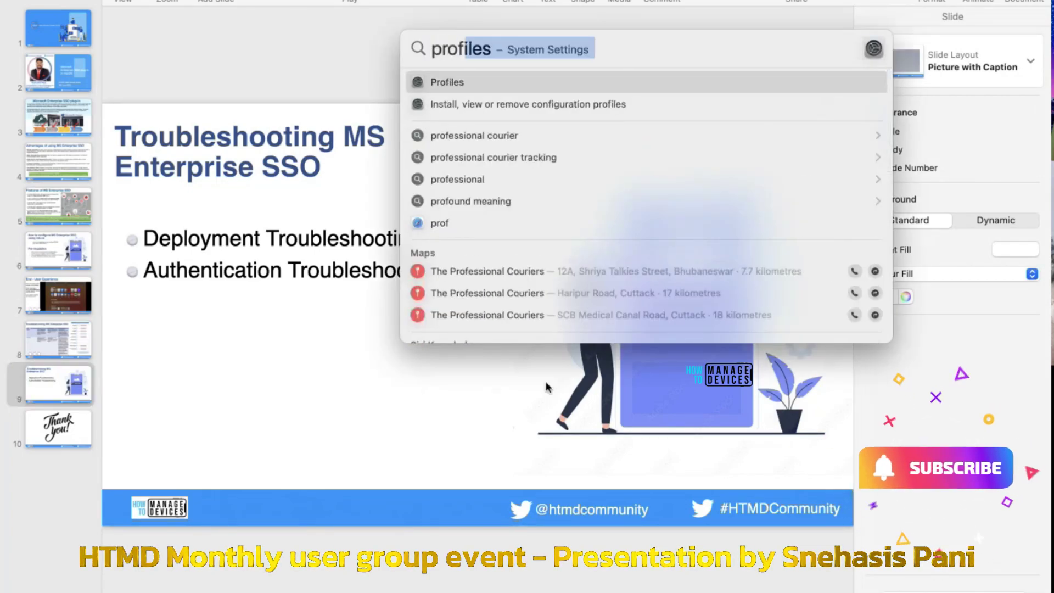
{"action": "key", "text": "Return"}
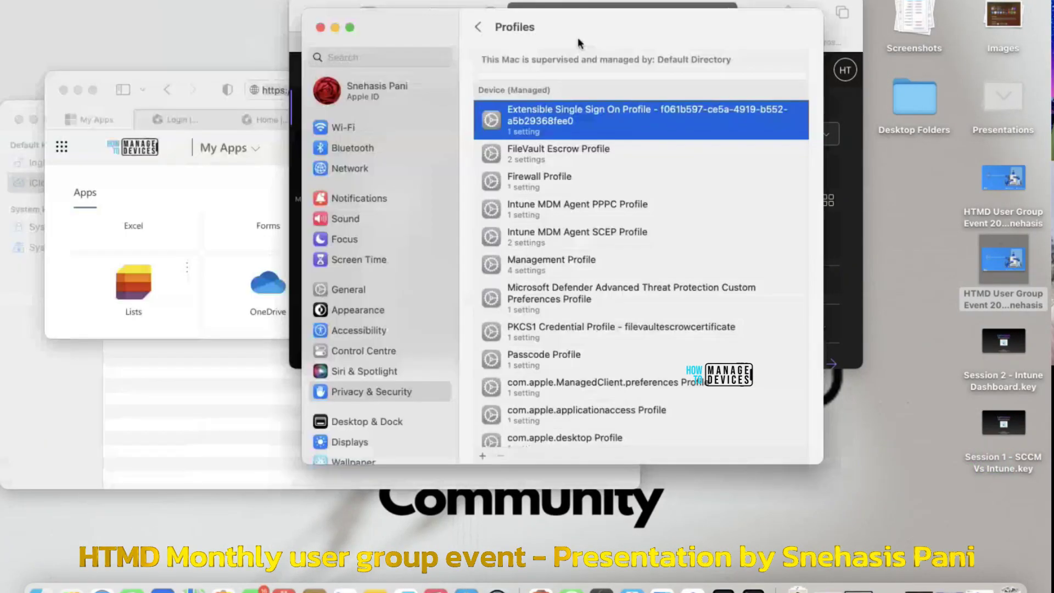
{"action": "left_click", "coordinate": [378, 392]}
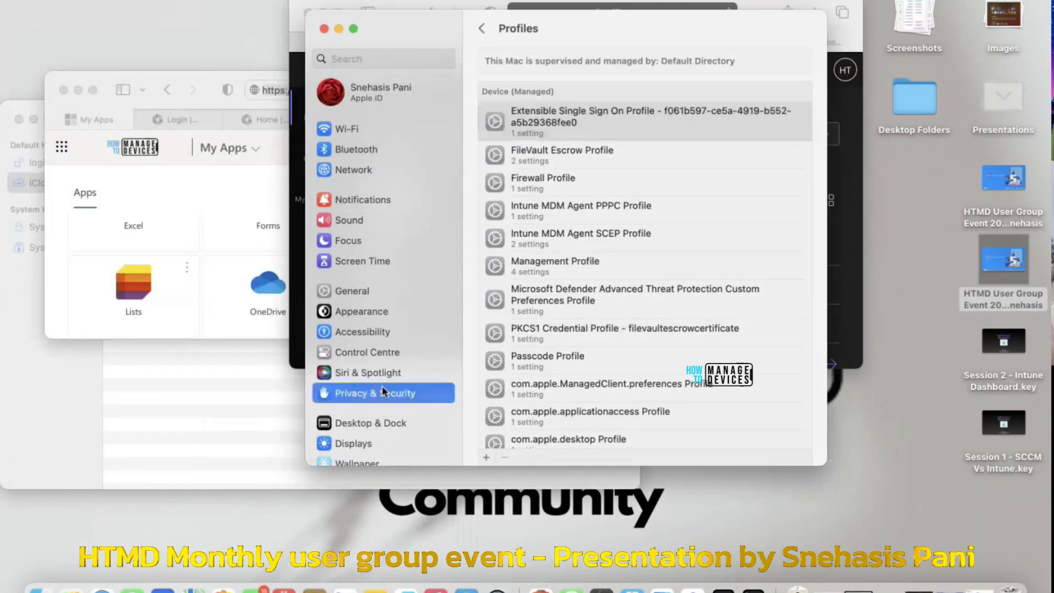
{"action": "left_click", "coordinate": [654, 407]}
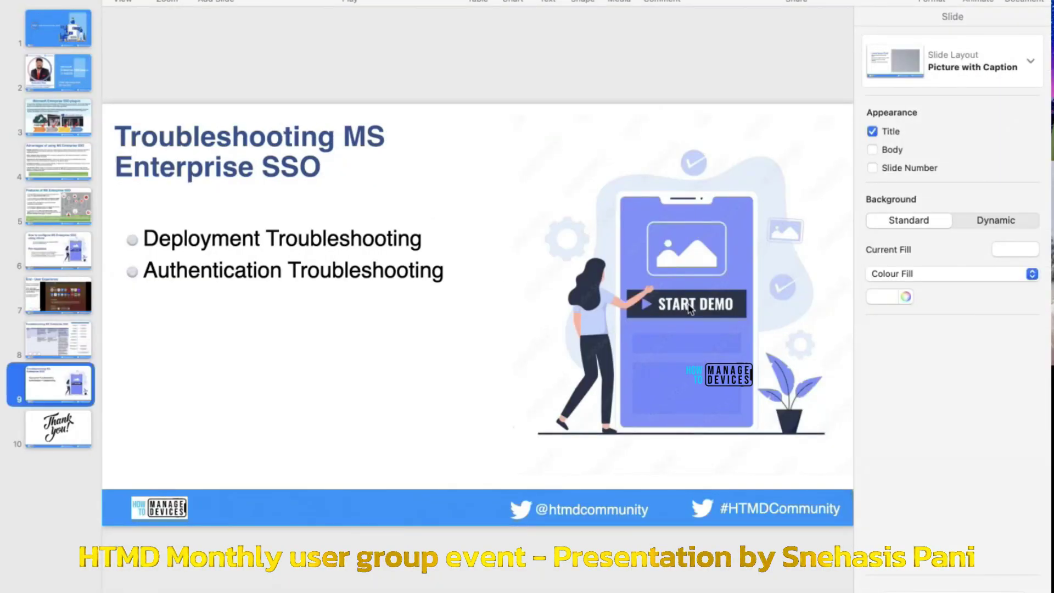
Open Profiles in System Settings and examine the details of the Extensible Single Sign On Profile
{"action": "key", "text": "super+space"}
{"action": "type", "text": "prof"}
{"action": "key", "text": "BackSpace"}
{"action": "type", "text": "fil"}
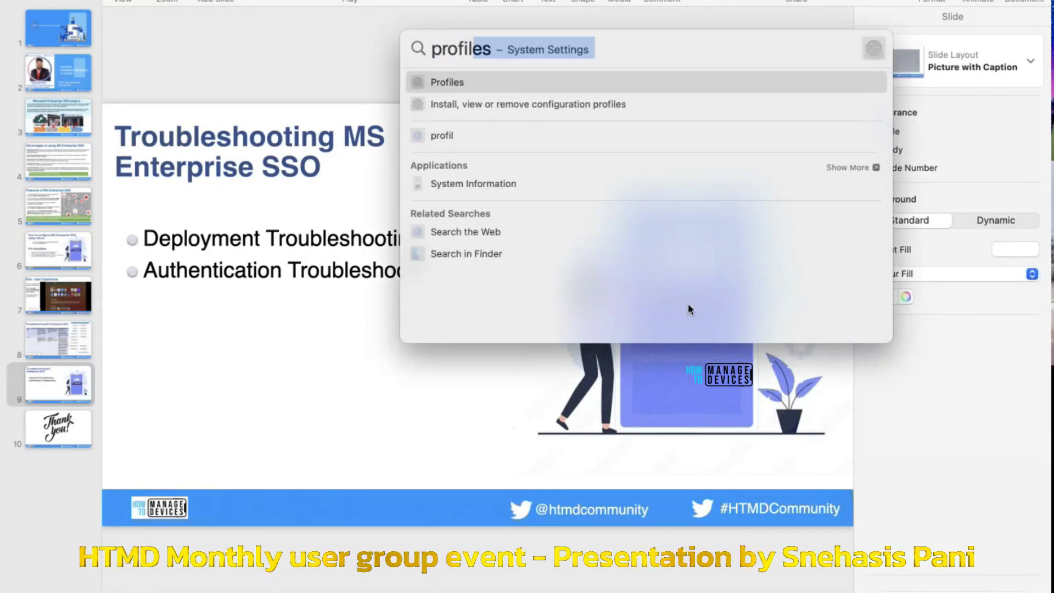
{"action": "key", "text": "Return"}
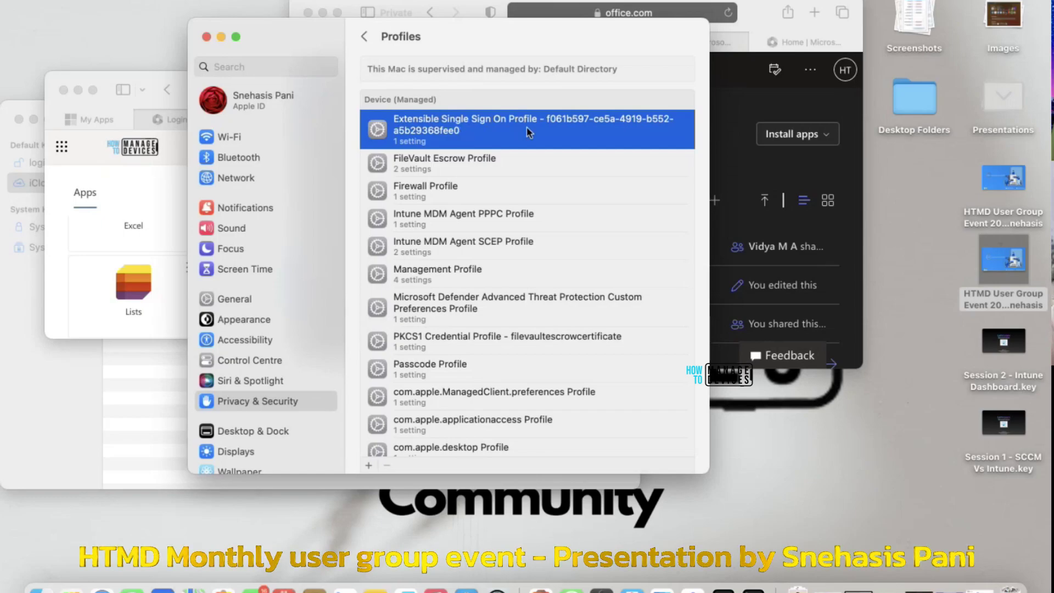
{"action": "double_click", "coordinate": [597, 133]}
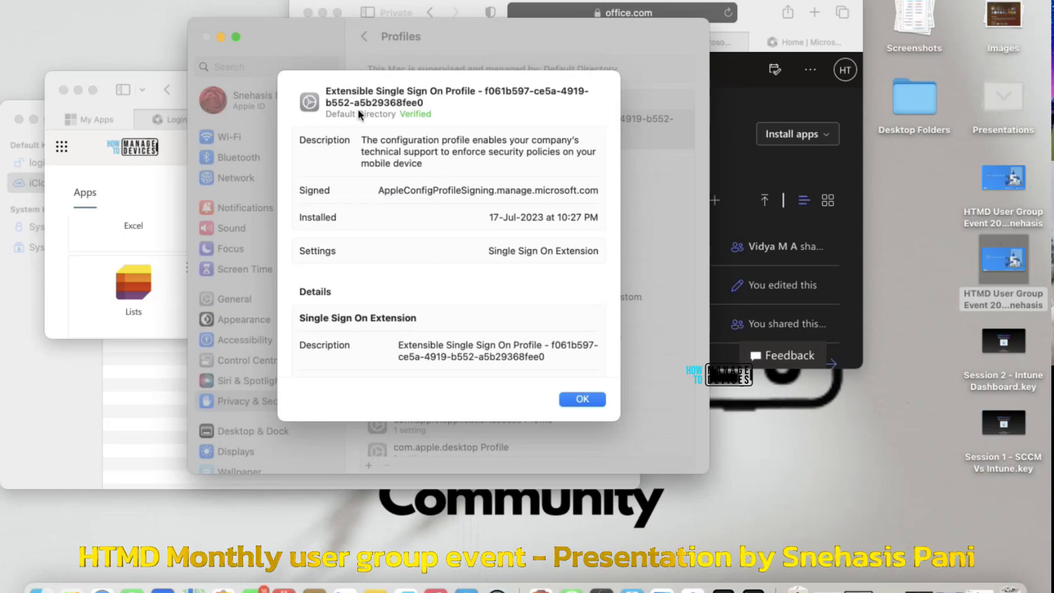
{"action": "scroll", "coordinate": [522, 273], "scroll_direction": "down", "scroll_amount": 5}
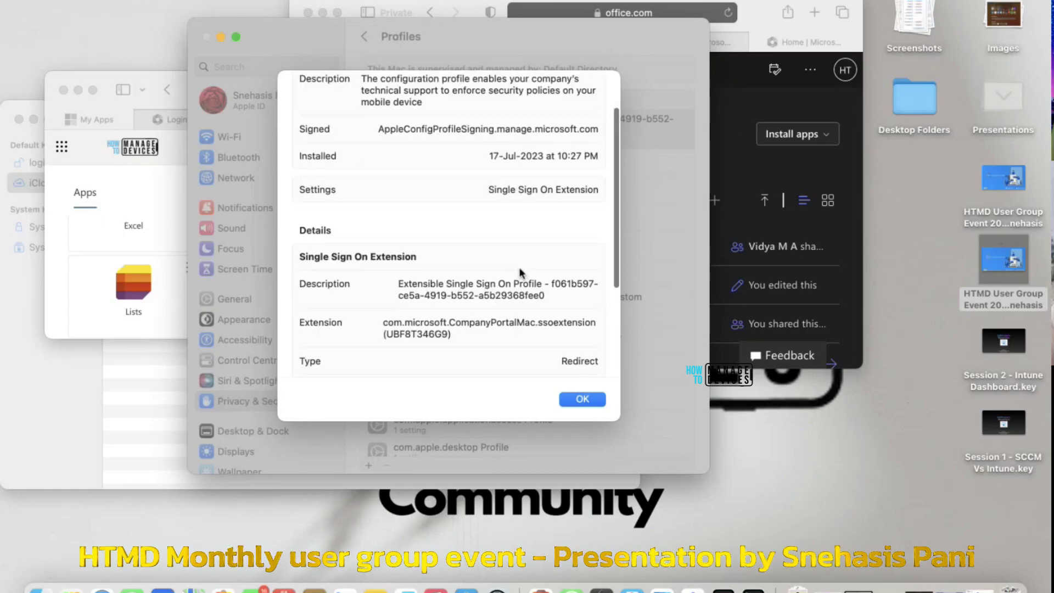
{"action": "scroll", "coordinate": [521, 273], "scroll_direction": "down", "scroll_amount": 5}
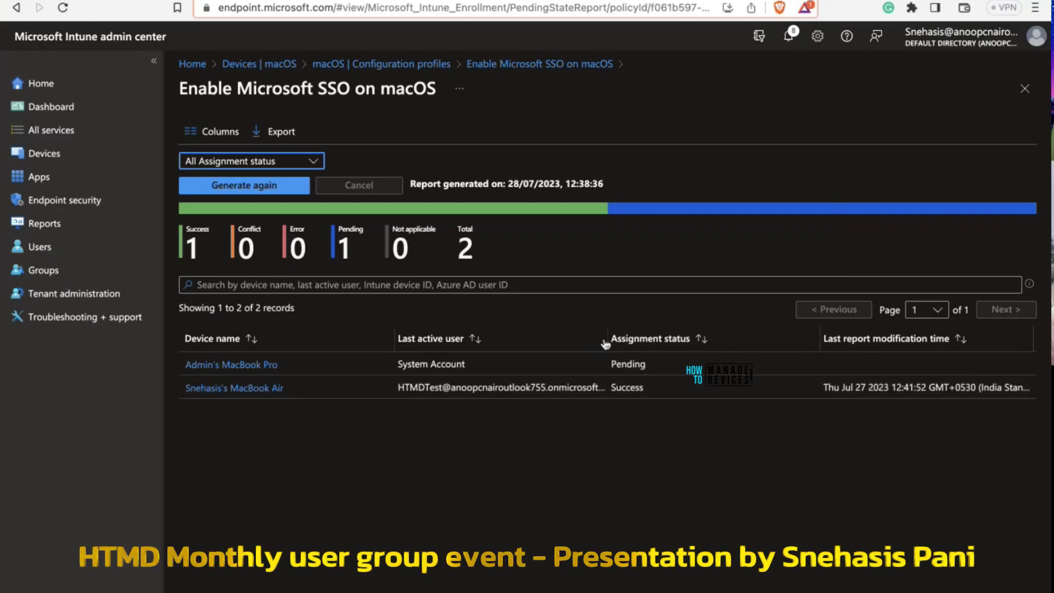
{"action": "left_click_drag", "start_coordinate": [645, 332], "coordinate": [688, 334]}
{"action": "left_click_drag", "start_coordinate": [391, 336], "coordinate": [286, 337]}
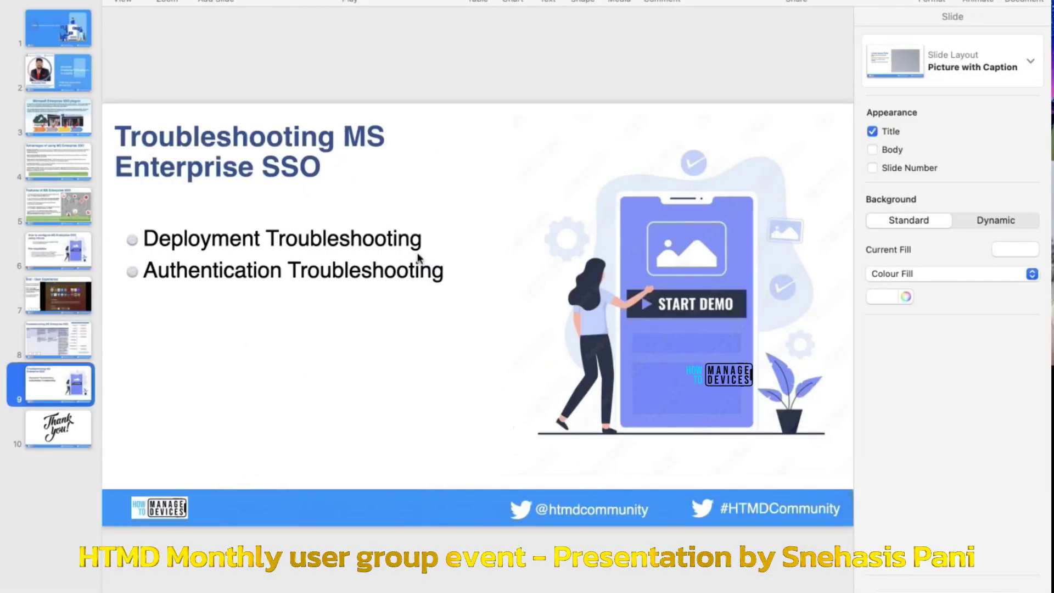
Return to the Extensible Single Sign On Profile details in System Settings, review its signing and installation information, and close them
{"action": "key", "text": "ctrl+Left"}
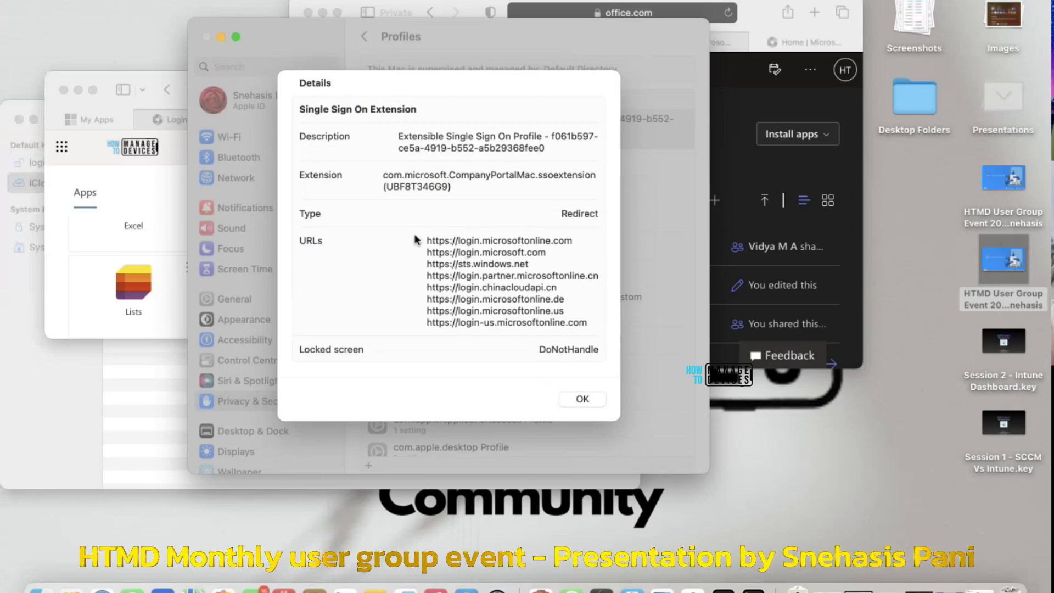
{"action": "scroll", "coordinate": [482, 196], "scroll_direction": "up", "scroll_amount": 5}
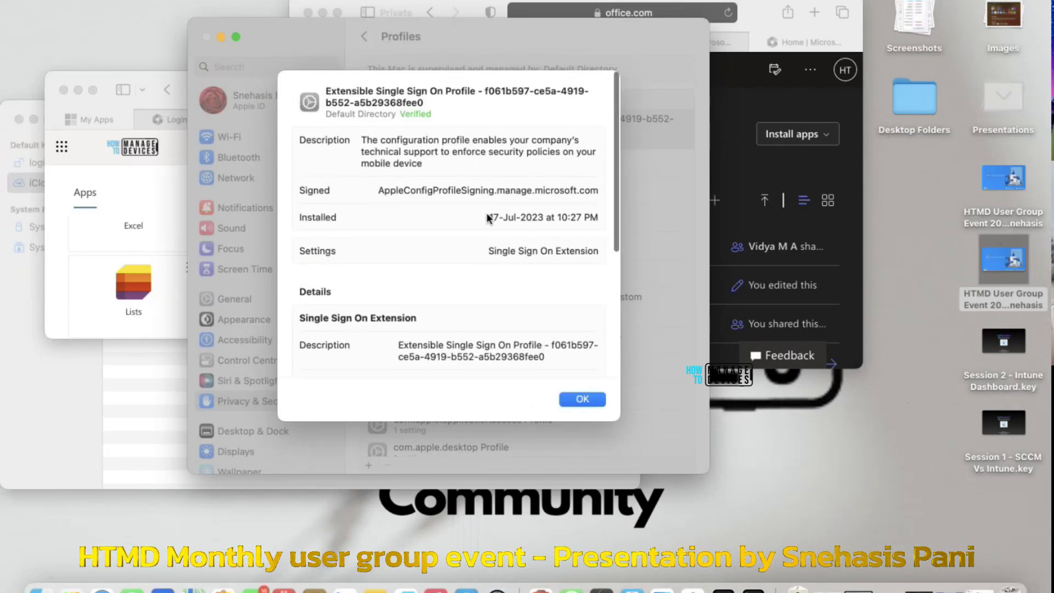
{"action": "left_click", "coordinate": [569, 399]}
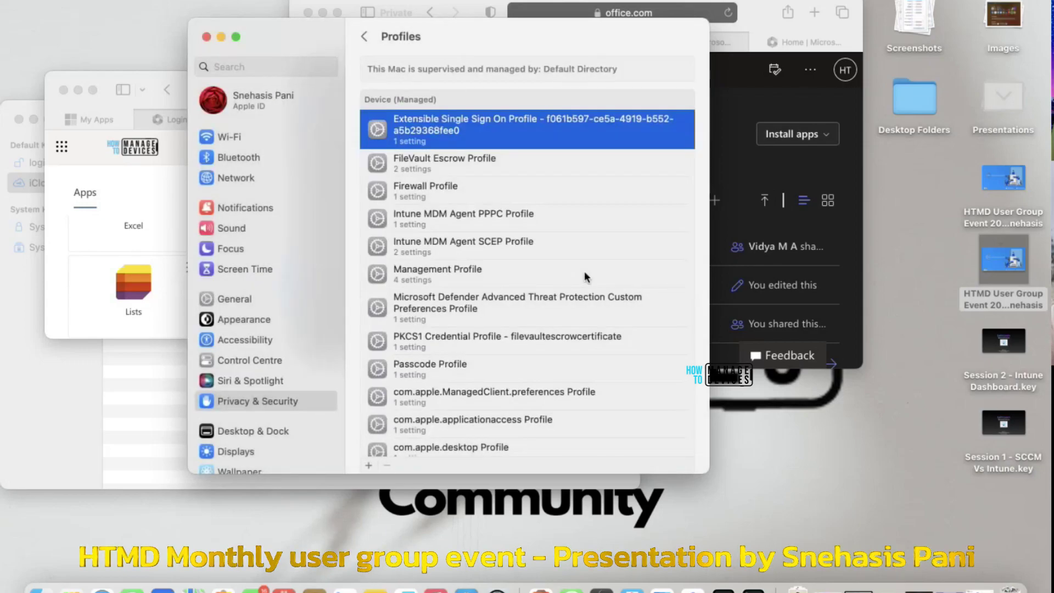
Switch to the Company Portal app and open the signed-in account's profile to check its single sign-on registration
{"action": "key", "text": "ctrl+Right"}
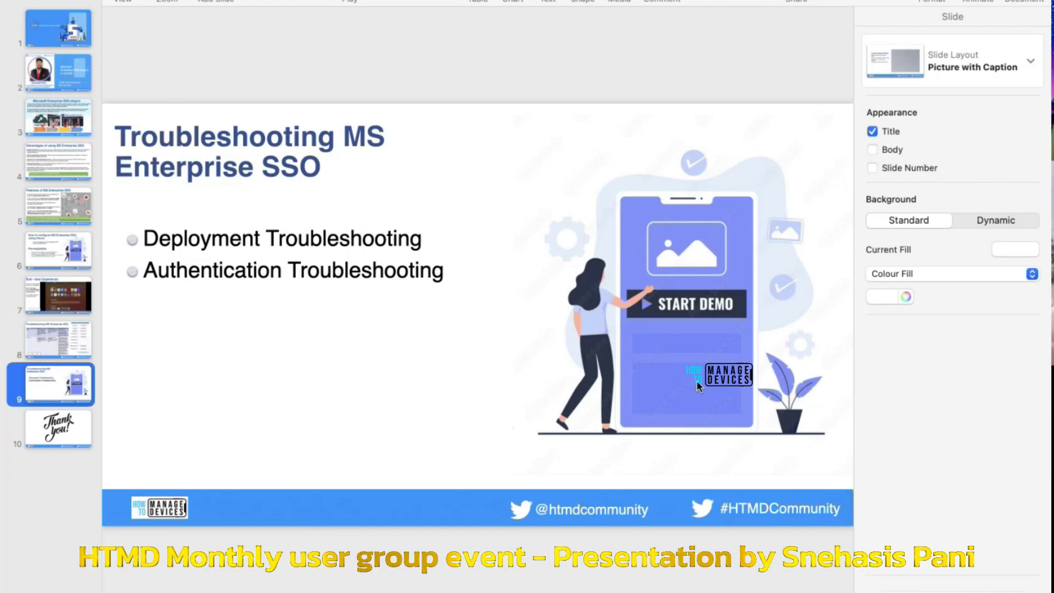
{"action": "key", "text": "ctrl+Left"}
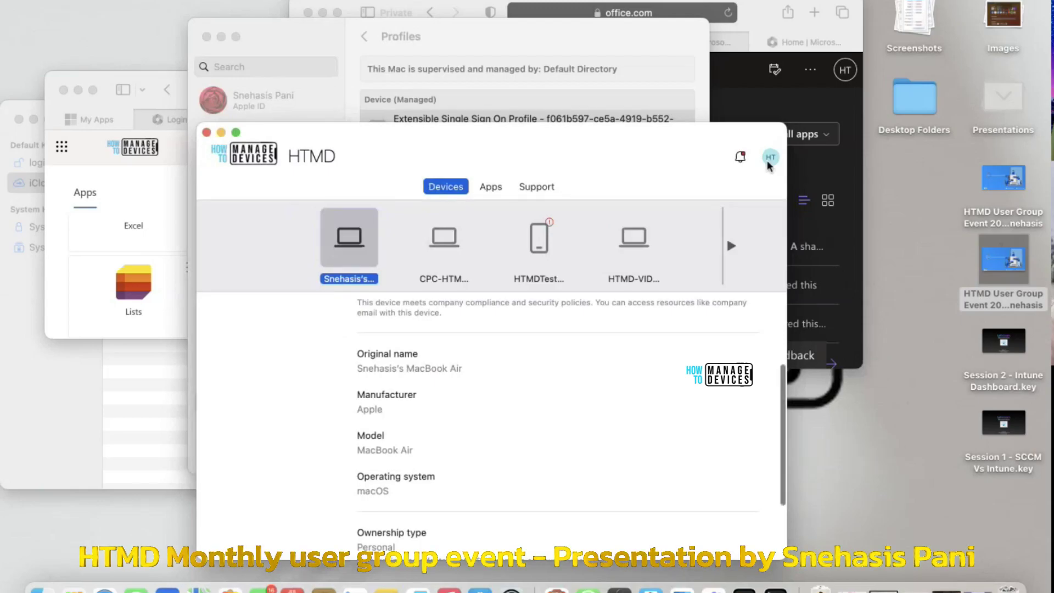
{"action": "left_click", "coordinate": [768, 158]}
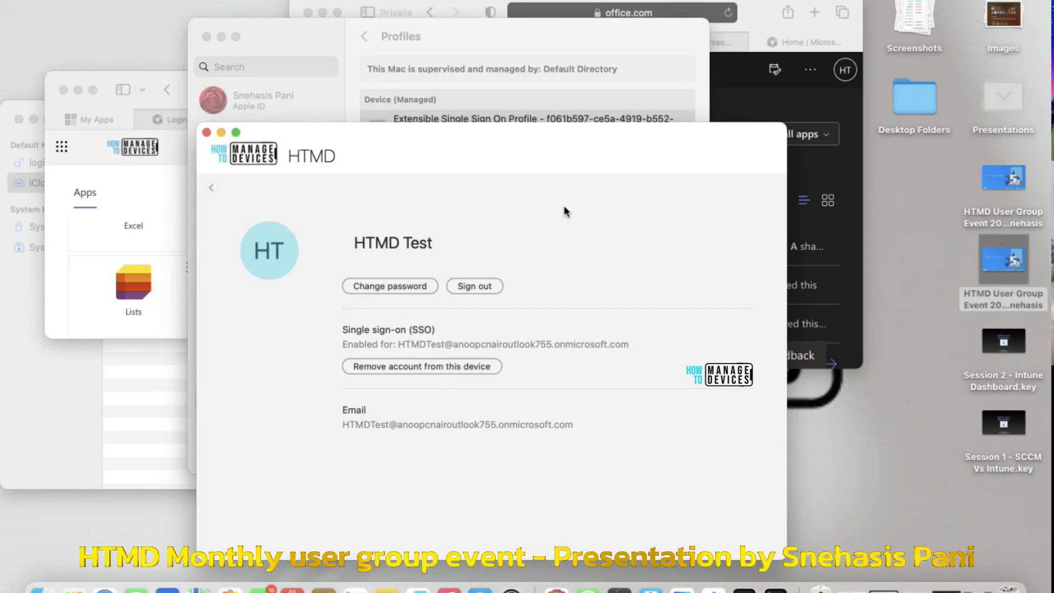
{"action": "left_click_drag", "start_coordinate": [576, 144], "coordinate": [504, 139]}
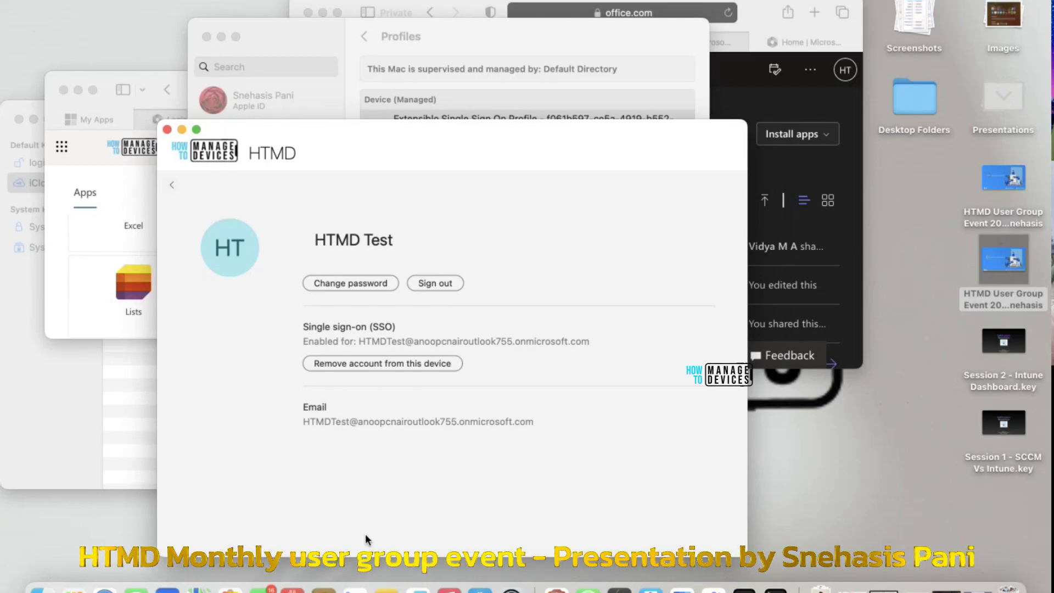
Reopen the Extensible Single Sign On Profile in System Settings and examine its extension, type and URLs
{"action": "left_click", "coordinate": [511, 590]}
{"action": "double_click", "coordinate": [480, 126]}
{"action": "scroll", "coordinate": [515, 316], "scroll_direction": "down", "scroll_amount": 10}
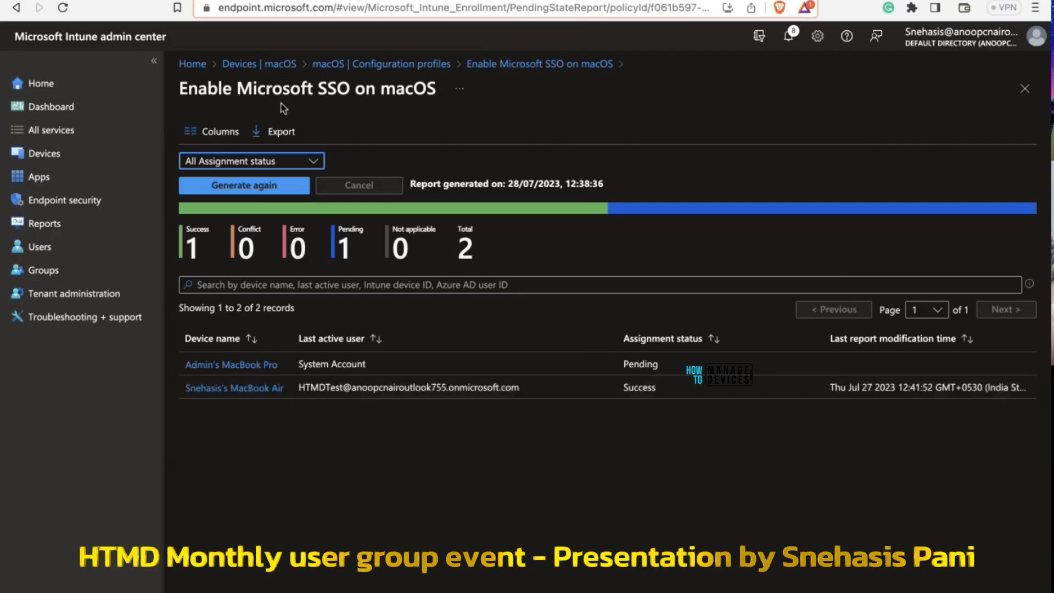
Open the Per setting status report of the Enable Microsoft SSO on macOS profile in Intune and widen the Setting Name column
{"action": "left_click", "coordinate": [381, 63]}
{"action": "left_click", "coordinate": [485, 283]}
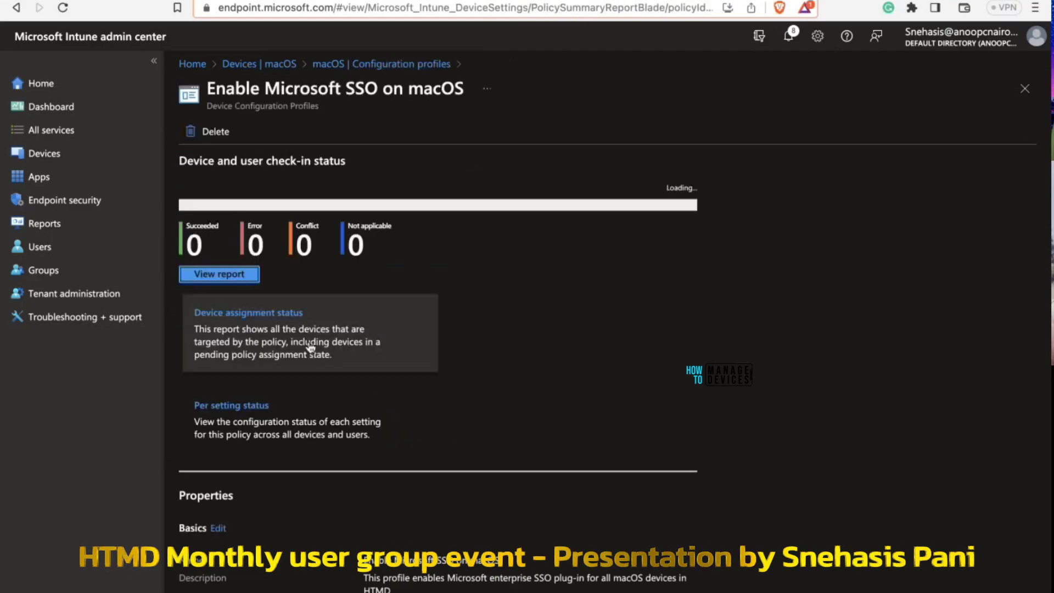
{"action": "left_click", "coordinate": [264, 407]}
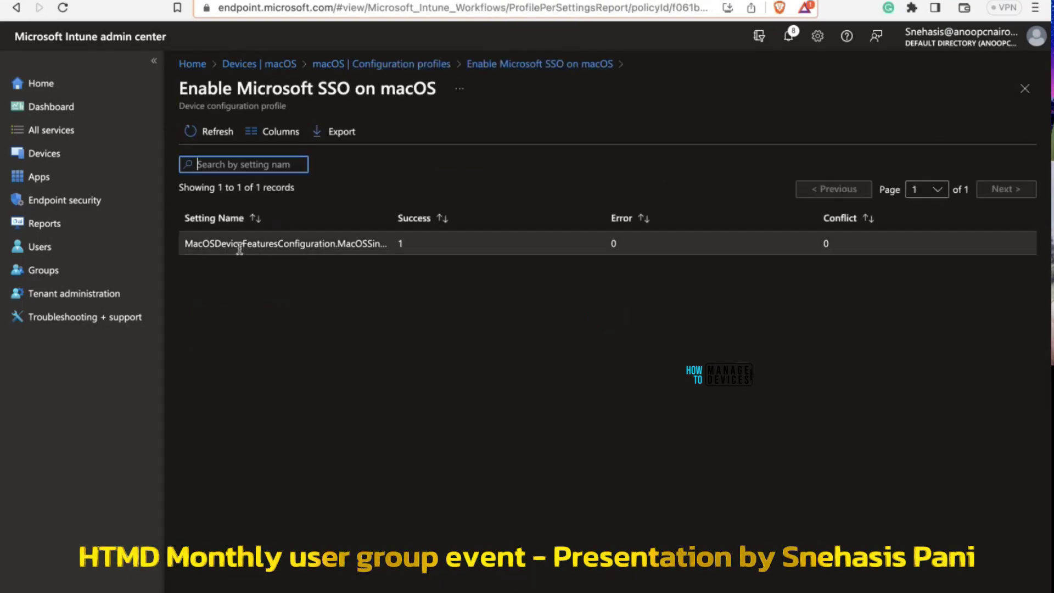
{"action": "left_click_drag", "start_coordinate": [395, 220], "coordinate": [481, 218]}
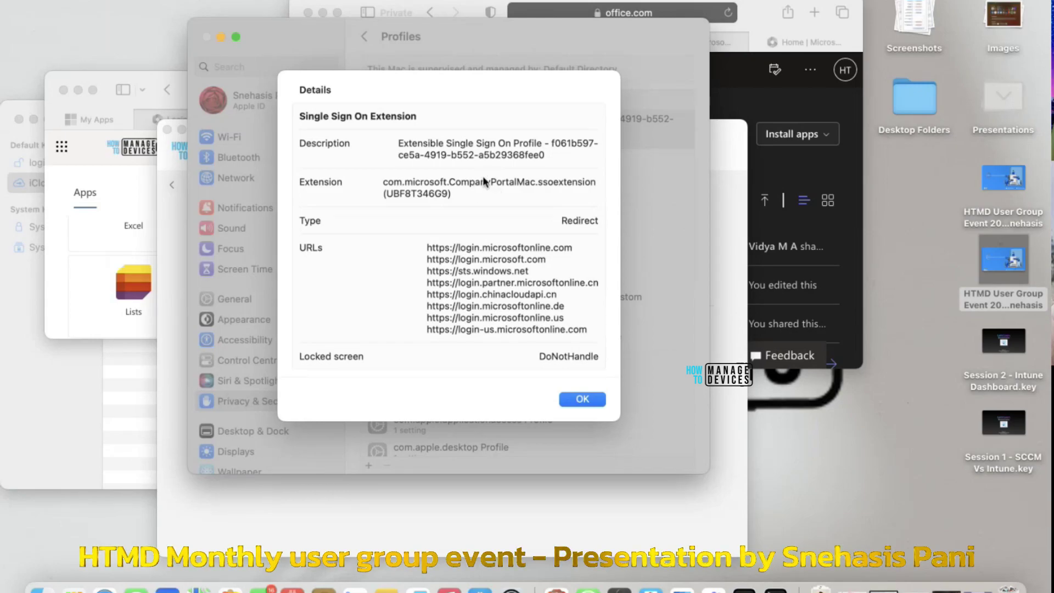
Return from the profile details to Keynote and play the presentation from slide 8, the Troubleshooting MS Enterprise SSO table and flowchart
{"action": "scroll", "coordinate": [479, 203], "scroll_direction": "down", "scroll_amount": 1}
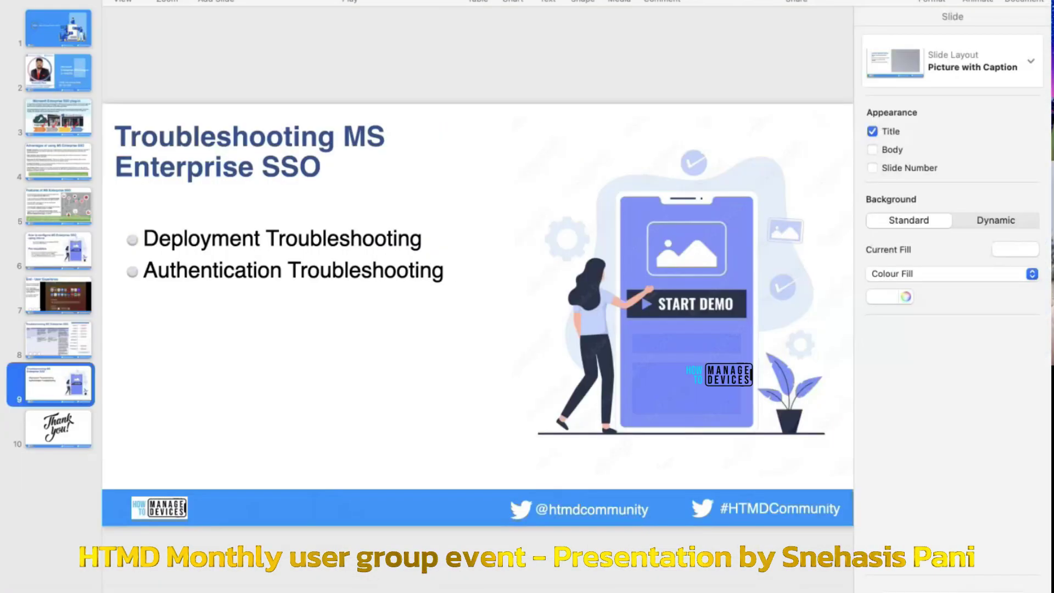
{"action": "key", "text": "Up"}
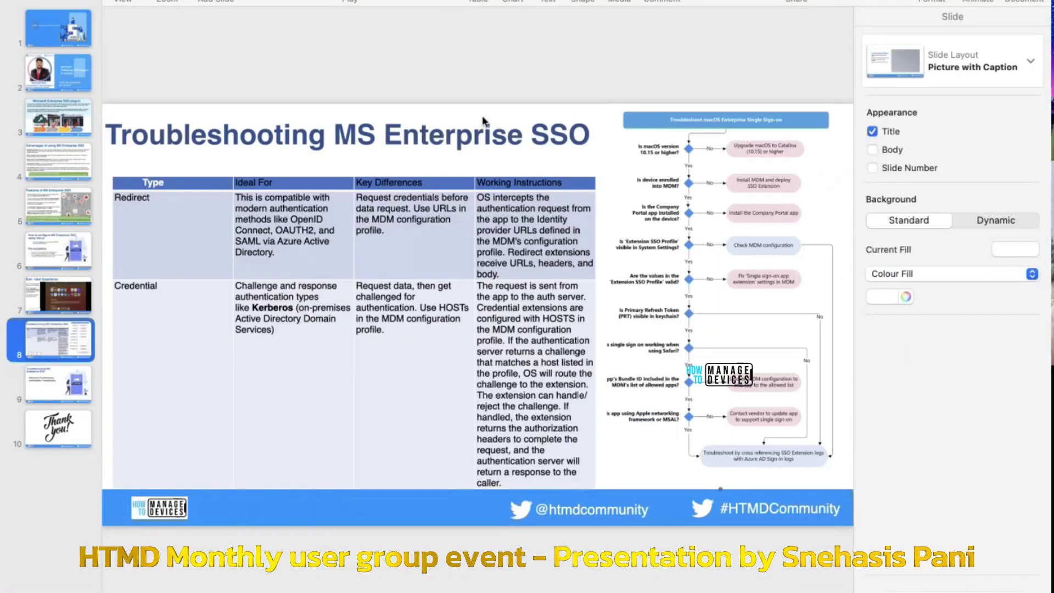
{"action": "key", "text": "alt+super+p"}
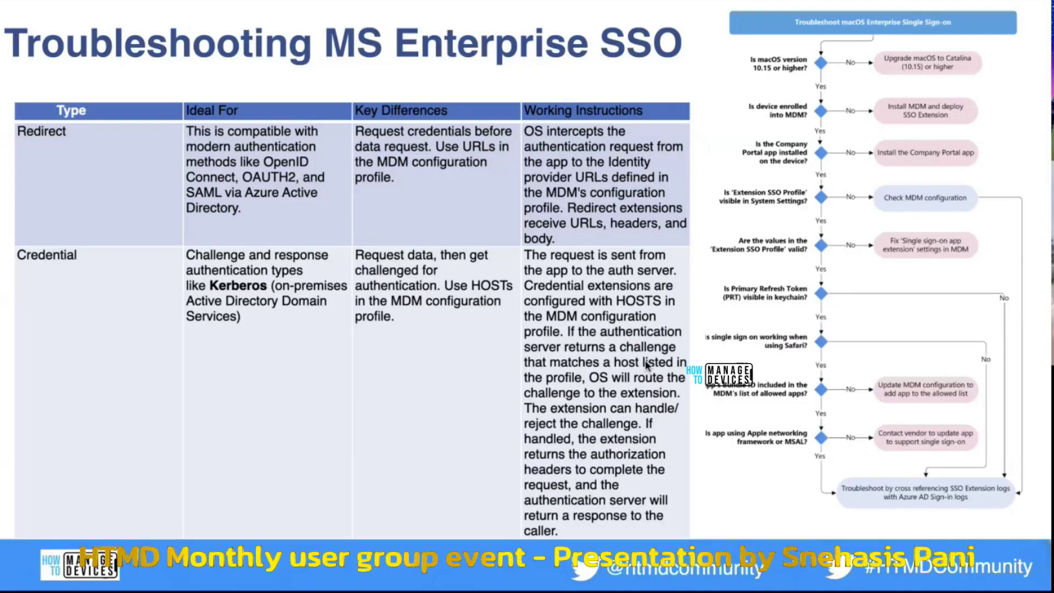